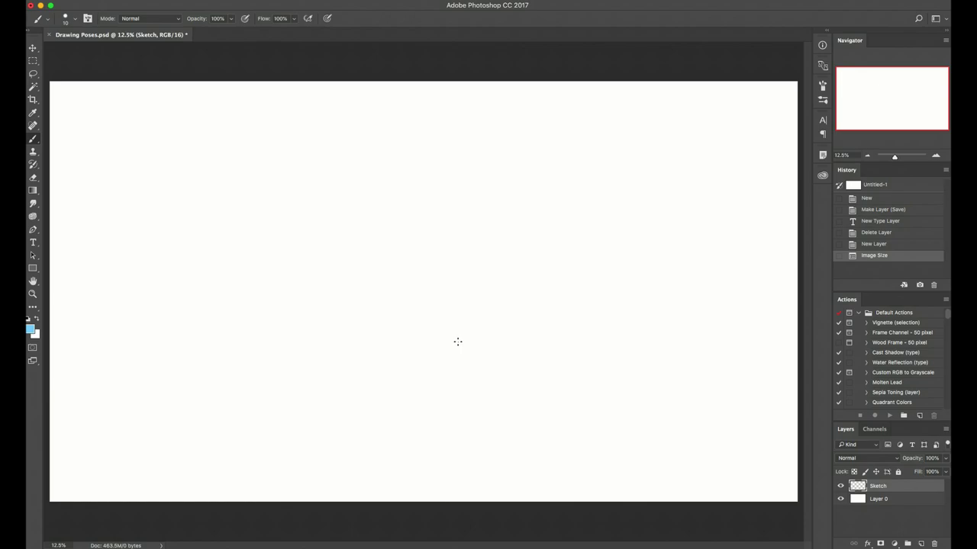
- Draw a blue circle for the head near the top of the Sketch layer and adjust its width with Free Transform
key("d")
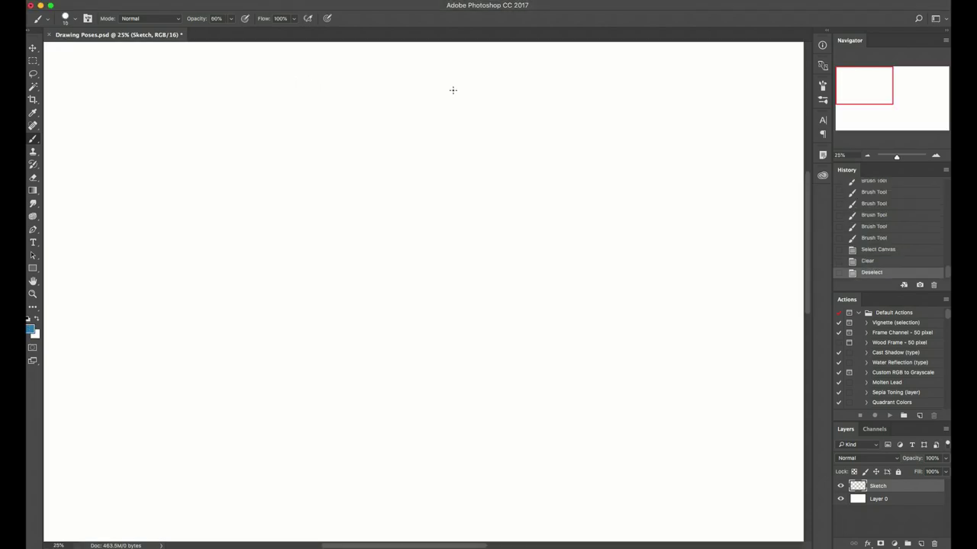
left_click_drag(467, 88, 457, 86)
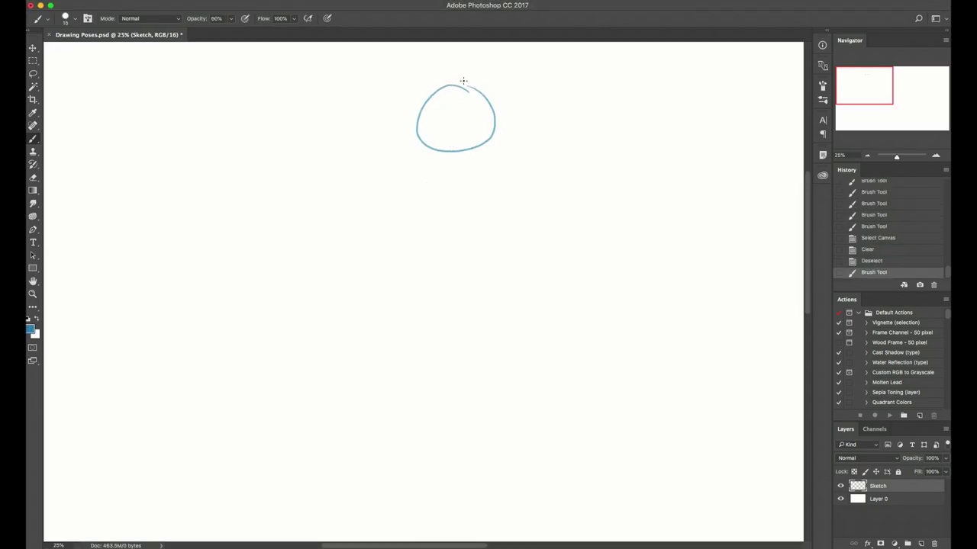
key("super+t")
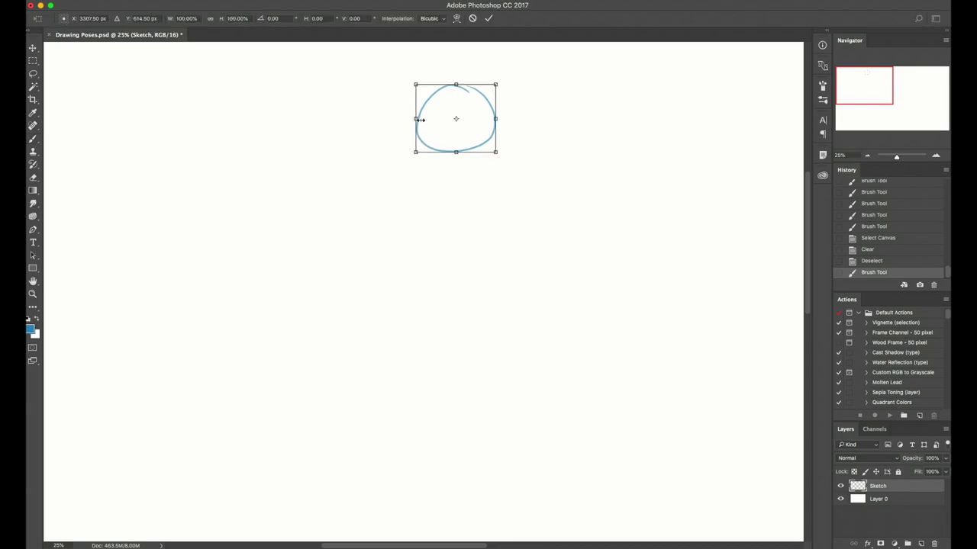
left_click_drag(420, 120, 425, 120)
key("Return")
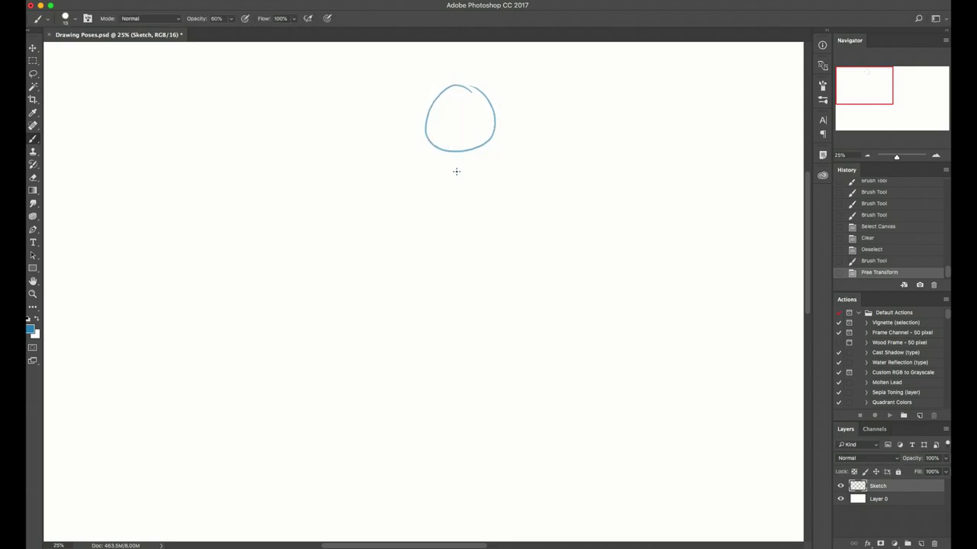
key("super+t")
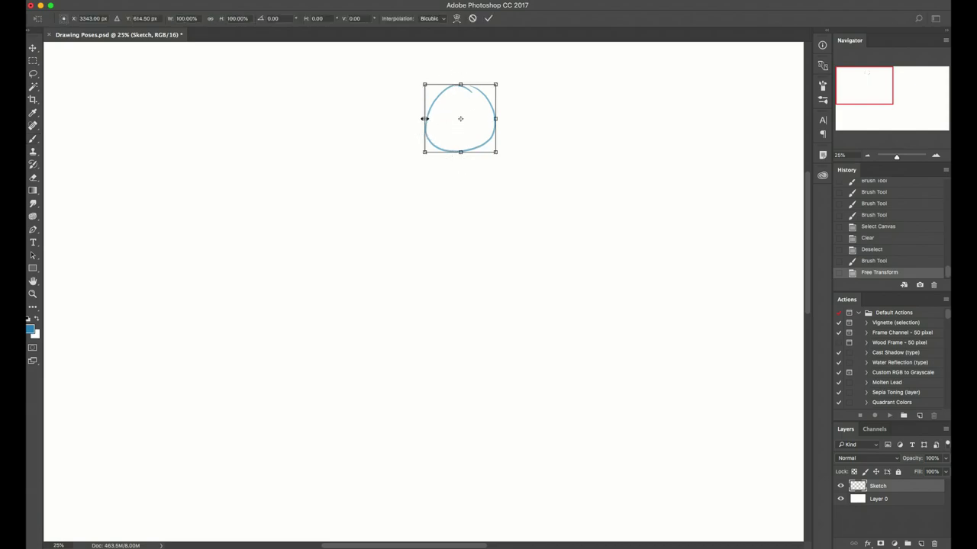
left_click_drag(424, 119, 420, 118)
key("Return")
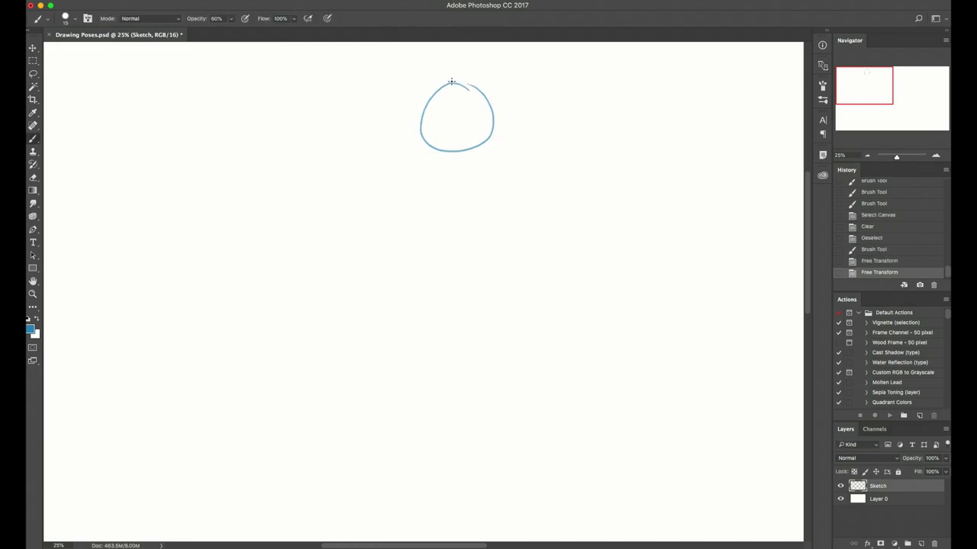
- Add curved vertical and horizontal face guidelines to the head circle, and sketch the jaw and short neck lines below it
left_click_drag(457, 78, 444, 165)
left_click_drag(415, 123, 492, 119)
key("ctrl+z")
left_click_drag(420, 126, 508, 120)
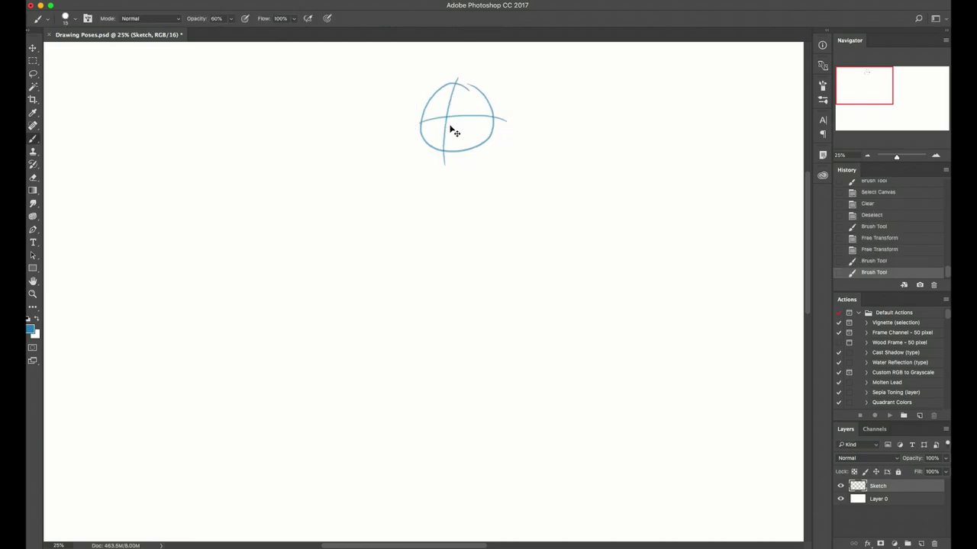
key("ctrl+z")
left_click_drag(419, 127, 505, 126)
mouse_move(422, 119)
left_mouse_down()
mouse_move(423, 144)
mouse_move(445, 183)
mouse_move(480, 159)
mouse_move(453, 183)
mouse_move(477, 167)
mouse_move(458, 178)
mouse_move(480, 162)
mouse_move(489, 127)
mouse_move(477, 194)
left_mouse_up()
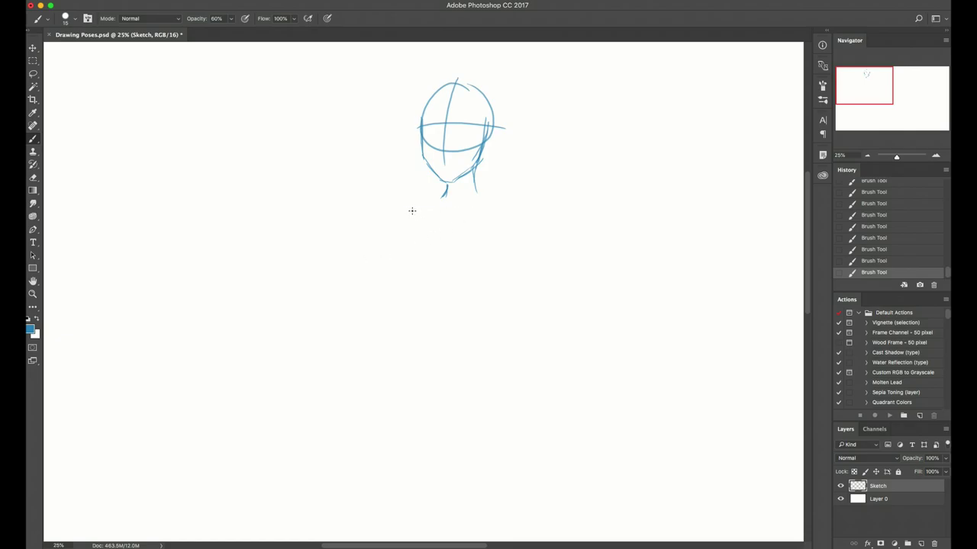
left_click_drag(392, 212, 536, 204)
key("super+z")
mouse_move(388, 227)
left_mouse_down()
mouse_move(419, 209)
mouse_move(519, 189)
mouse_move(505, 184)
mouse_move(390, 232)
left_mouse_up()
key("super+z")
key("e")
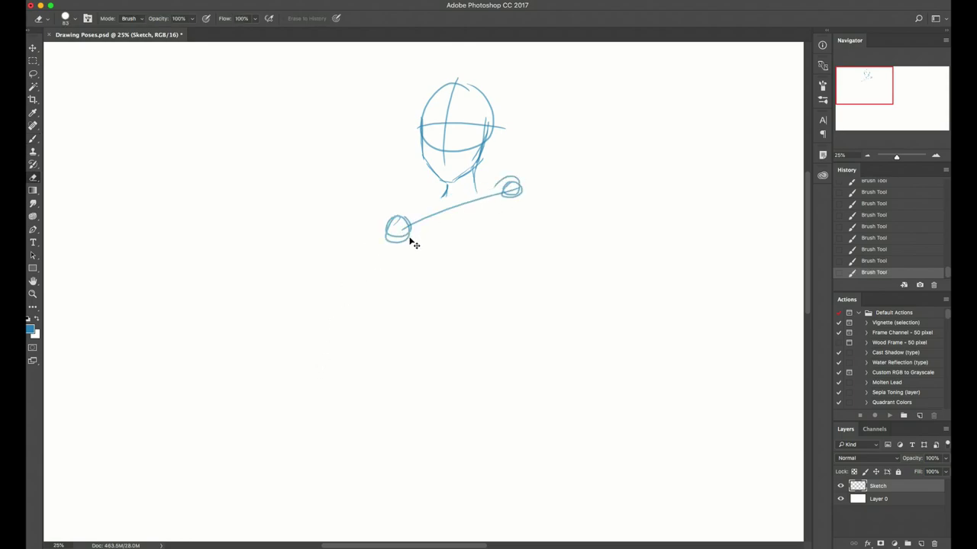
key("b")
key("super+alt+z")
key("super+alt+z")
key("super+alt+z")
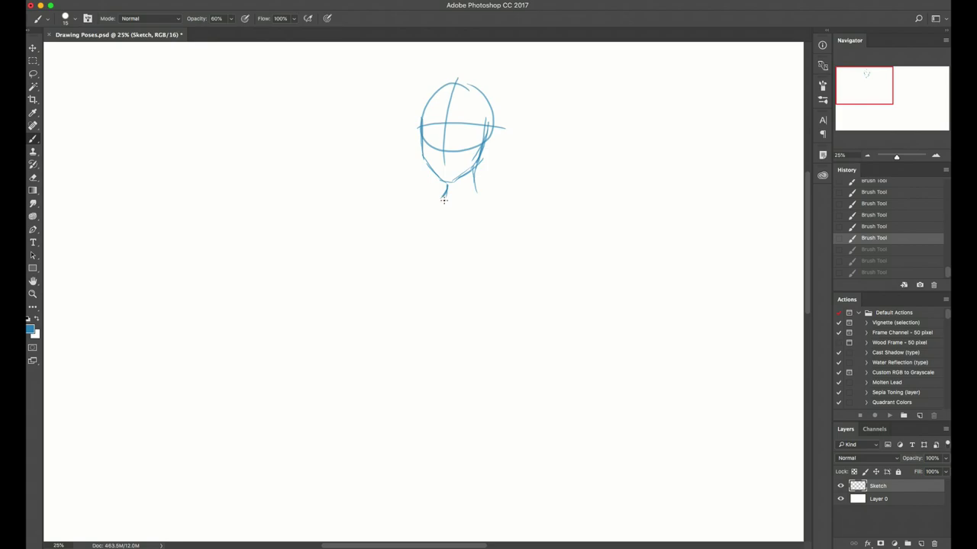
left_click_drag(406, 204, 534, 203)
key("super+z")
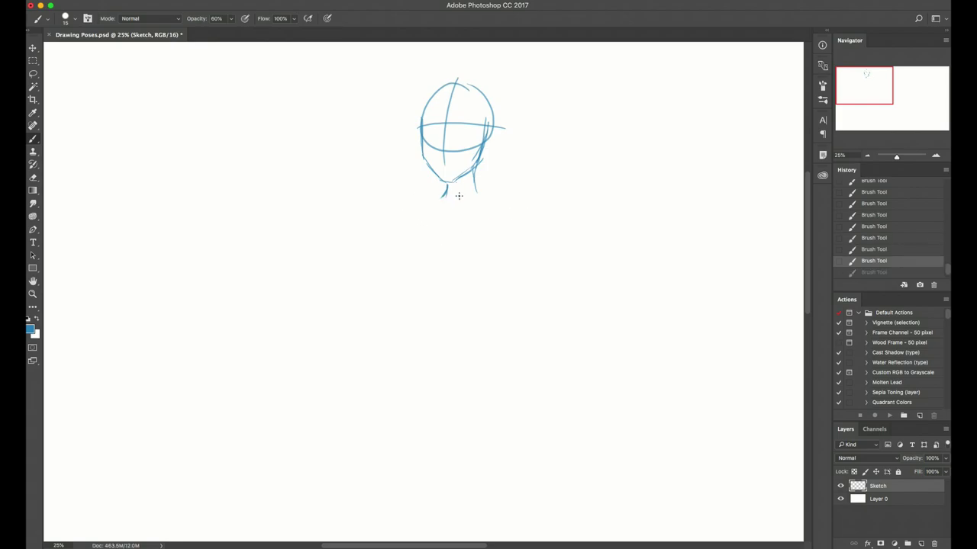
- Draw a slanted shoulder line below the neck with a small circular shoulder joint at each end
left_click_drag(408, 216, 509, 199)
mouse_move(412, 207)
left_mouse_down()
mouse_move(401, 229)
mouse_move(409, 214)
left_mouse_up()
left_click_drag(508, 190, 512, 181)
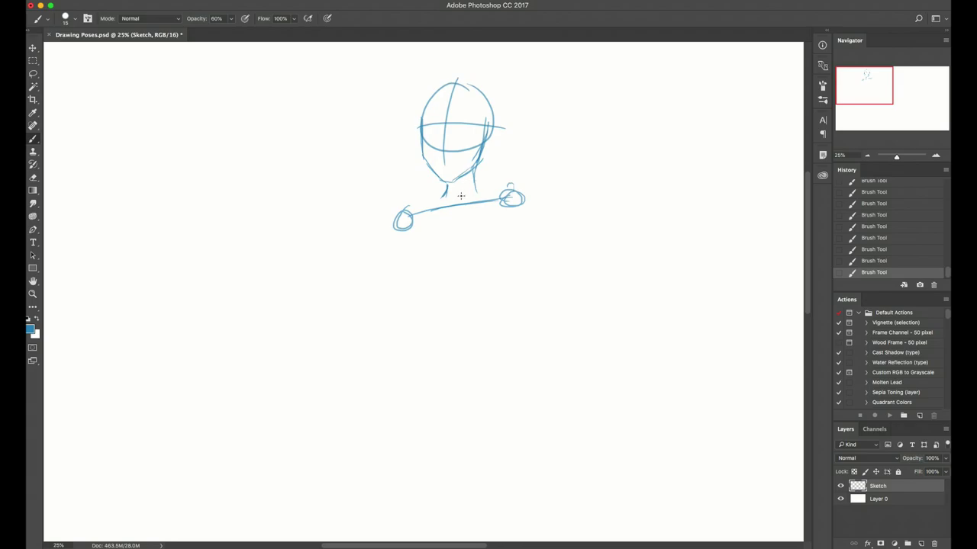
- Sketch a curved spine line from the neck through the shoulder line down to the pelvis area
left_click_drag(445, 190, 438, 305)
left_click_drag(433, 227, 451, 340)
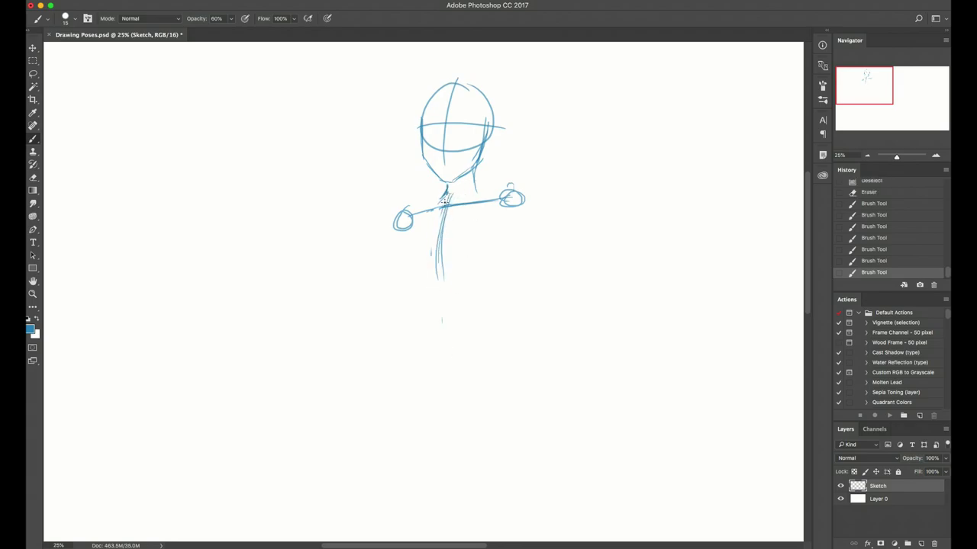
mouse_move(443, 208)
left_mouse_down()
mouse_move(439, 280)
mouse_move(449, 287)
left_mouse_up()
left_click_drag(440, 248, 481, 370)
left_click_drag(467, 320, 482, 374)
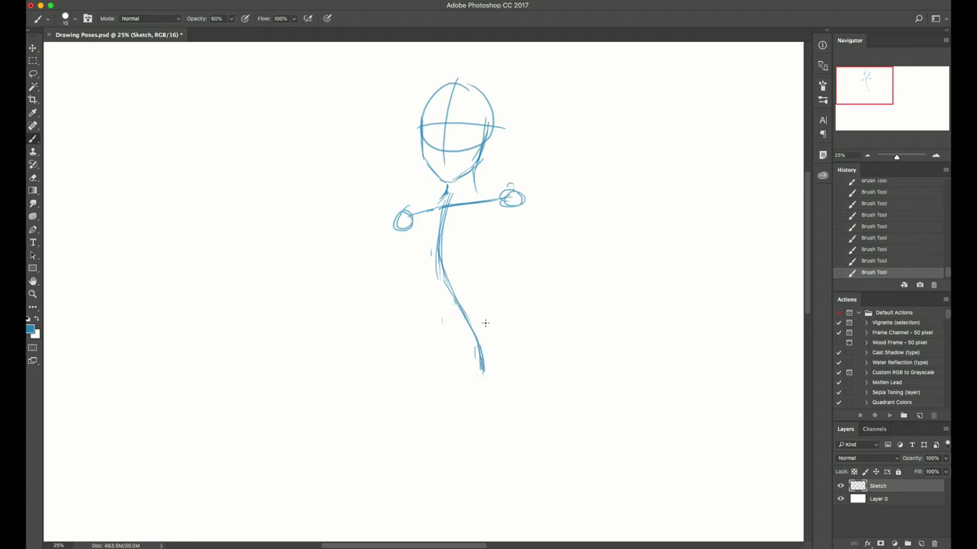
key("e")
left_click_drag(431, 246, 432, 261)
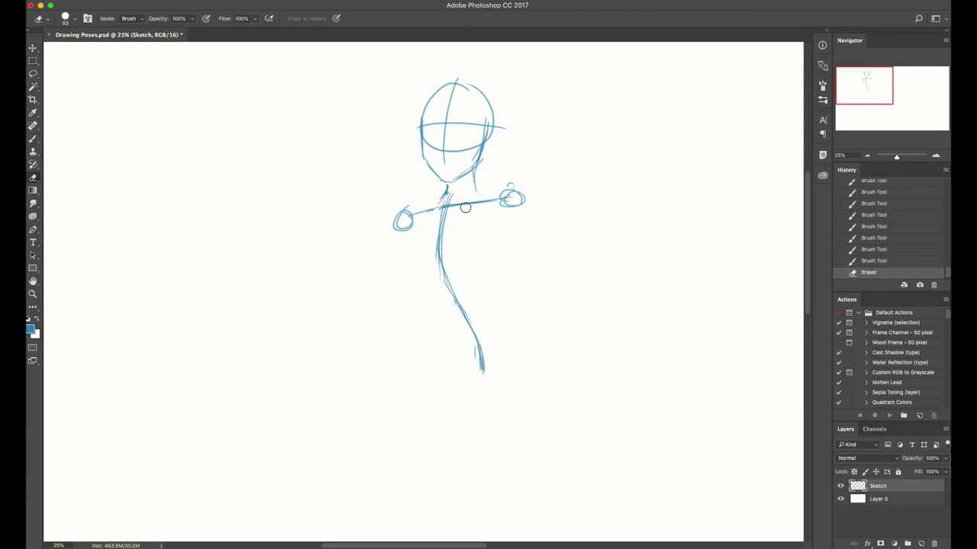
key("b")
left_click_drag(423, 215, 439, 208)
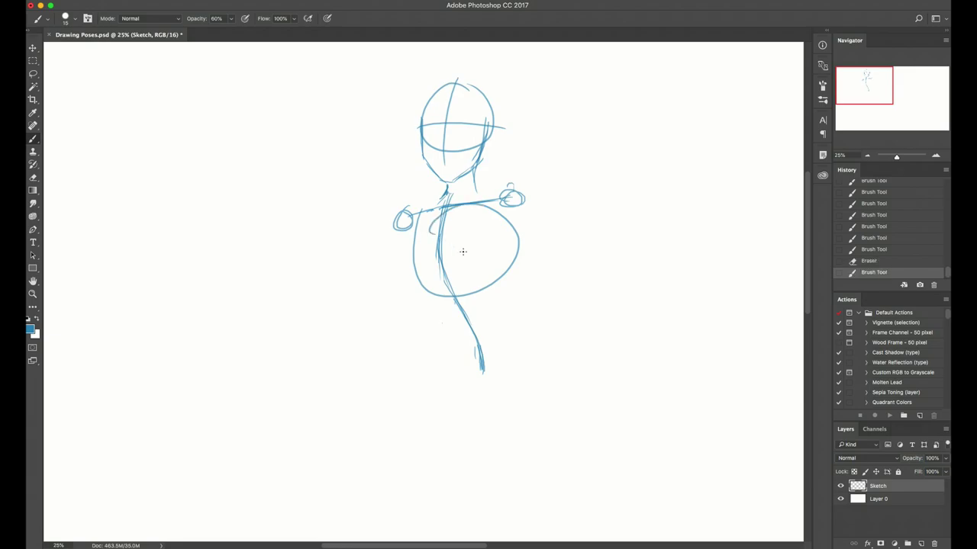
mouse_move(450, 363)
left_mouse_down()
mouse_move(542, 365)
mouse_move(449, 369)
left_mouse_up()
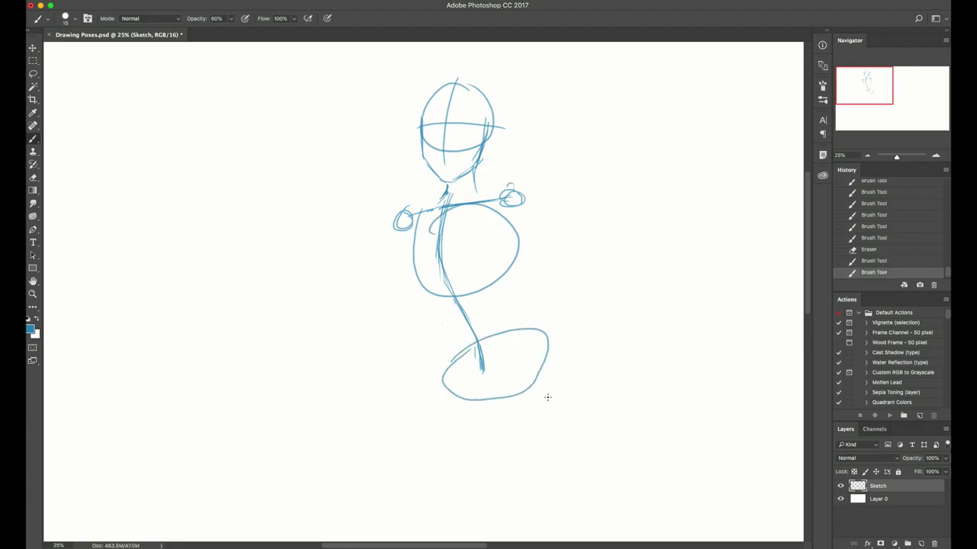
key("super+z")
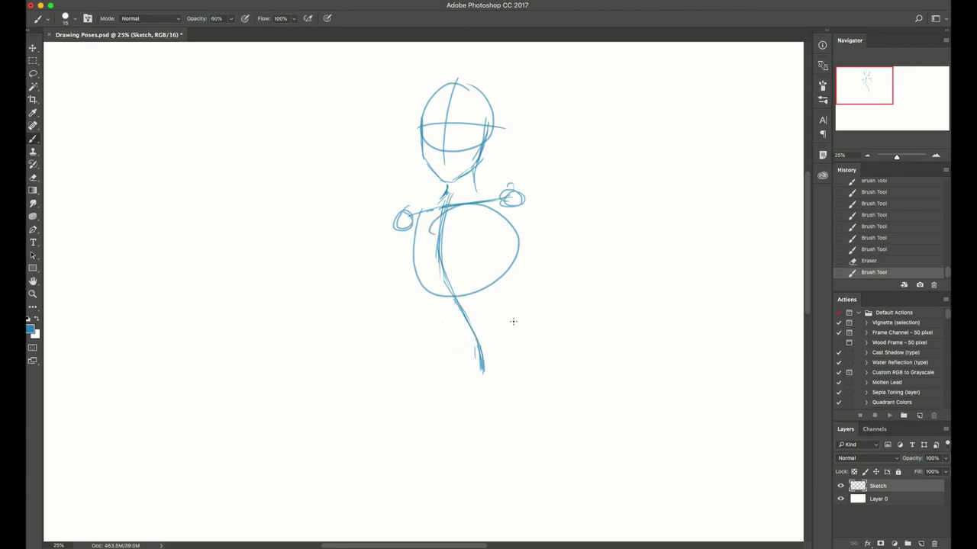
left_click(869, 251)
left_click(868, 262)
- Draw the sloping shoulder contours from both sides of the neck out to the shoulder joints
key("e")
left_click_drag(444, 196, 408, 211)
key("b")
left_click_drag(416, 203, 394, 220)
mouse_move(474, 173)
left_mouse_down()
mouse_move(483, 191)
mouse_move(499, 187)
left_mouse_up()
left_click_drag(485, 189, 518, 187)
left_click_drag(507, 184, 521, 200)
- Sketch both arms as bent lines, one forearm raised and the other extended outward, and clean up the shoulder contour
mouse_move(521, 201)
left_mouse_down()
mouse_move(557, 277)
mouse_move(576, 185)
left_mouse_up()
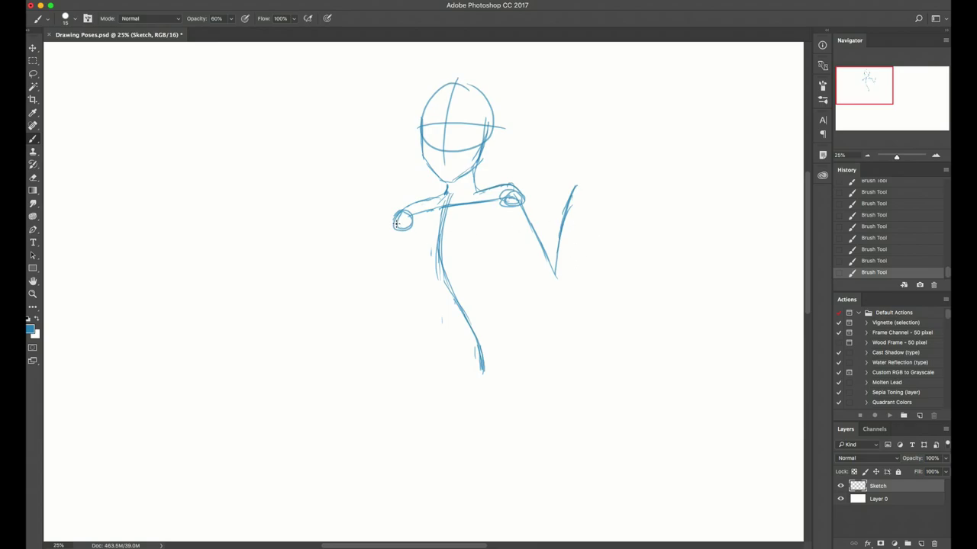
mouse_move(397, 224)
left_mouse_down()
mouse_move(376, 295)
mouse_move(315, 337)
mouse_move(345, 323)
left_mouse_up()
key("e")
left_click_drag(416, 205, 428, 203)
key("b")
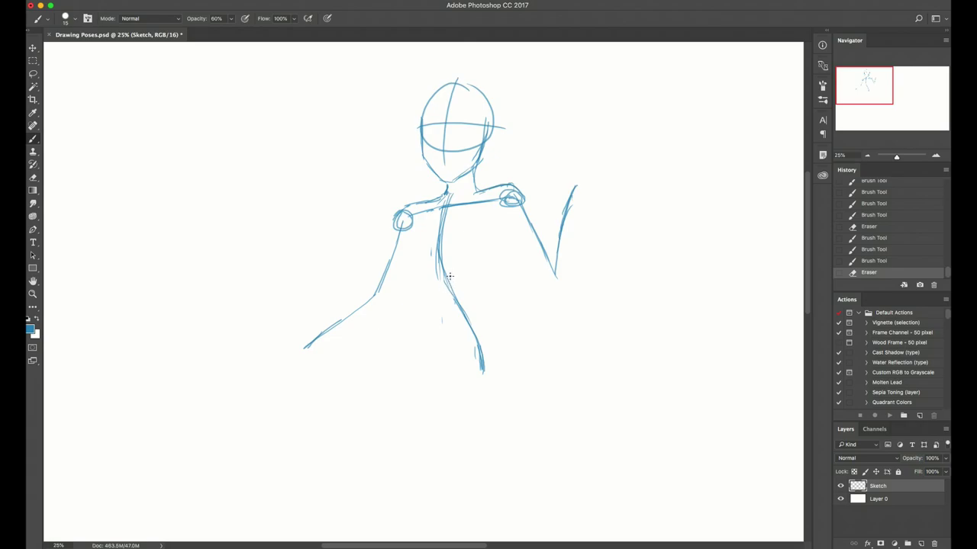
- Outline the rib cage below the shoulder line with two sides and a curved lower edge
mouse_move(413, 221)
left_mouse_down()
mouse_move(419, 280)
mouse_move(474, 280)
left_mouse_up()
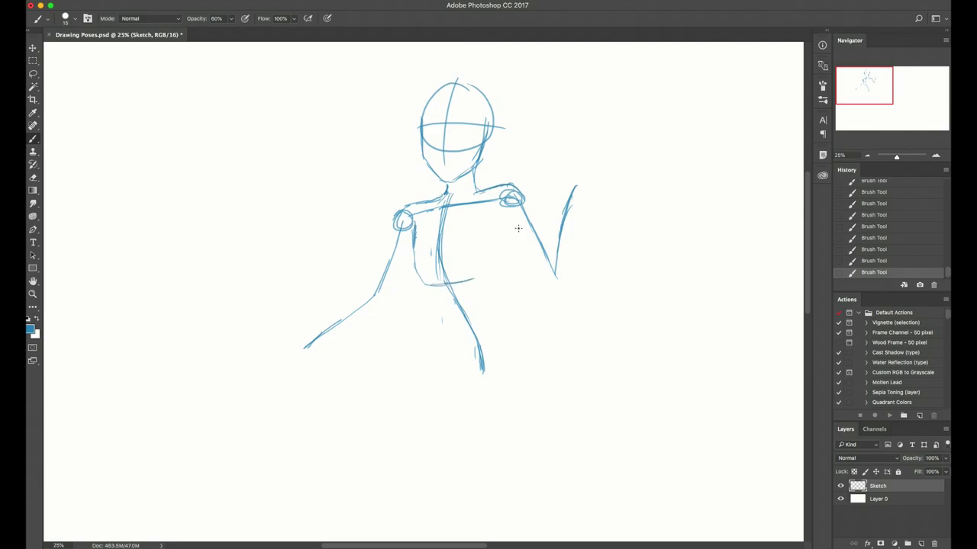
mouse_move(501, 214)
left_mouse_down()
mouse_move(498, 267)
mouse_move(458, 283)
mouse_move(478, 290)
mouse_move(464, 284)
mouse_move(474, 282)
left_mouse_up()
key("e")
key("b")
left_click_drag(416, 219, 437, 278)
mouse_move(432, 274)
left_mouse_down()
mouse_move(425, 299)
mouse_move(412, 280)
left_mouse_up()
key("super+alt+z")
key("super+alt+z")
key("super+alt+z")
- Erase and redraw the rib cage's left side and lower left corner as a smoother curve
key("e")
key("b")
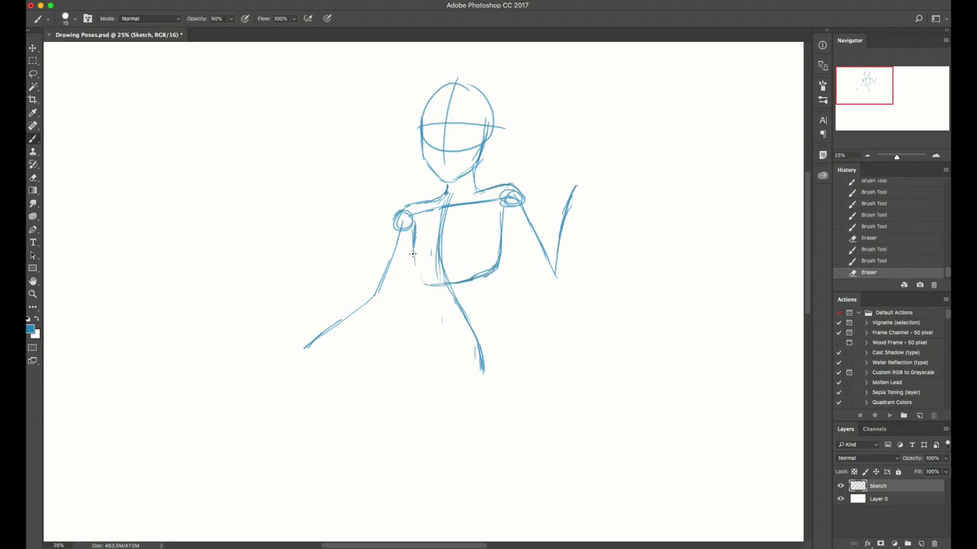
left_click_drag(414, 246, 425, 280)
left_click_drag(419, 272, 431, 286)
left_click_drag(424, 282, 438, 287)
- Draw a slanted hip line across the spine below the rib cage, tilted up toward the right
mouse_move(432, 344)
left_mouse_down()
mouse_move(502, 314)
mouse_move(469, 327)
left_mouse_up()
key("super+alt+z")
left_click_drag(472, 328, 520, 320)
left_click_drag(482, 328, 519, 319)
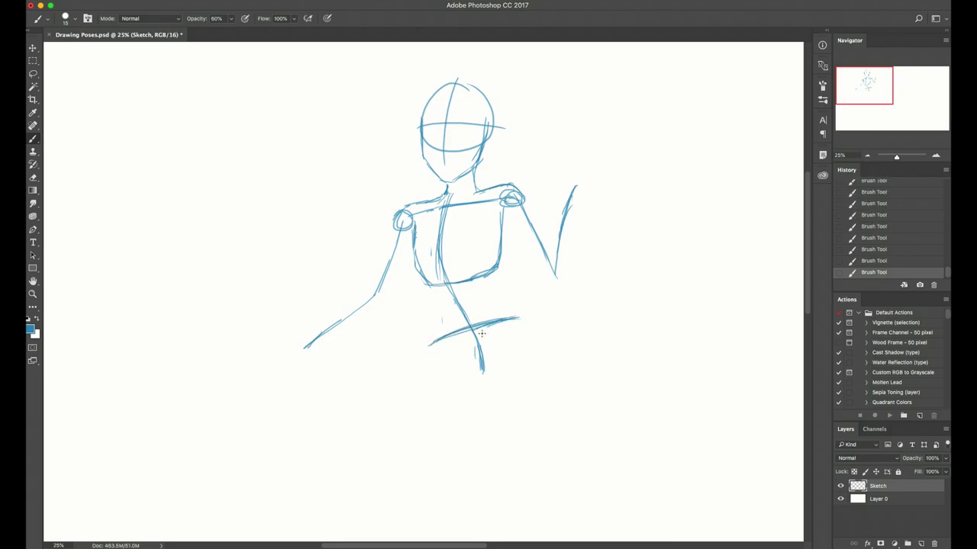
- Outline the pelvis below the hip line with short sides and curved leg openings meeting at the crotch
mouse_move(430, 345)
left_mouse_down()
mouse_move(467, 382)
mouse_move(481, 385)
mouse_move(488, 365)
left_mouse_up()
mouse_move(517, 318)
left_mouse_down()
mouse_move(520, 348)
mouse_move(488, 354)
mouse_move(519, 343)
mouse_move(498, 349)
left_mouse_up()
mouse_move(438, 358)
left_mouse_down()
mouse_move(475, 384)
mouse_move(450, 378)
mouse_move(482, 380)
left_mouse_up()
key("e")
key("b")
left_click_drag(467, 372, 481, 384)
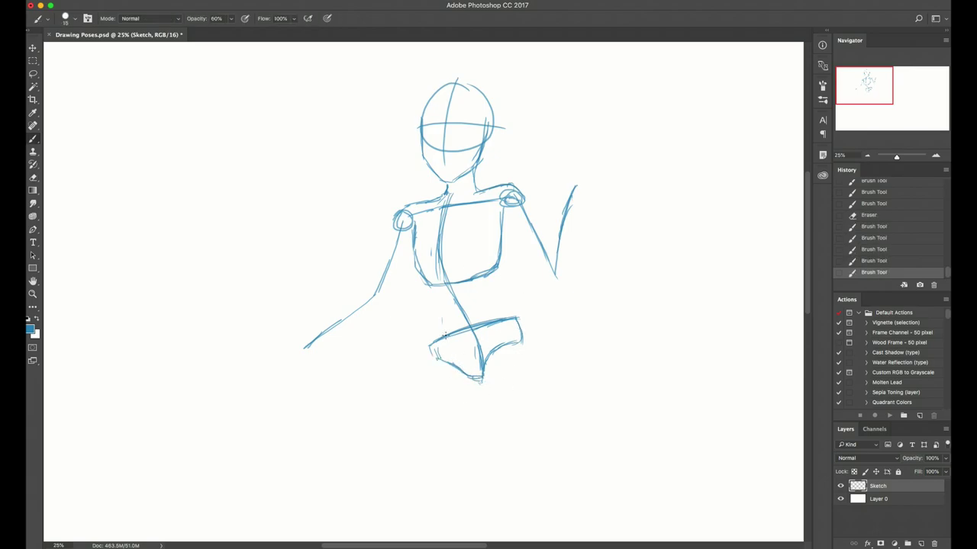
- Draw the waist contours connecting both sides of the rib cage to the ends of the hip line
left_click_drag(407, 347, 566, 282)
key("ctrl+z")
left_click_drag(434, 287, 434, 343)
mouse_move(488, 272)
left_mouse_down()
mouse_move(521, 329)
mouse_move(491, 278)
mouse_move(499, 264)
left_mouse_up()
key("e")
key("b")
left_click_drag(493, 273, 519, 318)
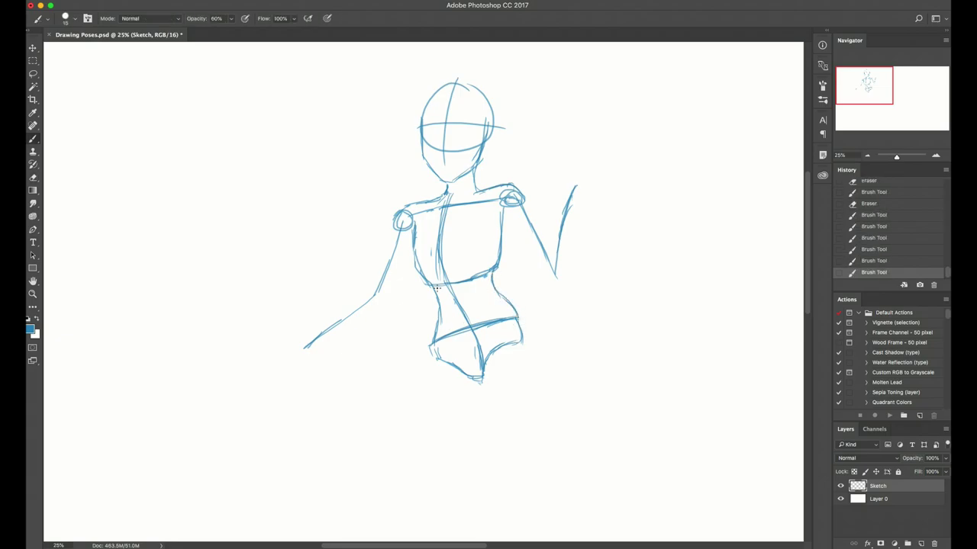
left_click_drag(400, 306, 513, 283)
key("super+z")
left_click_drag(415, 340, 523, 308)
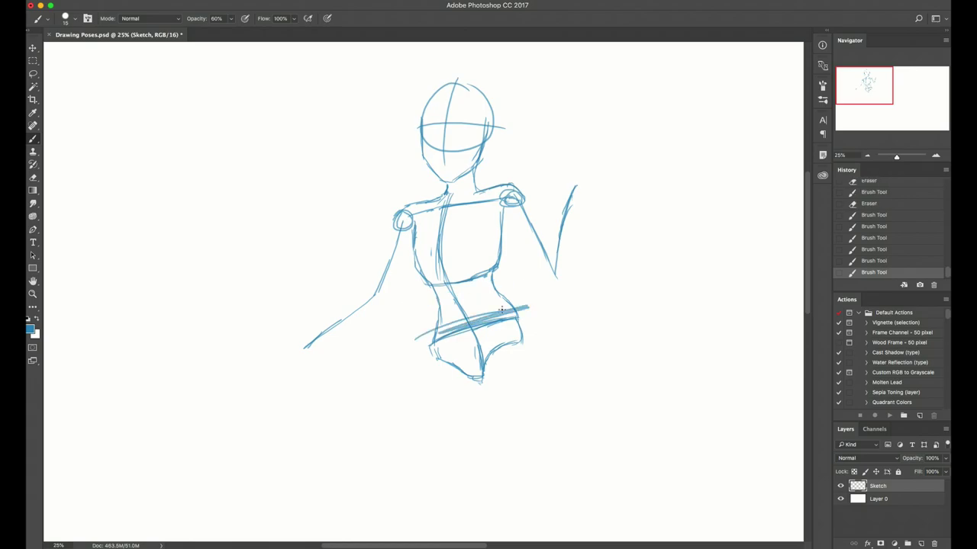
key("super+z")
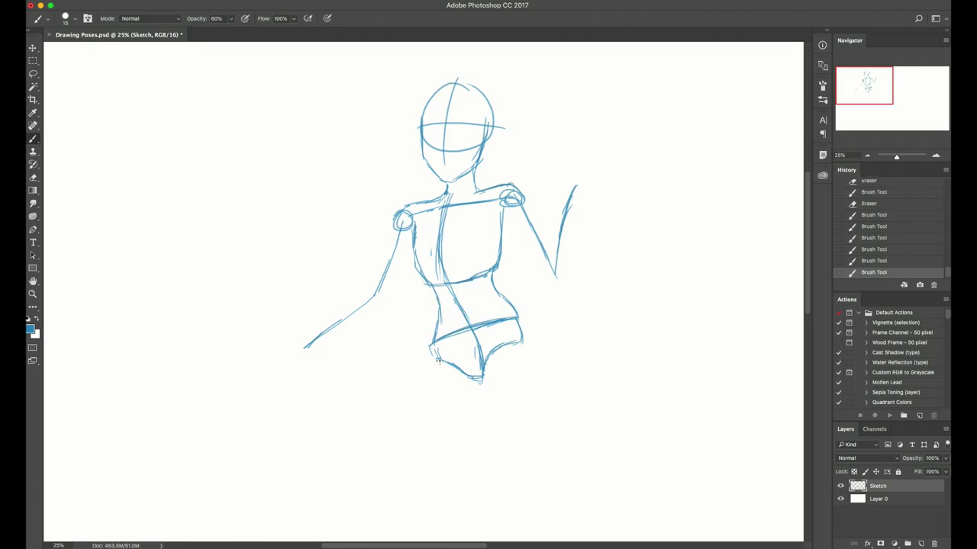
- Strengthen both waist contours, extend the right one over the hip, and erase the sharp corner of the pelvis there
left_click_drag(438, 296, 431, 343)
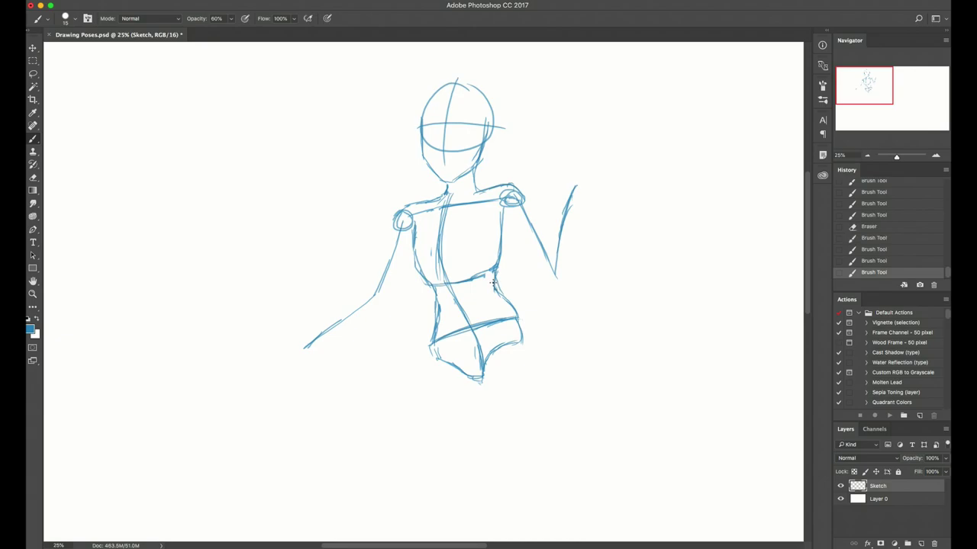
left_click_drag(495, 281, 525, 334)
key("e")
key("b")
key("e")
mouse_move(517, 322)
left_mouse_down()
mouse_move(519, 336)
mouse_move(515, 314)
left_mouse_up()
key("b")
mouse_move(403, 356)
left_mouse_down()
mouse_move(426, 344)
mouse_move(420, 354)
left_mouse_up()
key("super+z")
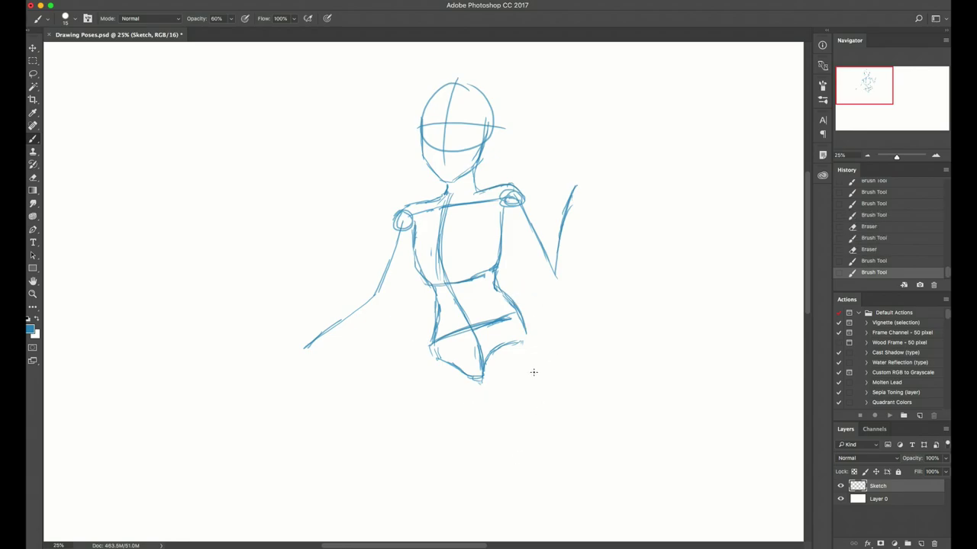
- Add small circular hip joints at both ends of the pelvis and begin the right leg with a short guide line
key("super+minus")
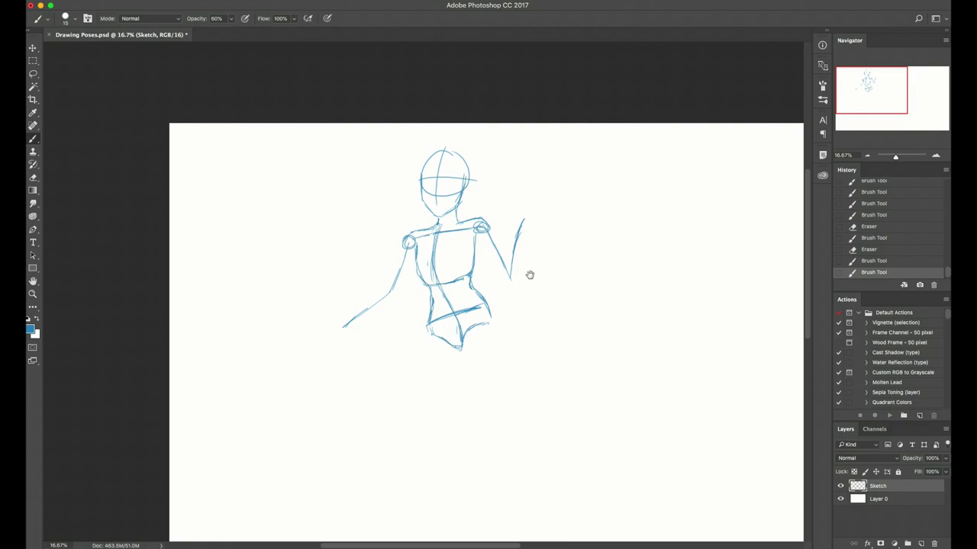
mouse_move(529, 272)
left_mouse_down()
mouse_move(539, 212)
mouse_move(549, 210)
left_mouse_up()
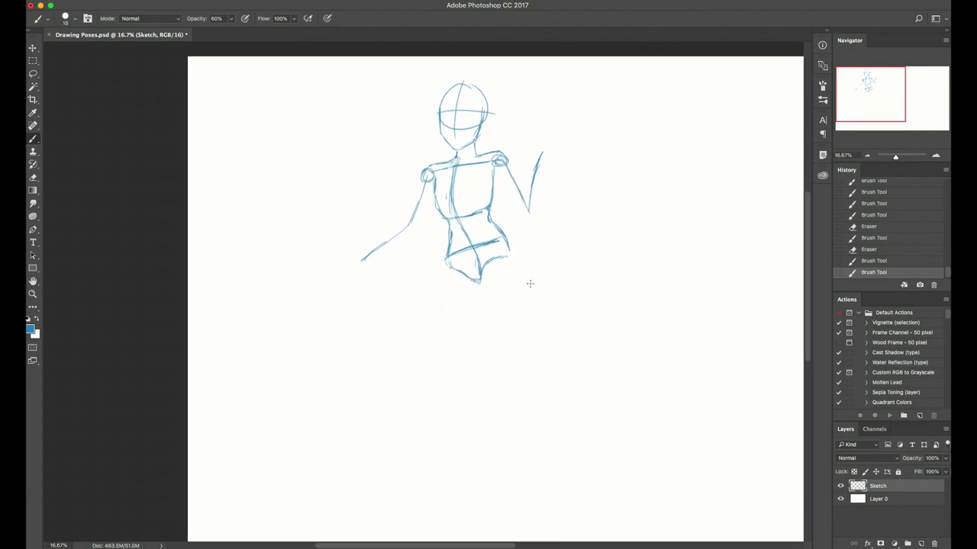
mouse_move(498, 239)
left_mouse_down()
mouse_move(447, 262)
mouse_move(477, 266)
left_mouse_up()
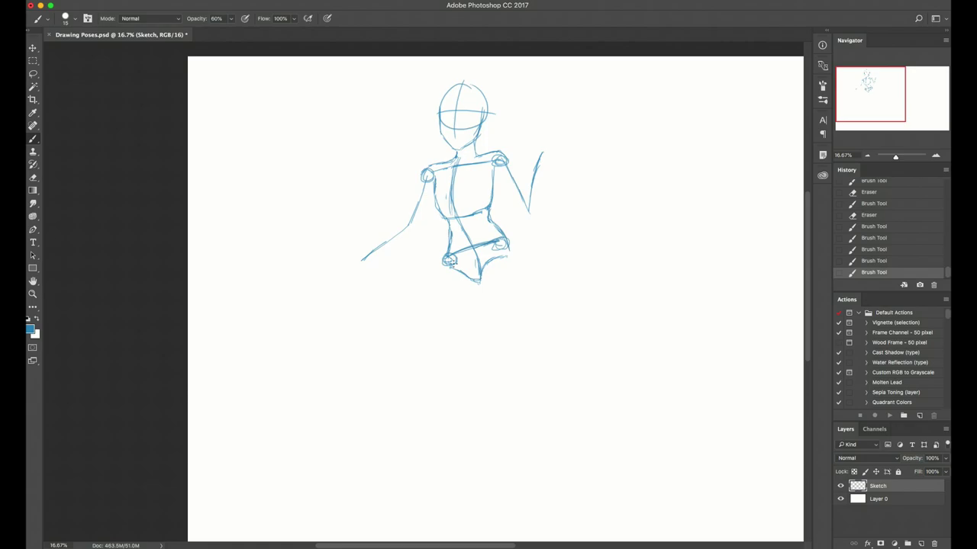
left_click_drag(502, 244, 501, 279)
left_click_drag(541, 163, 586, 144)
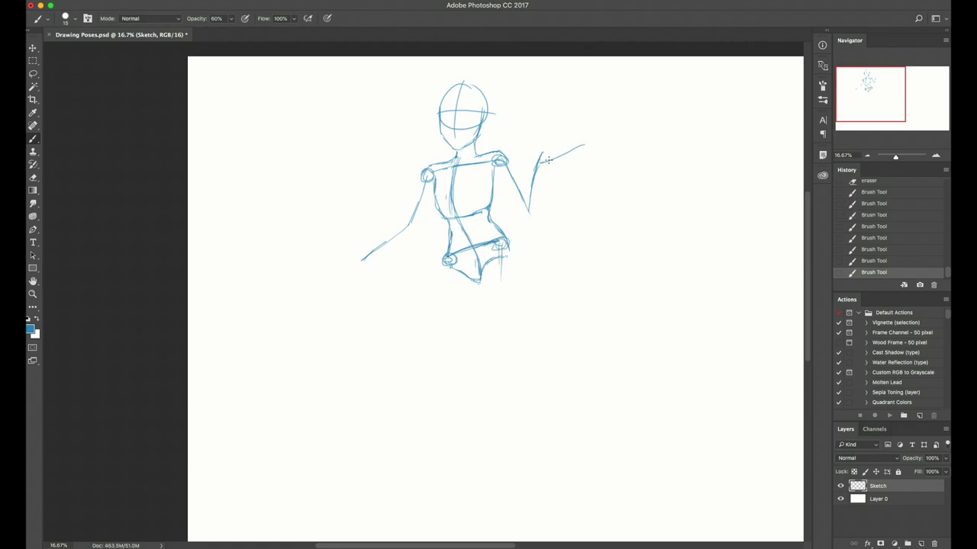
key("super+z")
- Sketch both legs as lines from the hip joints to the ankles, with small circles marking the knees
mouse_move(504, 252)
left_mouse_down()
mouse_move(485, 352)
mouse_move(510, 454)
left_mouse_up()
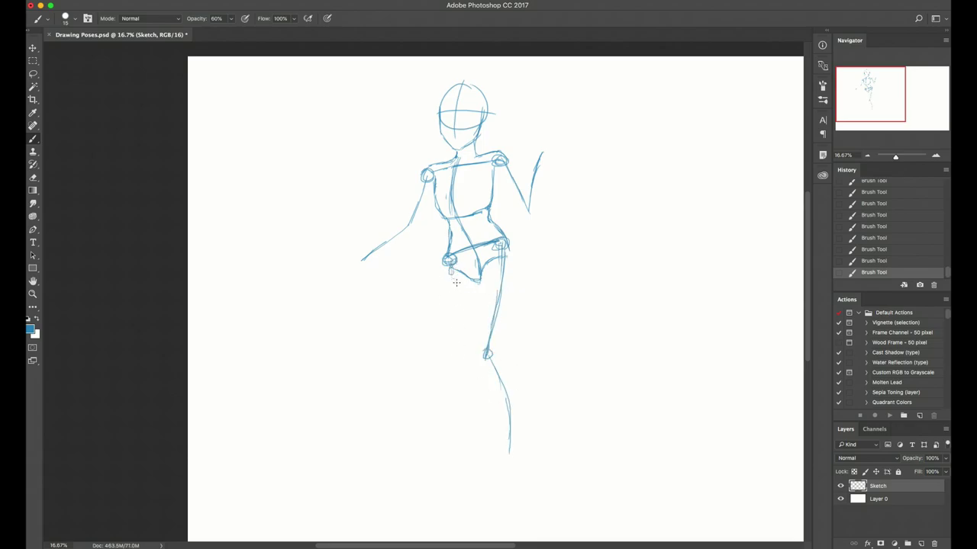
left_click_drag(450, 269, 441, 386)
left_click_drag(451, 270, 446, 334)
left_click_drag(451, 287, 435, 467)
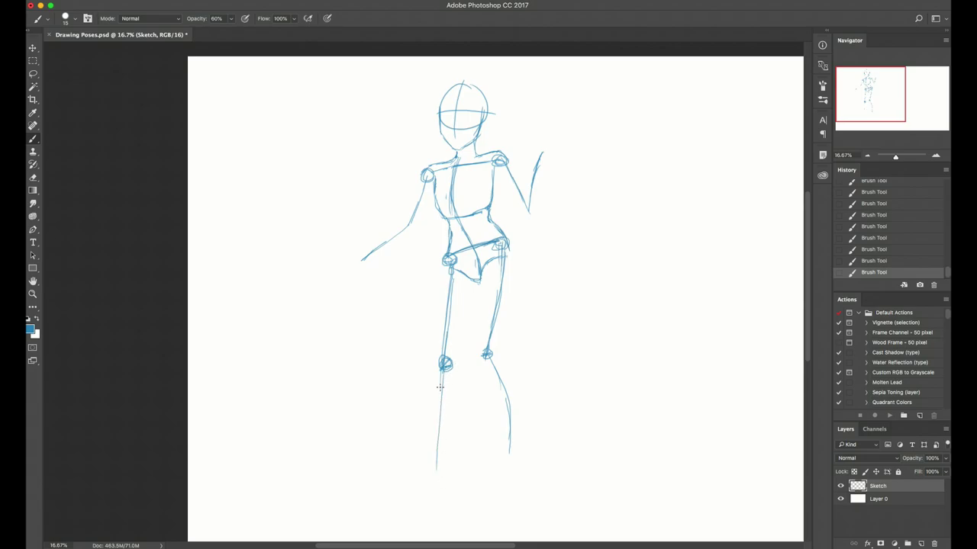
- Extend the left lower leg down to a foot point and skew the whole right leg line slightly inward
left_click_drag(444, 371, 434, 475)
left_click_drag(437, 405, 461, 504)
key("l")
mouse_move(560, 400)
left_mouse_down()
mouse_move(499, 273)
mouse_move(531, 449)
mouse_move(506, 464)
left_mouse_up()
key("ctrl+t")
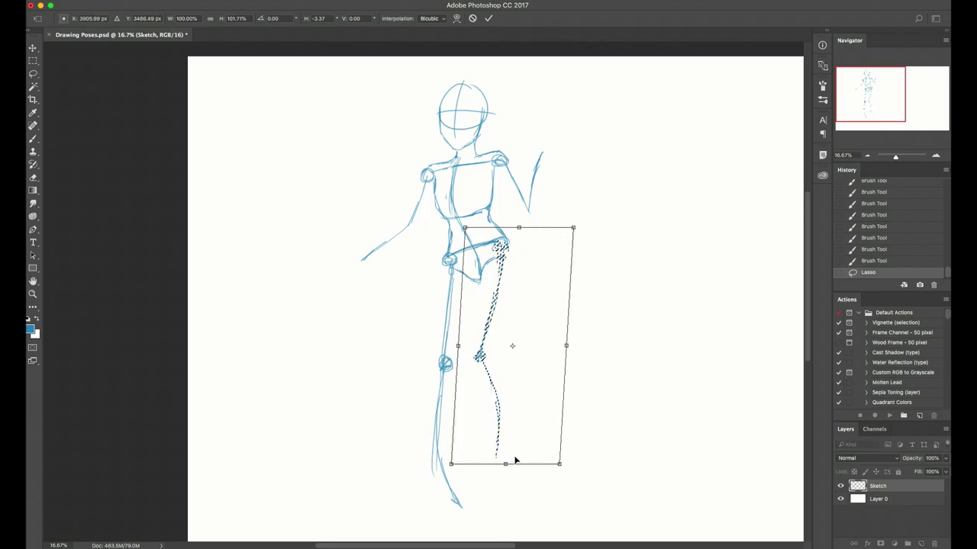
key("Return")
key("ctrl+d")
- Draw the outer contour of the left thigh from hip to knee and erase the old thigh guide line
key("b")
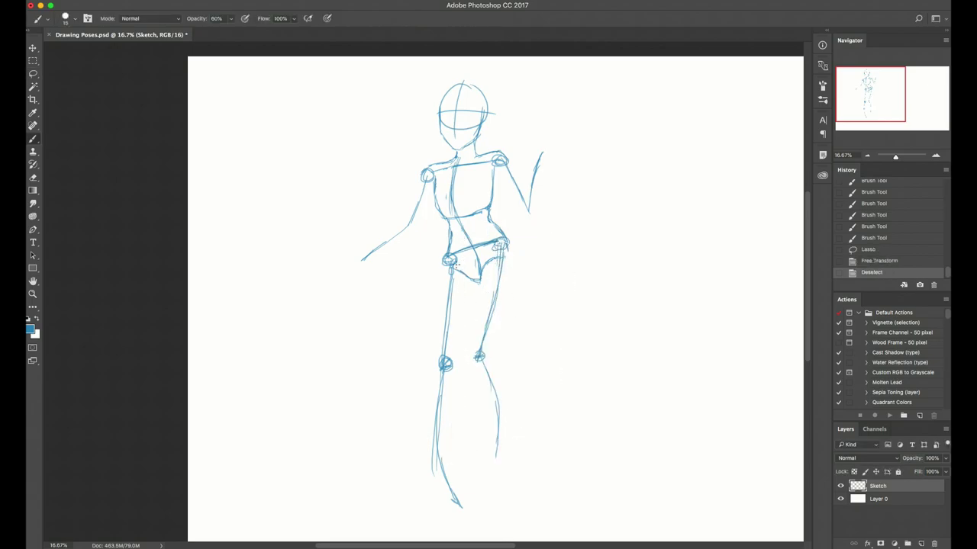
mouse_move(450, 254)
left_mouse_down()
mouse_move(436, 307)
mouse_move(440, 359)
left_mouse_up()
left_click_drag(444, 319, 442, 345)
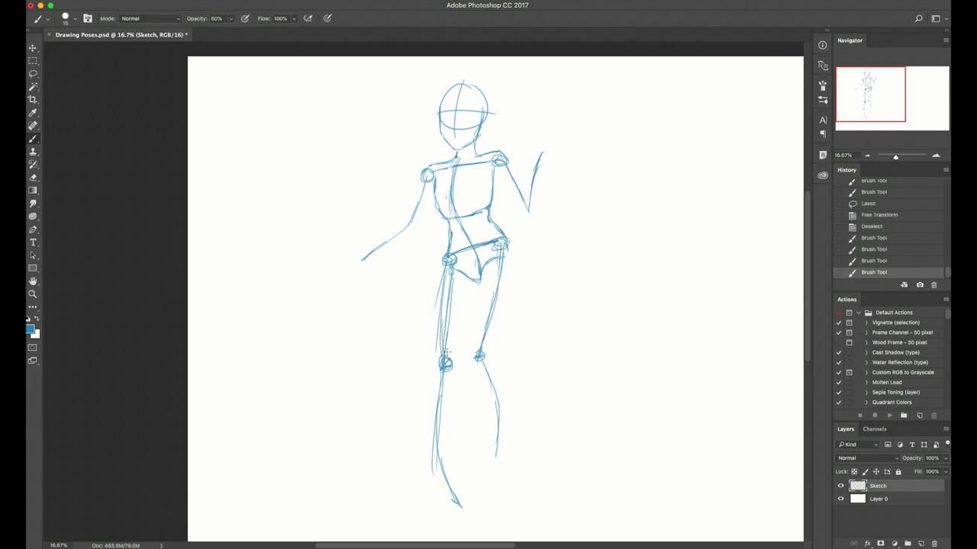
key("e")
mouse_move(451, 284)
left_mouse_down()
mouse_move(447, 342)
mouse_move(451, 279)
left_mouse_up()
- Redraw the left lower leg with lines from the knee to the foot and erase the stray outer guide
key("b")
left_click_drag(446, 365, 445, 439)
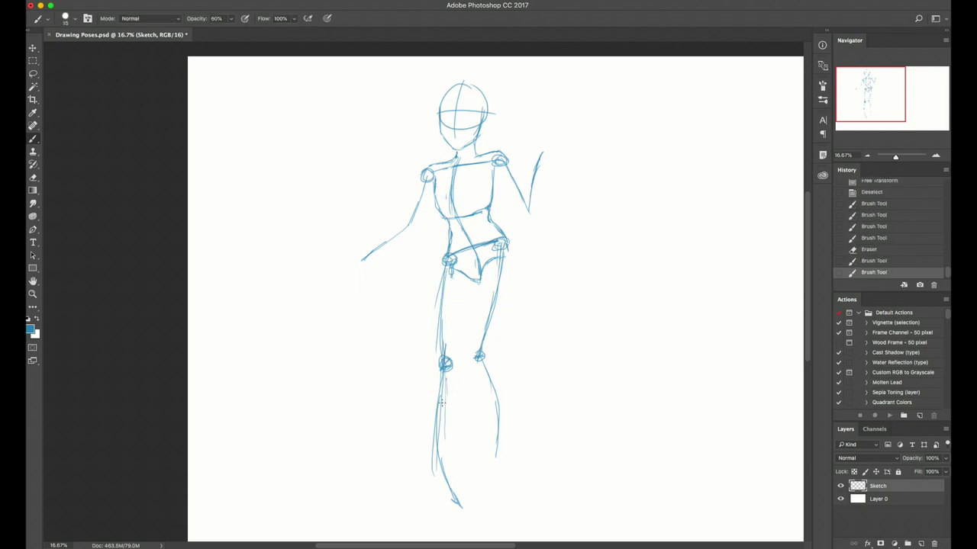
left_click_drag(441, 403, 452, 477)
left_click_drag(442, 432, 460, 518)
key("e")
mouse_move(435, 476)
left_mouse_down()
mouse_move(432, 408)
mouse_move(430, 429)
left_mouse_up()
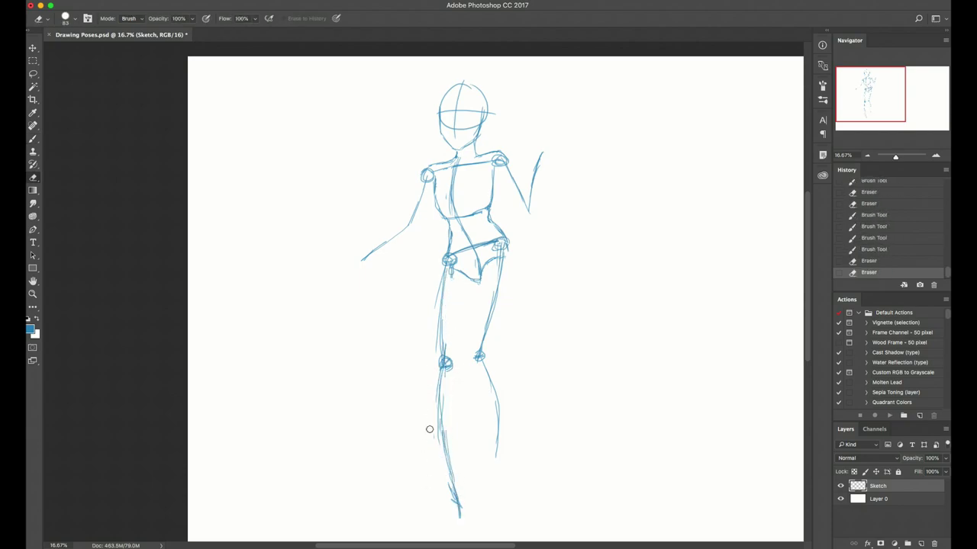
- Draw the outer and inner contours of the right thigh from the pelvis down to the knee
key("b")
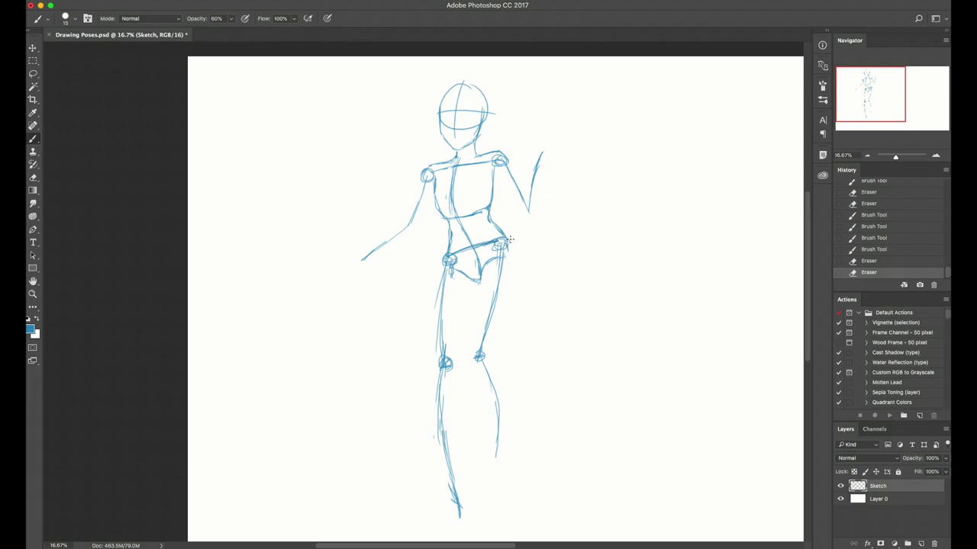
left_click_drag(510, 241, 498, 325)
left_click_drag(510, 270, 493, 348)
left_click_drag(505, 297, 490, 353)
left_click_drag(496, 331, 487, 358)
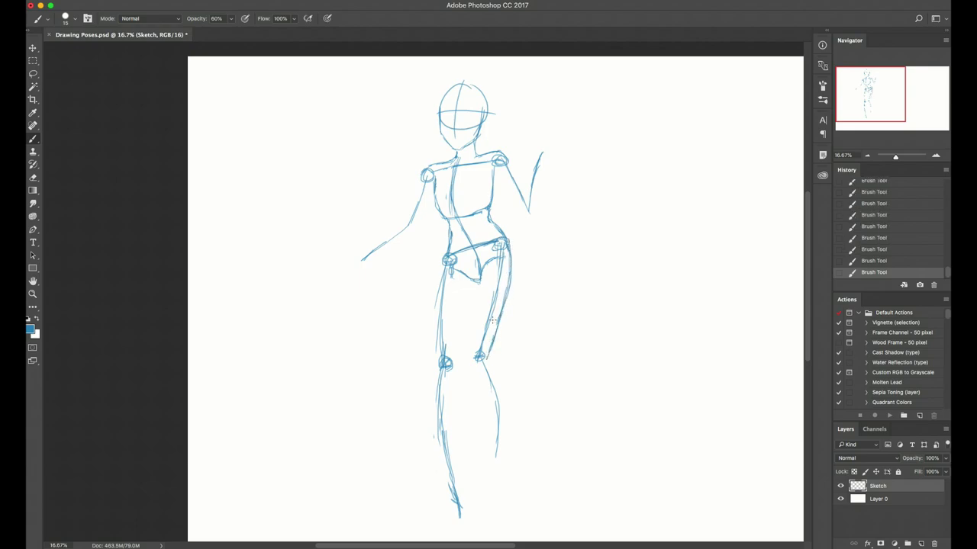
mouse_move(471, 273)
left_mouse_down()
mouse_move(467, 362)
mouse_move(488, 356)
left_mouse_up()
left_click_drag(528, 254, 474, 262)
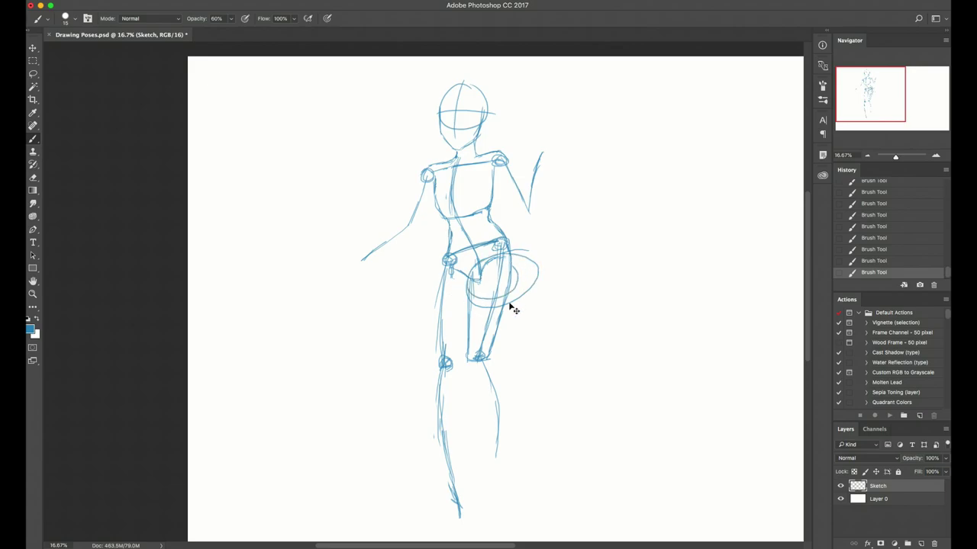
key("super+alt+z")
key("super+alt+z")
left_click_drag(479, 331, 484, 360)
key("super+z")
- Erase the guide strokes around the left thigh and knee, and redraw the outer contour through the knee to the calf
key("e")
left_click_drag(436, 279, 437, 325)
left_click_drag(438, 316, 439, 357)
key("b")
mouse_move(438, 316)
left_mouse_down()
mouse_move(438, 365)
mouse_move(452, 371)
mouse_move(439, 408)
left_mouse_up()
key("e")
key("b")
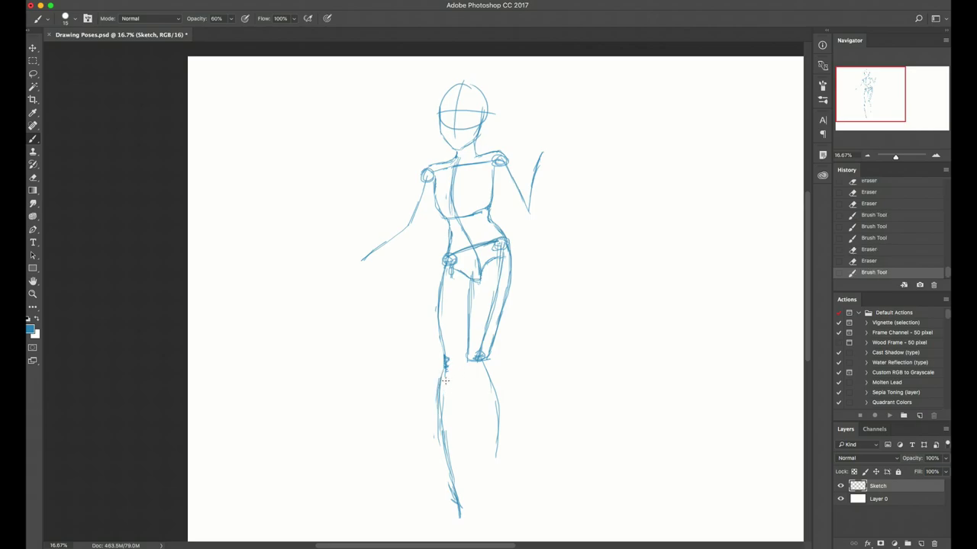
left_click_drag(443, 374, 440, 397)
left_click_drag(440, 400, 437, 426)
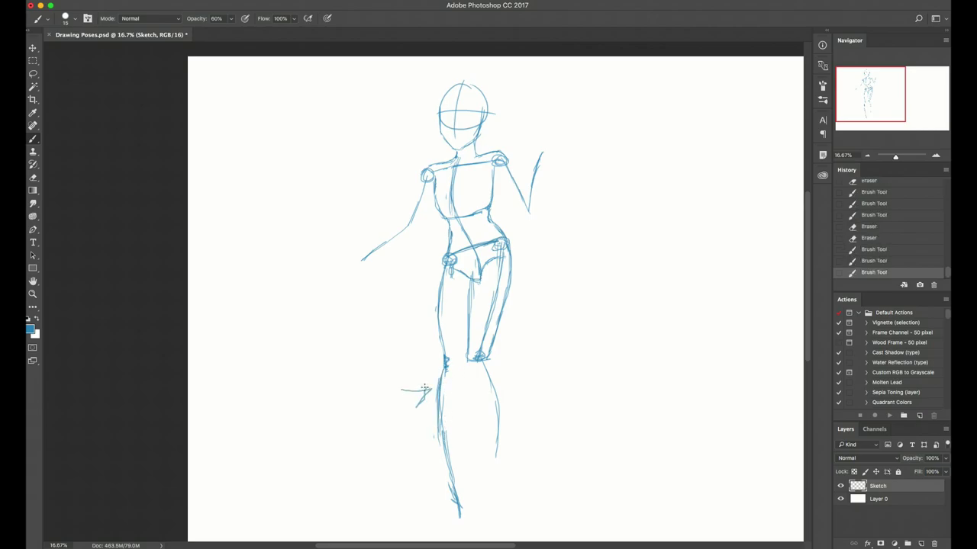
- Undo the arrow mark beside the calf and draw the left leg's inner contour from crotch to ankle
key("super+z")
left_click_drag(470, 319, 461, 477)
key("super+z")
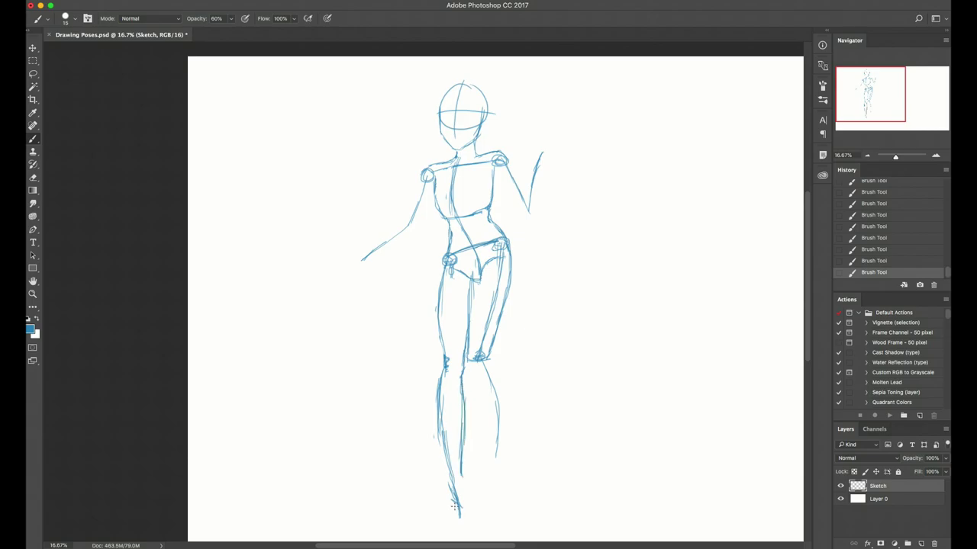
- Erase the guide lines inside the left calf and redraw its outer edge down to the ankle
key("e")
mouse_move(447, 404)
left_mouse_down()
mouse_move(447, 461)
mouse_move(438, 393)
mouse_move(447, 470)
left_mouse_up()
key("b")
key("e")
key("b")
mouse_move(440, 436)
left_mouse_down()
mouse_move(451, 477)
mouse_move(446, 458)
left_mouse_up()
left_click_drag(443, 446, 459, 502)
- Firm up the left calf and ankle contours on both sides, erase stray lines, and block in the foot
key("e")
key("b")
mouse_move(460, 499)
left_mouse_down()
mouse_move(454, 453)
mouse_move(482, 454)
mouse_move(466, 448)
mouse_move(461, 485)
left_mouse_up()
left_click_drag(463, 450, 460, 485)
key("e")
left_click_drag(436, 420, 440, 457)
key("b")
left_click_drag(438, 381, 441, 436)
left_click_drag(440, 420, 451, 475)
mouse_move(449, 467)
left_mouse_down()
mouse_move(462, 490)
mouse_move(451, 507)
mouse_move(448, 485)
mouse_move(443, 508)
mouse_move(446, 501)
mouse_move(460, 517)
mouse_move(463, 492)
mouse_move(454, 514)
left_mouse_up()
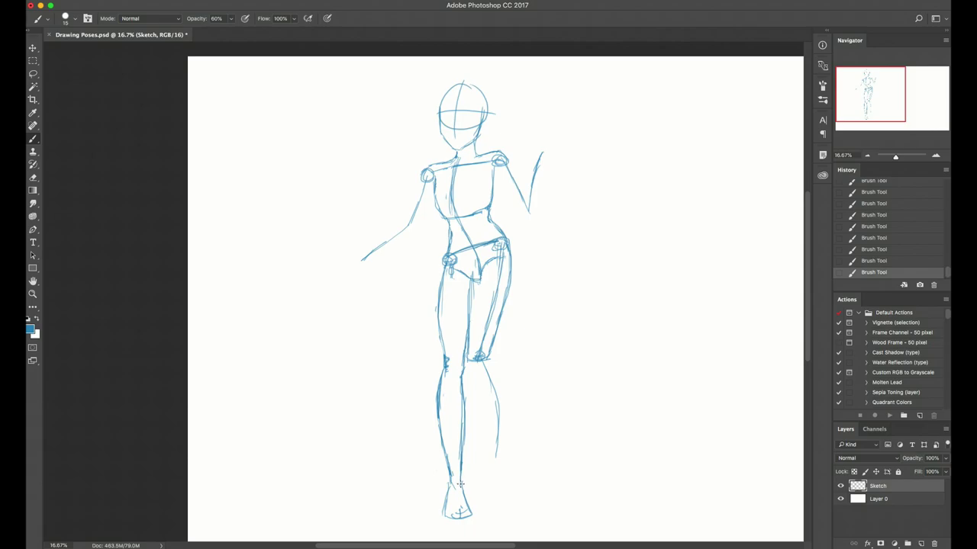
- Erase the left ankle lines and redraw the foot as a longer, pointed shape seen from the front
key("e")
mouse_move(460, 486)
left_mouse_down()
mouse_move(458, 527)
mouse_move(451, 519)
mouse_move(466, 488)
mouse_move(460, 499)
left_mouse_up()
key("b")
left_click_drag(463, 481, 464, 503)
left_click_drag(451, 481, 448, 504)
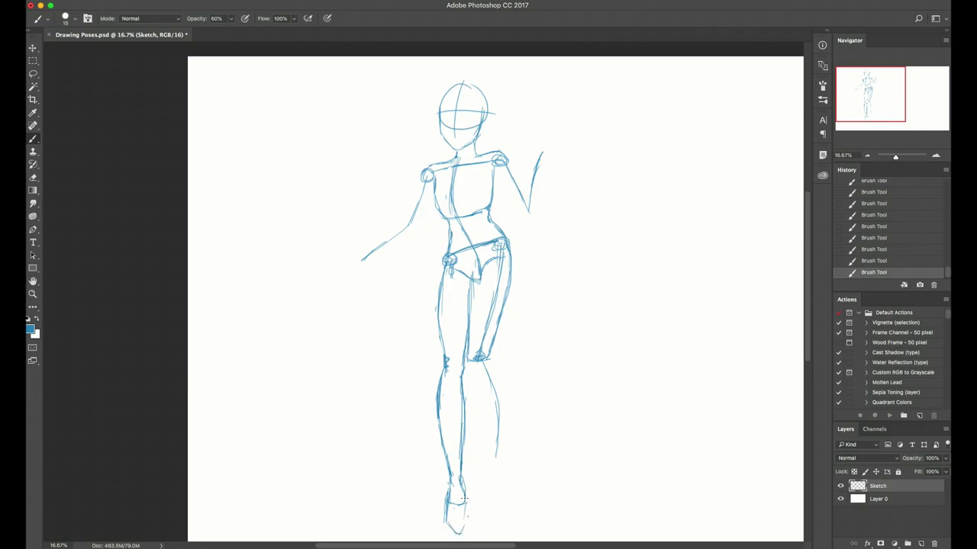
- Draw the right lower leg's inner and outer contours from knee to ankle, erasing the old guide line
scroll(464, 498, "down", 2)
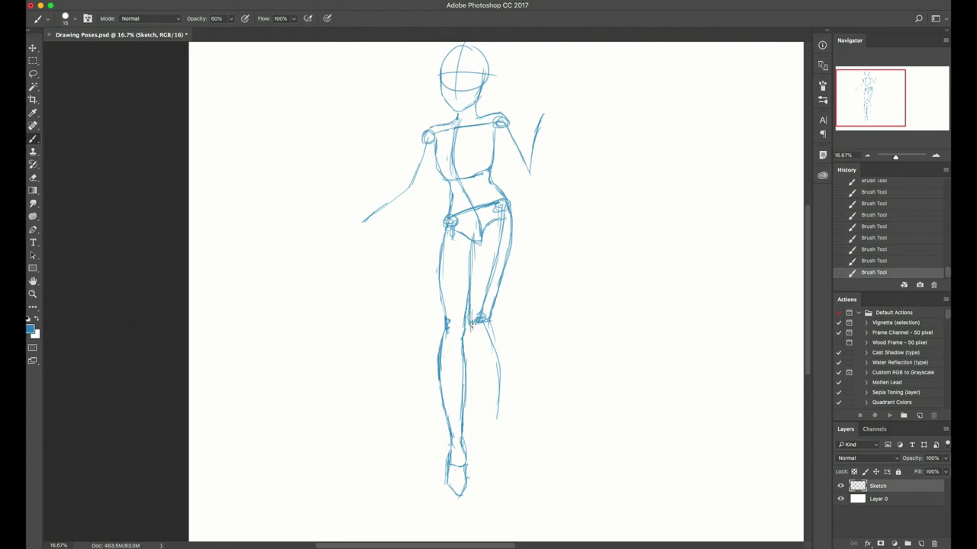
left_click_drag(472, 336, 486, 410)
left_click_drag(475, 354, 485, 422)
key("e")
left_click_drag(496, 384, 490, 324)
key("b")
mouse_move(488, 323)
left_mouse_down()
mouse_move(500, 291)
mouse_move(489, 321)
left_mouse_up()
left_click_drag(493, 304, 488, 327)
left_click_drag(490, 311, 501, 369)
left_click_drag(496, 334, 499, 391)
left_click_drag(492, 364, 496, 410)
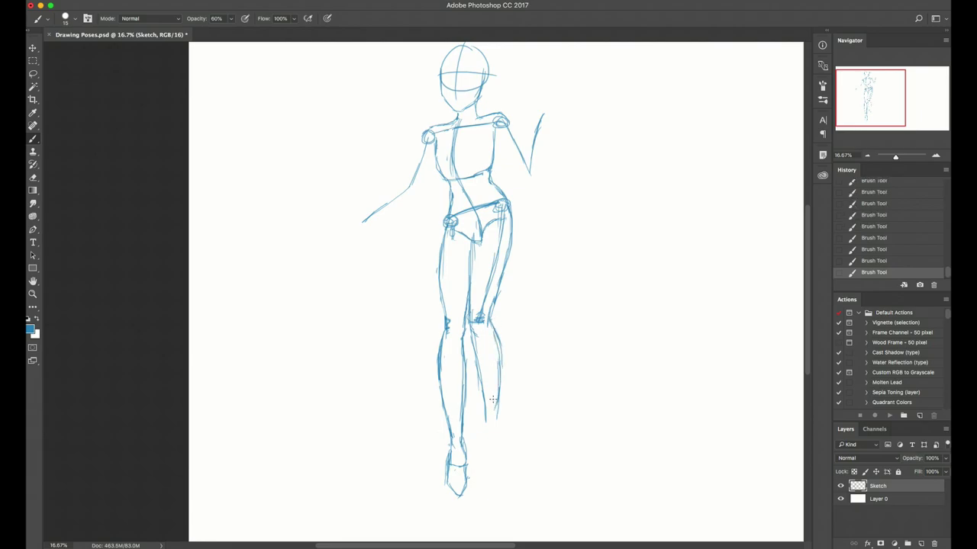
- Erase and redraw the inner contour of the right calf below the knee
key("e")
mouse_move(482, 340)
left_mouse_down()
mouse_move(474, 356)
mouse_move(481, 373)
mouse_move(483, 333)
mouse_move(486, 404)
left_mouse_up()
key("b")
mouse_move(478, 353)
left_mouse_down()
mouse_move(487, 401)
mouse_move(479, 329)
mouse_move(482, 371)
left_mouse_up()
key("e")
key("b")
left_click_drag(473, 333, 482, 393)
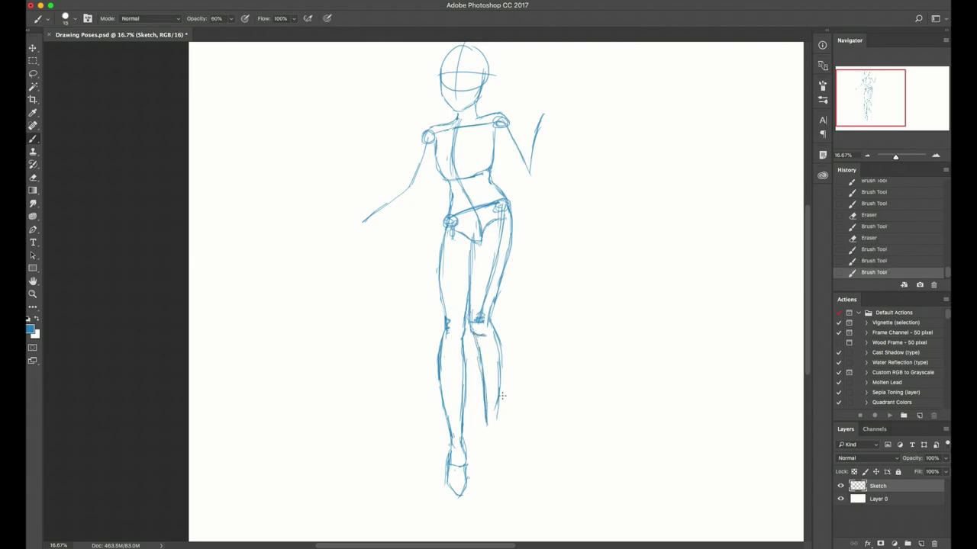
- Shade the right lower leg with diagonal hatching and outline the foot below it
left_click_drag(477, 340, 495, 341)
mouse_move(483, 354)
left_mouse_down()
mouse_move(494, 348)
mouse_move(496, 357)
left_mouse_up()
left_click_drag(487, 381, 496, 372)
mouse_move(493, 441)
left_mouse_down()
mouse_move(487, 419)
mouse_move(483, 452)
left_mouse_up()
left_click_drag(496, 438, 481, 461)
- Select the right lower leg with its foot using the Lasso and shorten it vertically with Free Transform
key("l")
mouse_move(473, 417)
left_mouse_down()
mouse_move(474, 479)
mouse_move(505, 488)
mouse_move(527, 396)
mouse_move(519, 342)
mouse_move(504, 319)
mouse_move(470, 335)
mouse_move(472, 416)
left_mouse_up()
key("ctrl+t")
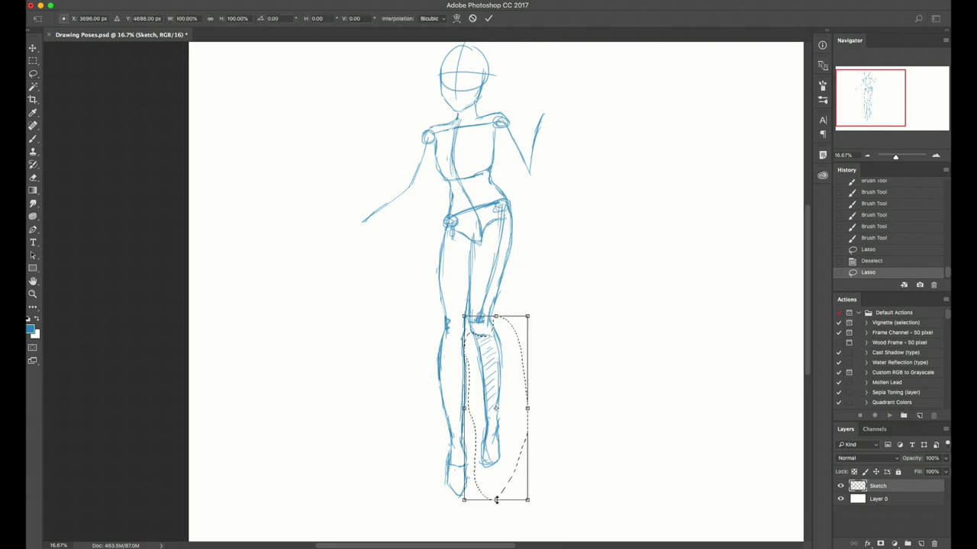
left_click_drag(497, 502, 501, 482)
key("Return")
key("ctrl+d")
- Erase rough strokes around the right ankle and redraw the ankle and foot outline
key("e")
left_click_drag(483, 408, 491, 412)
key("b")
left_click_drag(493, 404, 483, 418)
mouse_move(488, 409)
left_mouse_down()
mouse_move(482, 439)
mouse_move(499, 411)
mouse_move(492, 452)
left_mouse_up()
key("e")
key("b")
key("e")
key("b")
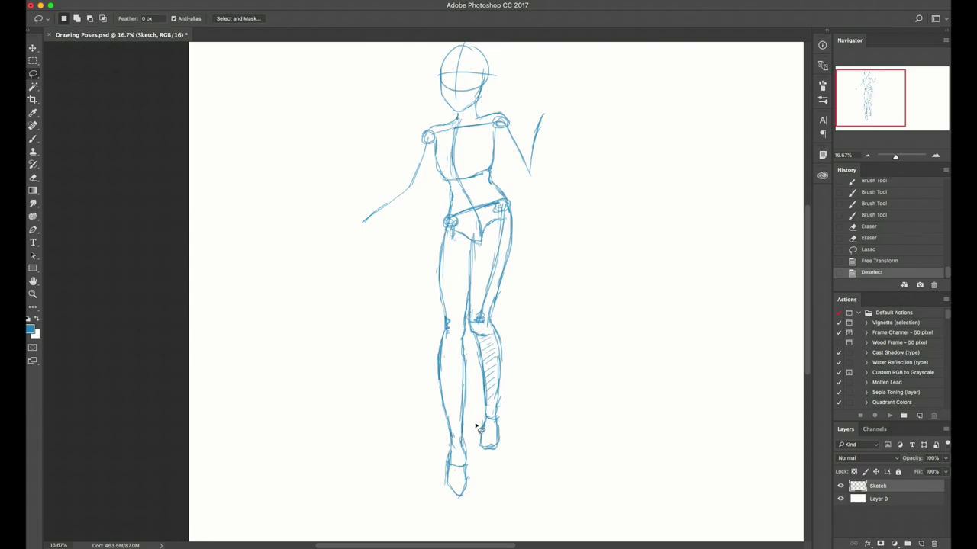
- Lasso the entire right leg and rotate it inward about 3.3° around its hip joint
mouse_move(471, 416)
left_mouse_down()
mouse_move(526, 462)
mouse_move(560, 247)
mouse_move(543, 210)
mouse_move(520, 201)
mouse_move(473, 233)
mouse_move(463, 268)
mouse_move(479, 380)
left_mouse_up()
key("ctrl+t")
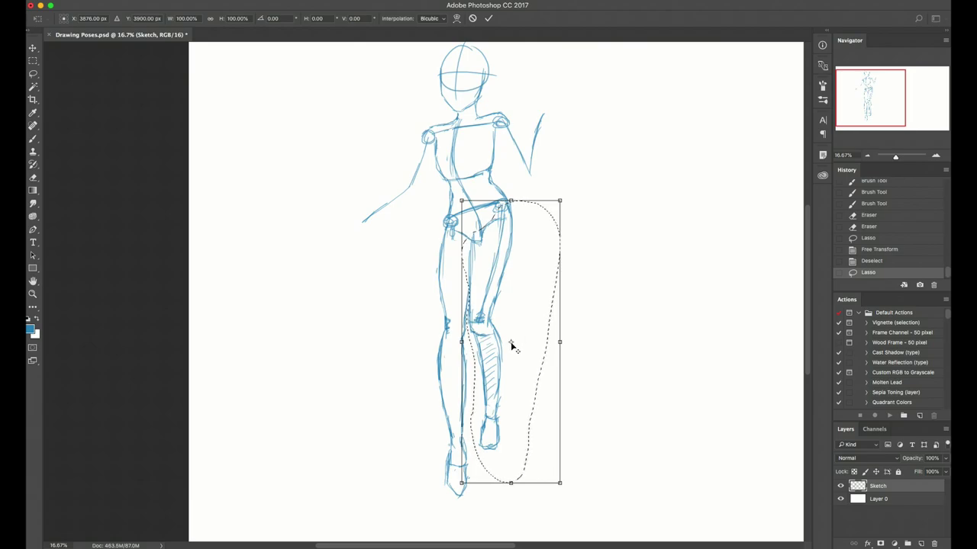
left_click_drag(512, 345, 553, 331)
left_click_drag(673, 317, 630, 286)
left_click_drag(481, 230, 508, 210)
left_click_drag(624, 216, 624, 226)
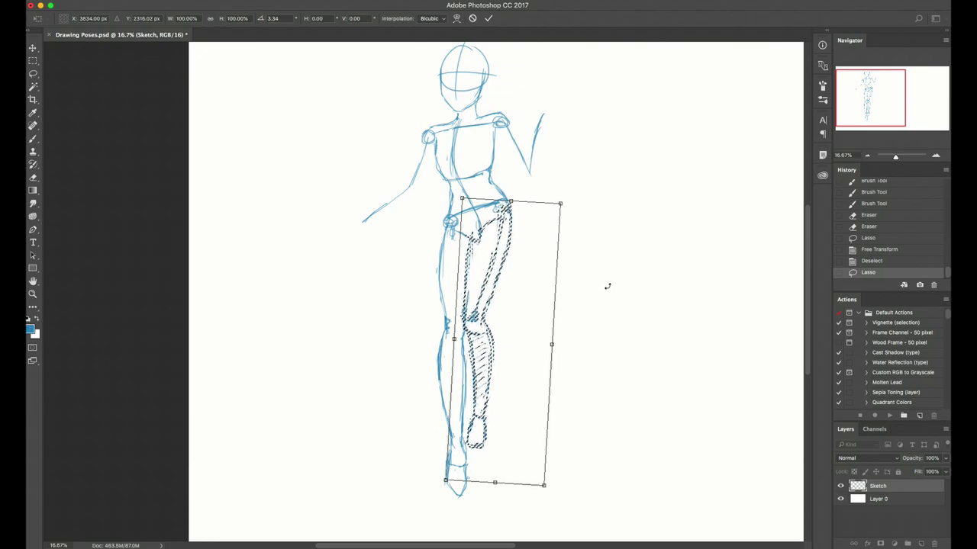
key("Return")
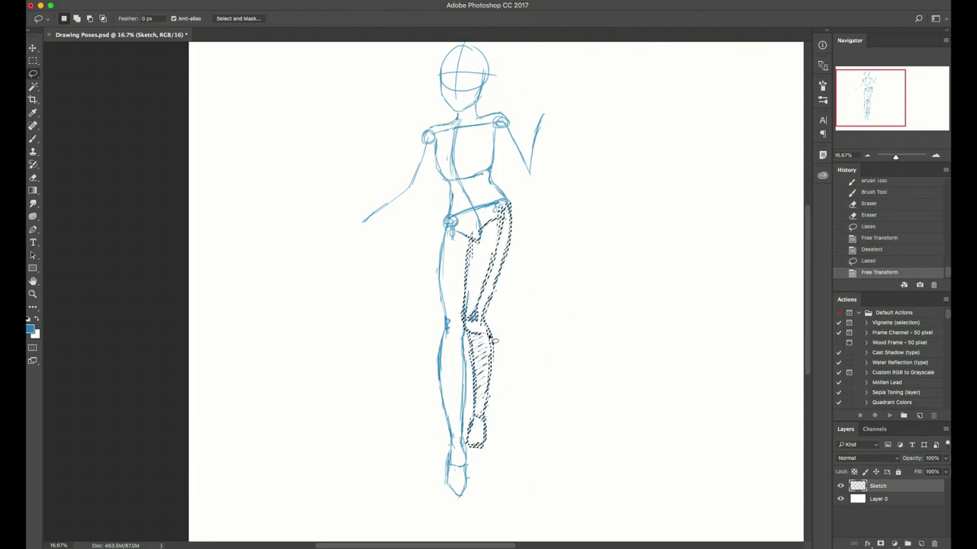
key("ctrl+d")
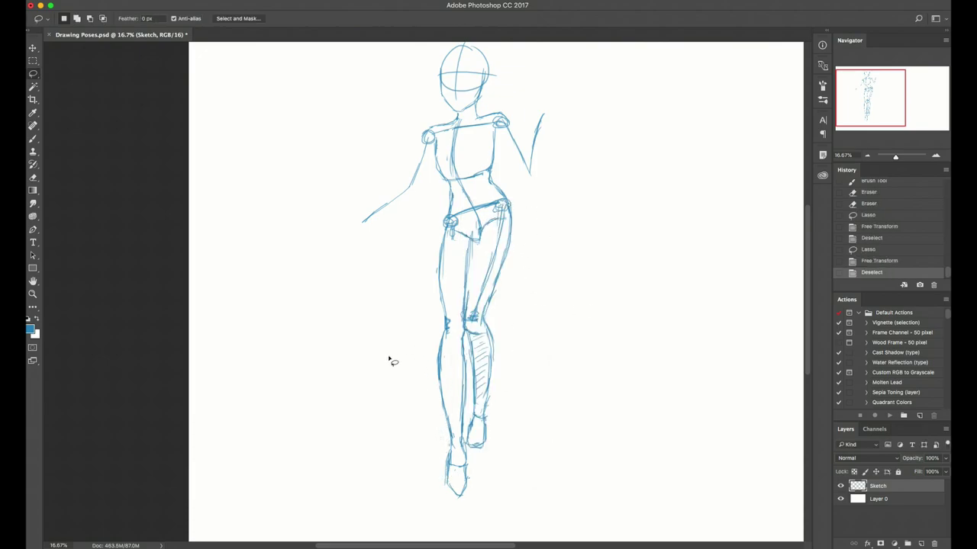
- Lasso the pelvis and both legs together and rotate them slightly around the left hip joint
mouse_move(568, 361)
left_mouse_down()
mouse_move(527, 201)
mouse_move(458, 217)
mouse_move(433, 241)
left_mouse_up()
key("ctrl+t")
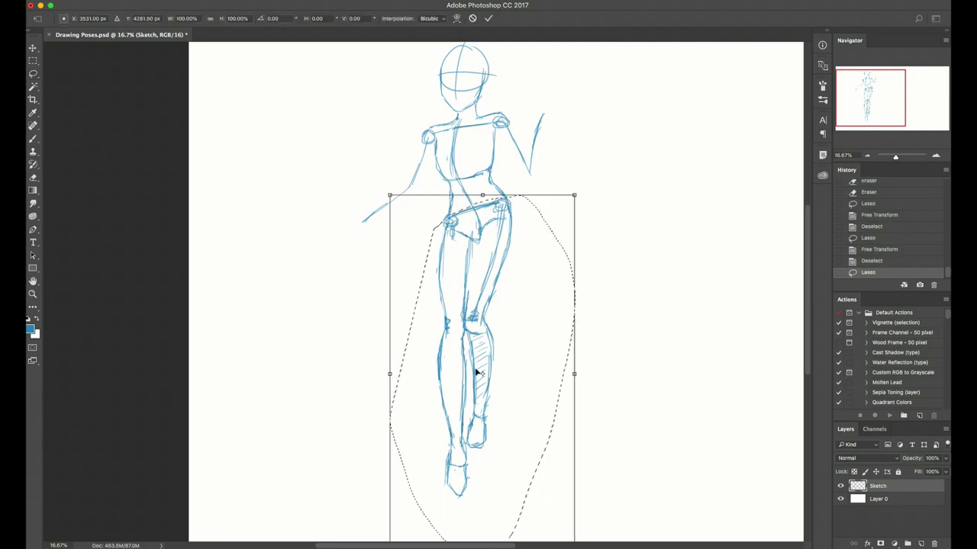
left_click_drag(481, 374, 451, 221)
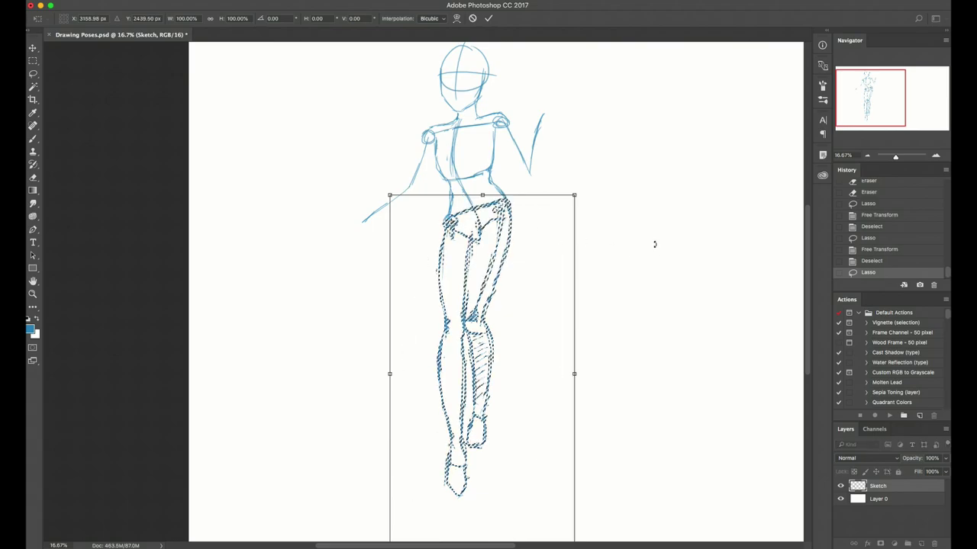
left_click_drag(654, 244, 652, 231)
key("Return")
key("ctrl+d")
- Draw the underside of the right upper arm, and outline the left arm with a simple block for its hand
key("b")
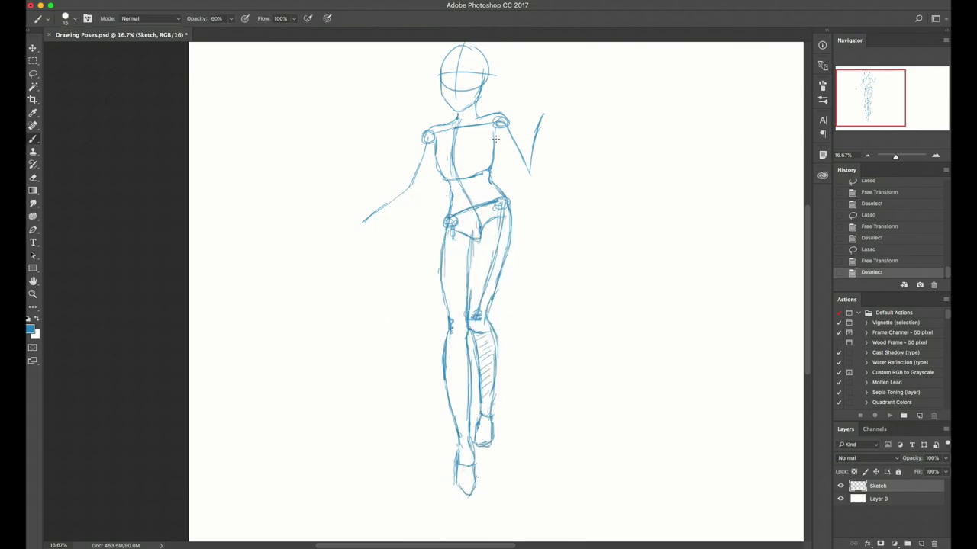
left_click_drag(496, 137, 527, 182)
mouse_move(438, 167)
left_mouse_down()
mouse_move(374, 215)
mouse_move(405, 198)
mouse_move(395, 215)
mouse_move(409, 200)
mouse_move(344, 222)
mouse_move(352, 242)
left_mouse_up()
key("e")
key("b")
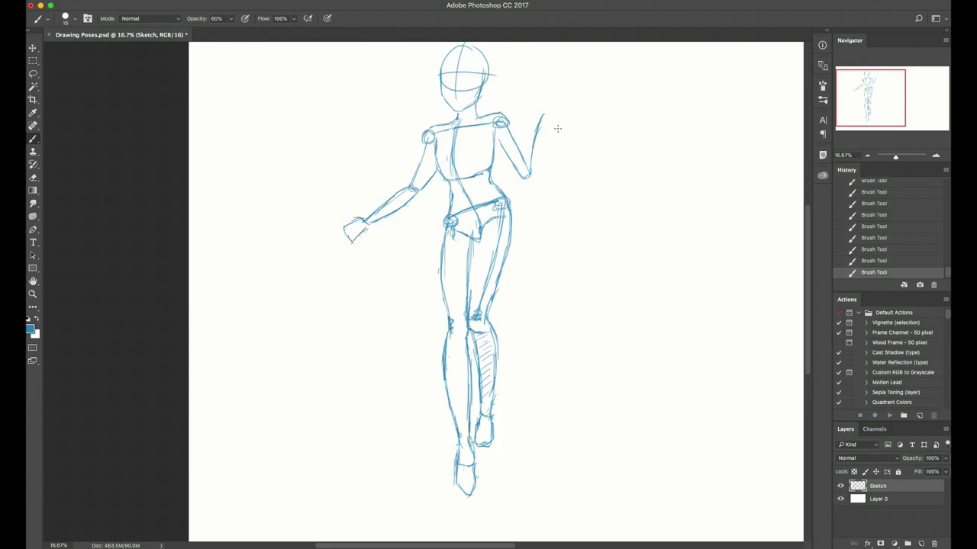
- Complete the right arm's contours from shoulder to wrist and add a block shape for its raised hand
mouse_move(508, 120)
left_mouse_down()
mouse_move(530, 179)
mouse_move(528, 154)
mouse_move(523, 165)
mouse_move(545, 112)
left_mouse_up()
key("e")
key("b")
left_click_drag(543, 114, 558, 104)
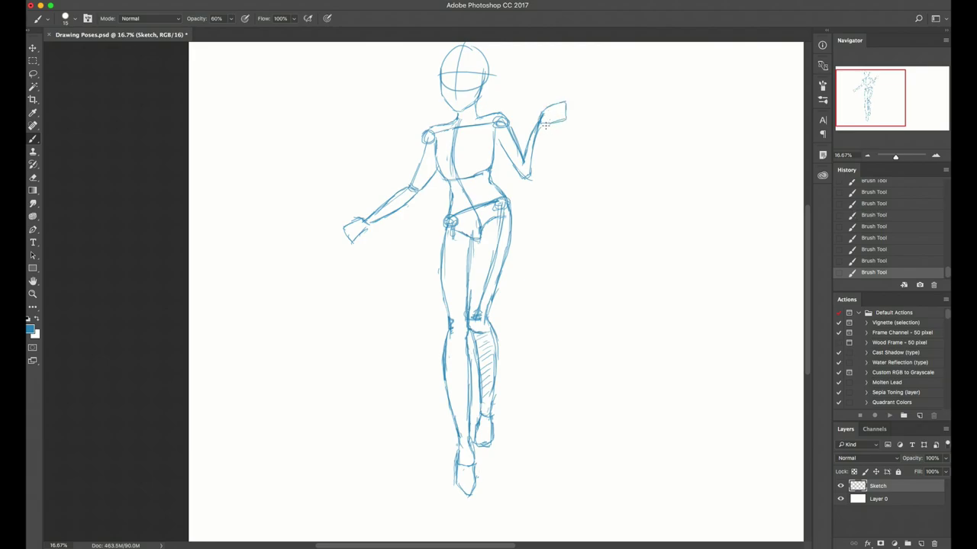
- Clean up the right forearm and add the thumb and fingers to both hands
key("e")
left_click_drag(540, 130, 531, 168)
key("b")
left_click_drag(540, 114, 549, 96)
left_click_drag(544, 110, 554, 106)
left_click_drag(548, 118, 568, 102)
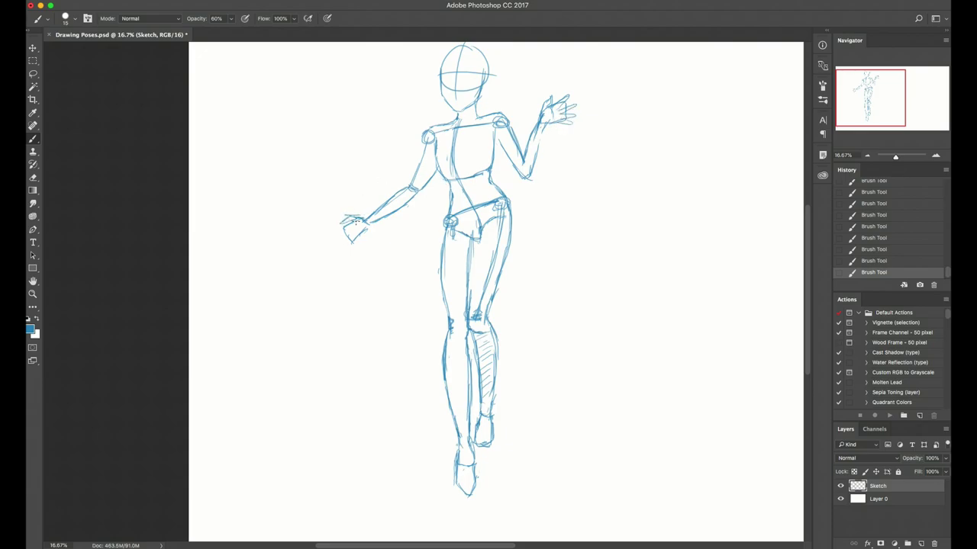
left_click_drag(335, 239, 351, 232)
- Lasso the head, scale it down to about 96%, and tilt it about 6° clockwise
key("l")
mouse_move(430, 70)
left_mouse_down()
mouse_move(457, 122)
mouse_move(485, 107)
mouse_move(429, 70)
mouse_move(426, 51)
mouse_move(465, 68)
left_mouse_up()
key("ctrl+t")
scroll(457, 76, "up", 2)
left_click_drag(553, 68, 558, 76)
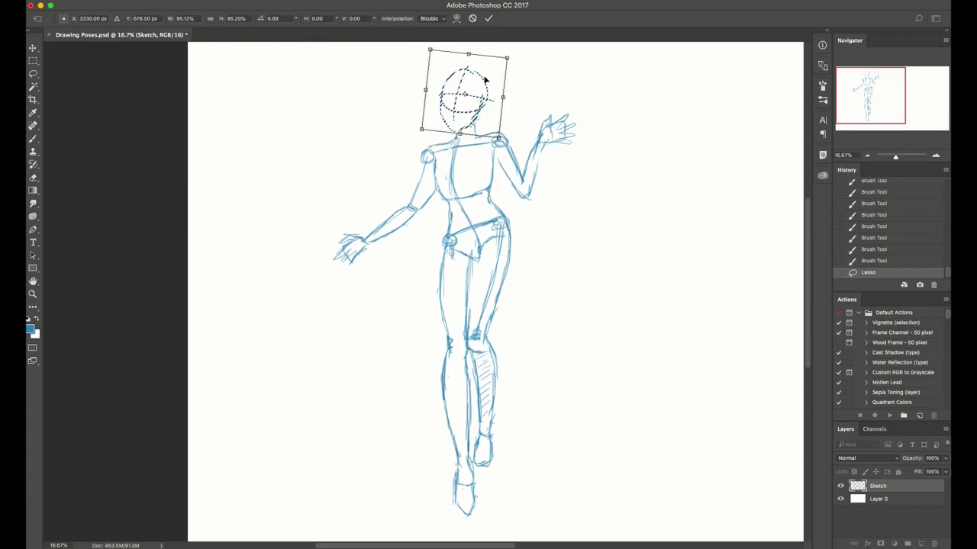
key("Return")
key("ctrl+d")
- Rotate the whole figure about 4° counterclockwise with Free Transform
key("ctrl+t")
left_click_drag(664, 90, 660, 80)
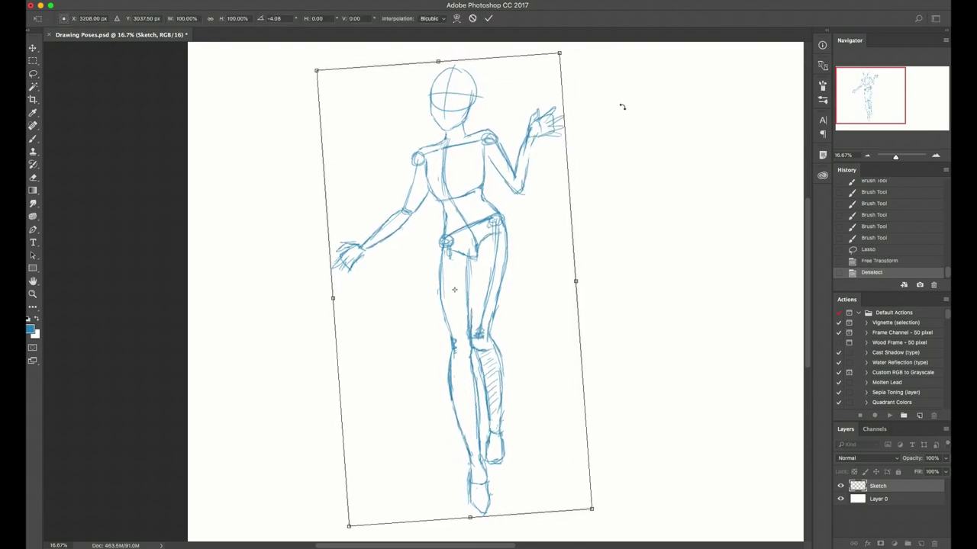
key("Return")
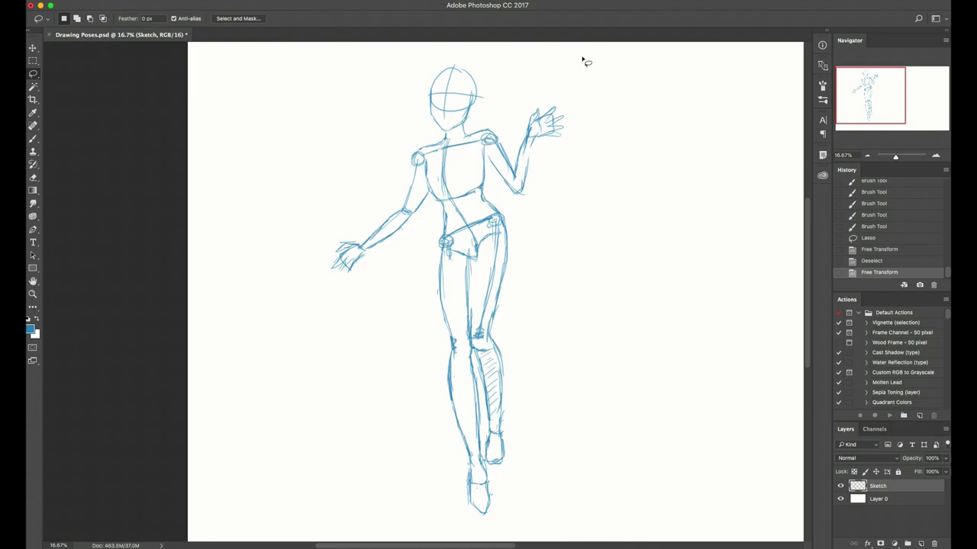
- Move the whole figure toward the left edge of the canvas to free space beside it
key("super+minus")
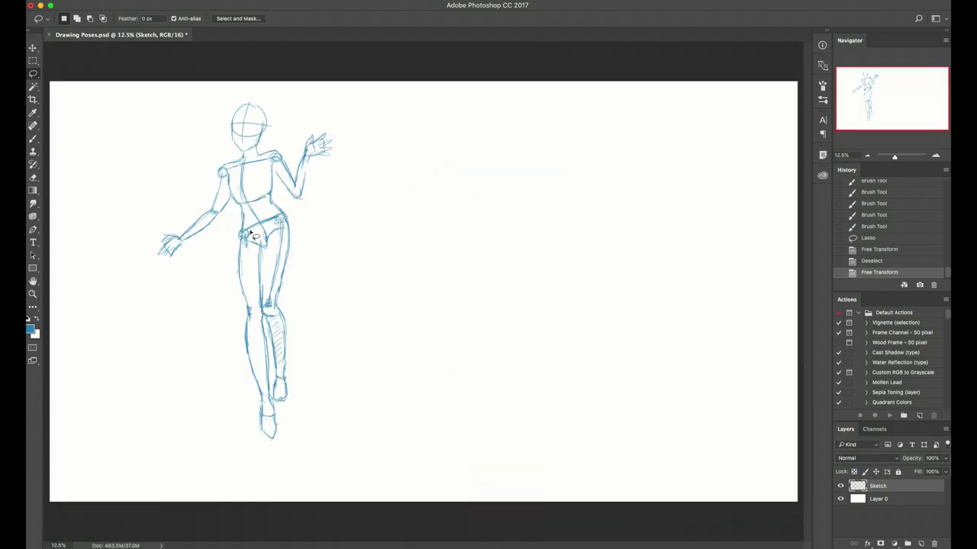
key("super+t")
left_click_drag(277, 240, 197, 243)
key("Return")
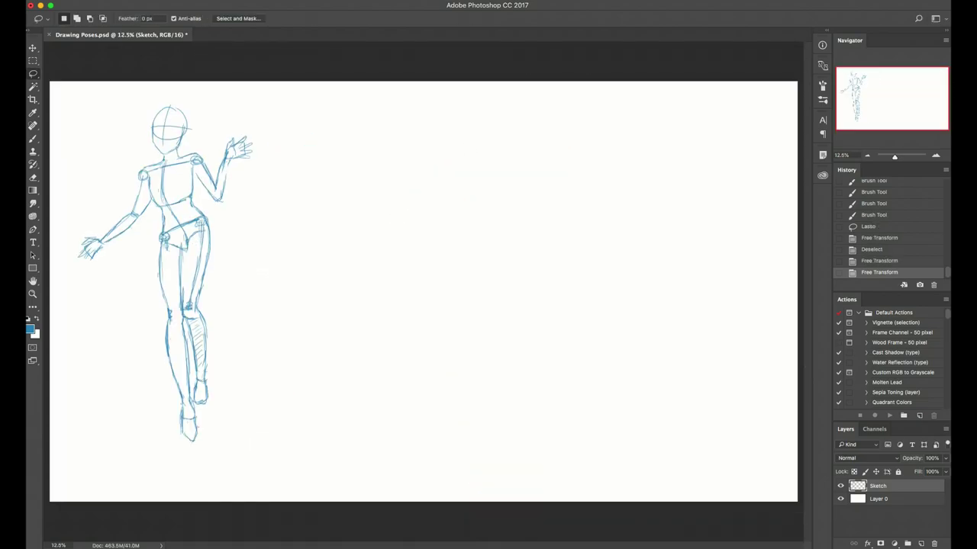
- Sketch the head of a second figure beside the standing one, with a tilted skull circle, face guidelines and a jaw
key("b")
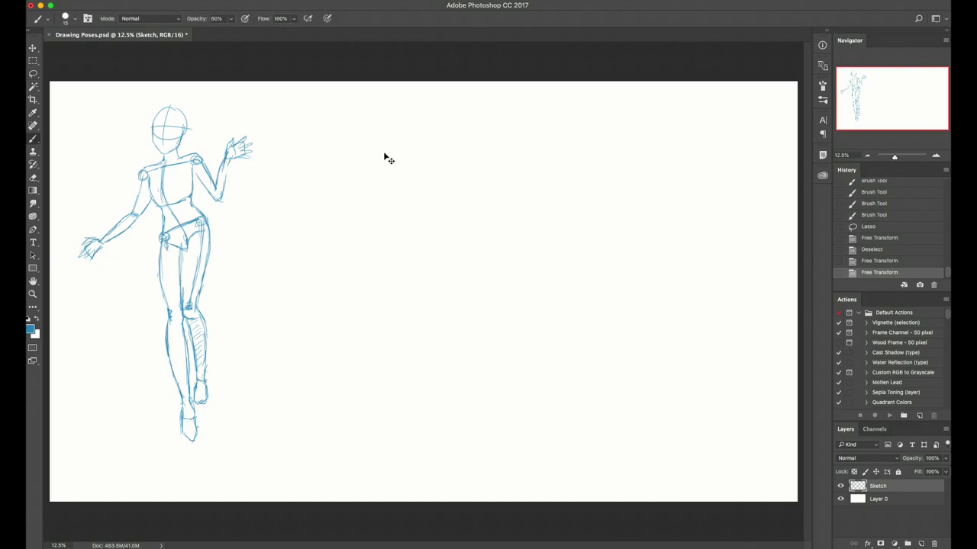
key("super+plus")
key("super+plus")
left_click_drag(373, 206, 444, 296)
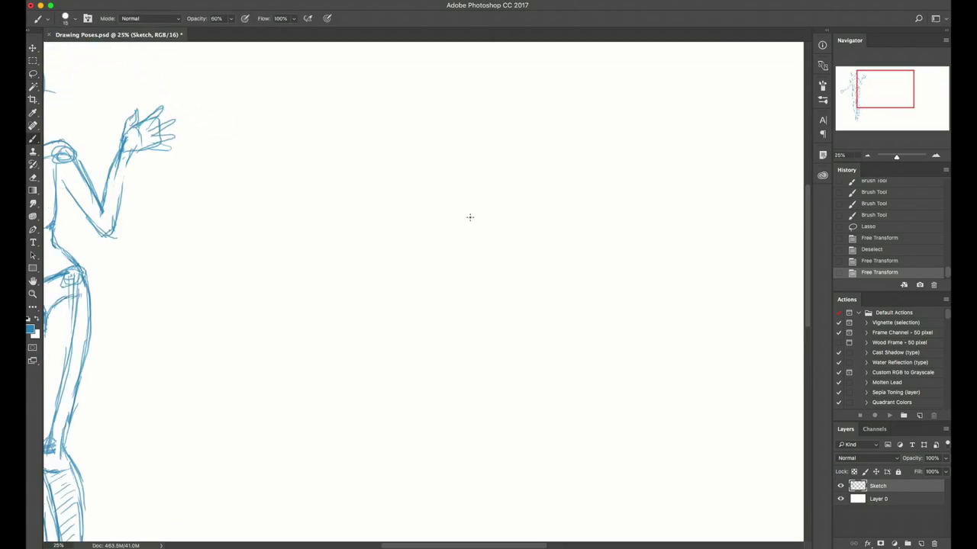
scroll(430, 142, "up", 3)
scroll(430, 142, "left", 1)
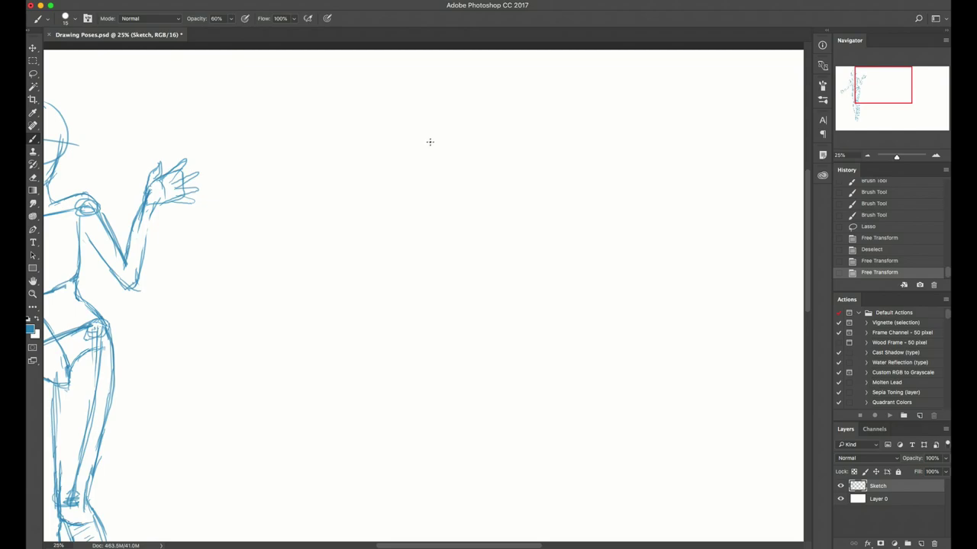
mouse_move(407, 134)
left_mouse_down()
mouse_move(430, 119)
mouse_move(437, 173)
mouse_move(424, 154)
mouse_move(443, 147)
mouse_move(423, 179)
mouse_move(440, 183)
left_mouse_up()
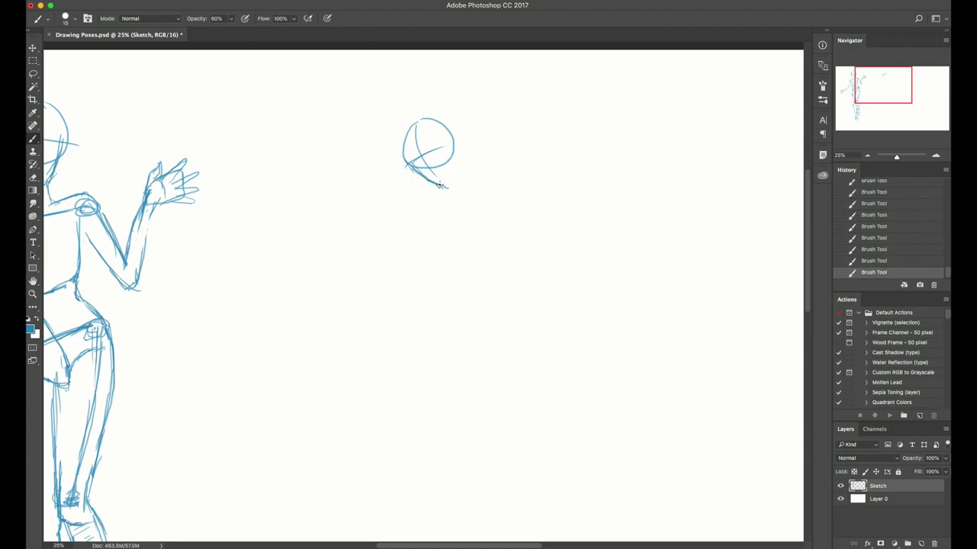
mouse_move(451, 137)
left_mouse_down()
mouse_move(459, 166)
mouse_move(448, 187)
mouse_move(371, 198)
mouse_move(431, 184)
left_mouse_up()
key("super+z")
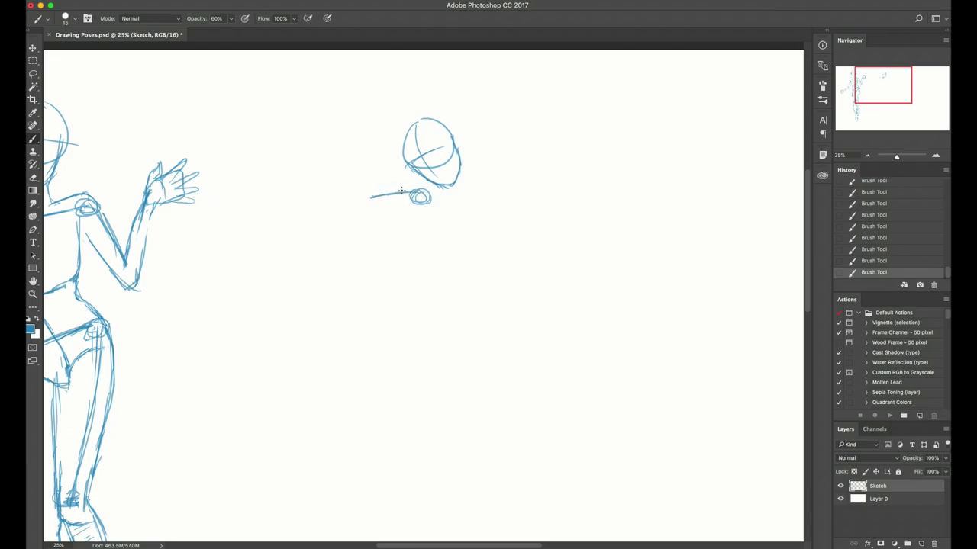
left_click_drag(375, 195, 454, 186)
left_click(878, 262)
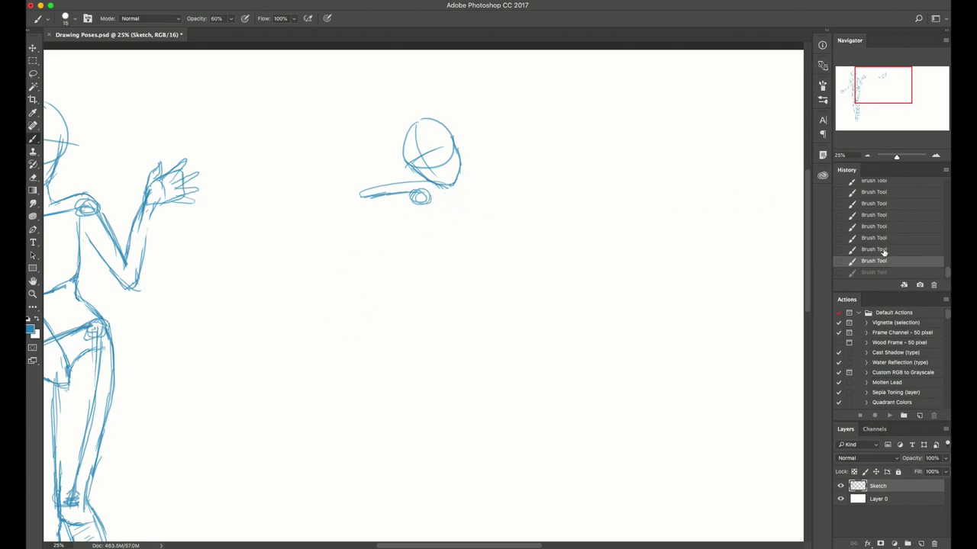
left_click(883, 250)
left_click(883, 218)
- Redraw the second figure's shoulder line below the chin with a circle joint at each end
key("e")
mouse_move(431, 201)
left_mouse_down()
mouse_move(403, 194)
mouse_move(412, 205)
mouse_move(501, 184)
mouse_move(484, 180)
mouse_move(499, 188)
left_mouse_up()
key("b")
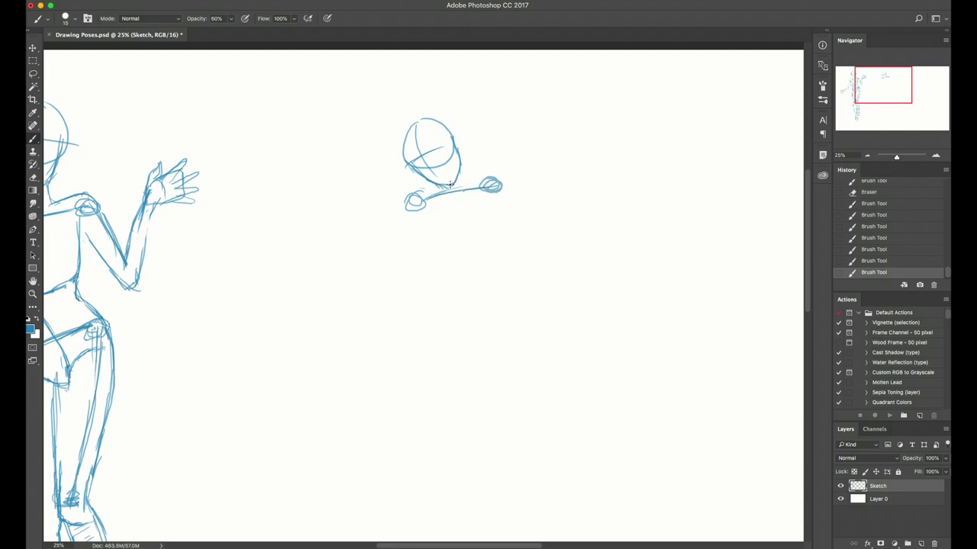
- Sketch the curved spine line and rough chair back and seat guides, redrawing the seat line lower
left_click_drag(457, 190, 477, 214)
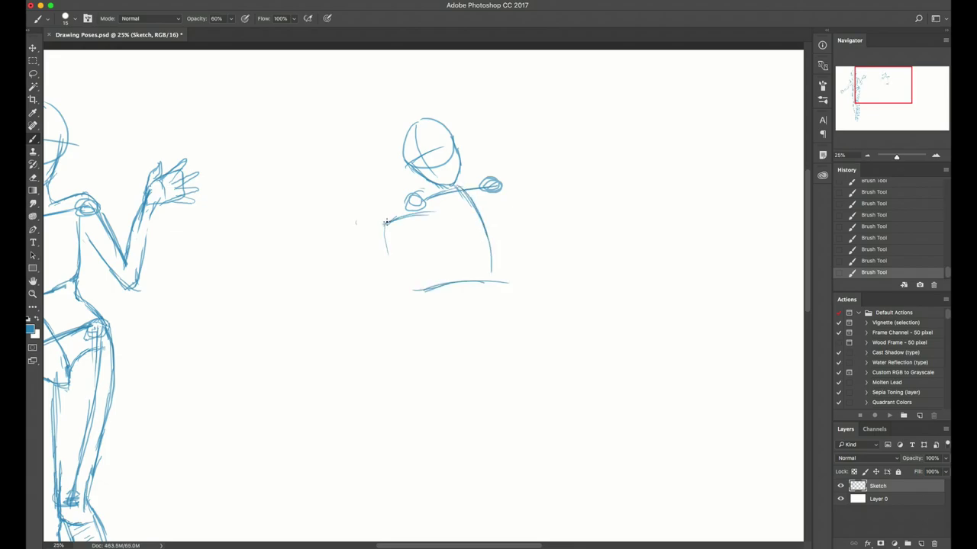
left_click_drag(411, 300, 452, 288)
key("e")
mouse_move(527, 286)
left_mouse_down()
mouse_move(414, 290)
mouse_move(481, 303)
left_mouse_up()
key("b")
left_click_drag(417, 314, 479, 304)
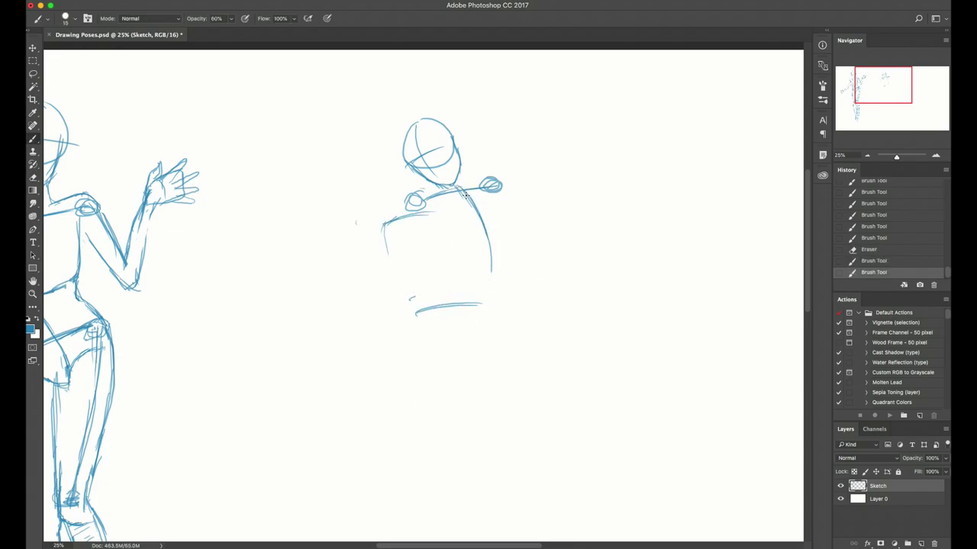
- Reinforce the curved spine from the neck and extend it down to the seat line
mouse_move(451, 200)
left_mouse_down()
mouse_move(471, 241)
mouse_move(471, 276)
mouse_move(449, 203)
left_mouse_up()
key("super+z")
left_click_drag(468, 196, 486, 235)
left_click_drag(486, 232, 489, 272)
mouse_move(489, 247)
left_mouse_down()
mouse_move(489, 297)
mouse_move(486, 289)
mouse_move(499, 320)
mouse_move(520, 288)
left_mouse_up()
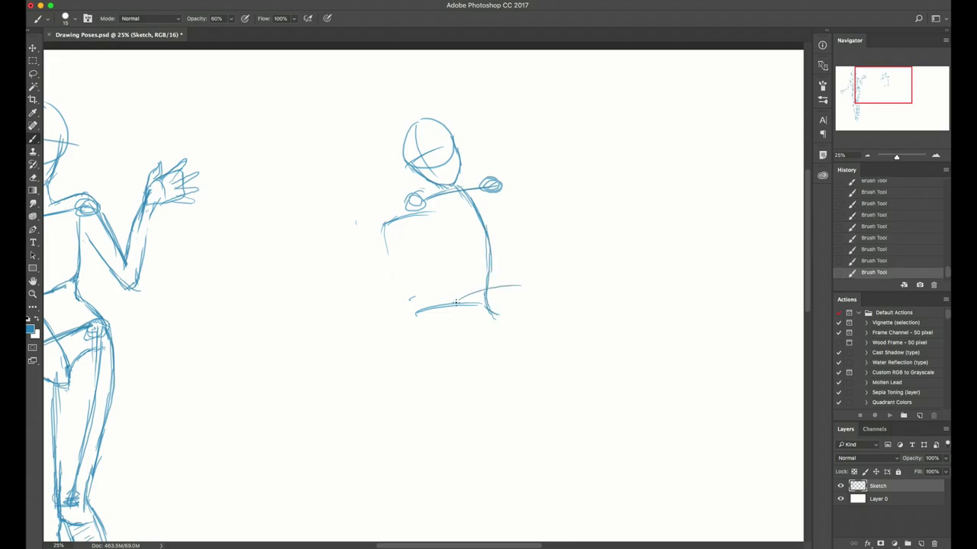
- Sketch the tilted pelvis of the seated figure at the base of the spine
left_click_drag(458, 302, 515, 279)
mouse_move(468, 308)
left_mouse_down()
mouse_move(509, 332)
mouse_move(499, 325)
mouse_move(514, 298)
mouse_move(496, 329)
mouse_move(518, 301)
mouse_move(497, 309)
mouse_move(520, 287)
left_mouse_up()
mouse_move(520, 289)
left_mouse_down()
mouse_move(494, 316)
mouse_move(524, 289)
mouse_move(507, 296)
mouse_move(527, 293)
mouse_move(494, 304)
mouse_move(513, 283)
mouse_move(481, 312)
mouse_move(514, 296)
left_mouse_up()
key("super+z")
key("e")
key("b")
- Sketch the near leg's gesture with a nearly horizontal thigh, a knee joint, a lowered shin and a small foot
mouse_move(511, 294)
left_mouse_down()
mouse_move(513, 303)
mouse_move(523, 297)
mouse_move(484, 302)
mouse_move(607, 323)
left_mouse_up()
mouse_move(600, 323)
left_mouse_down()
mouse_move(610, 327)
mouse_move(597, 324)
mouse_move(612, 409)
left_mouse_up()
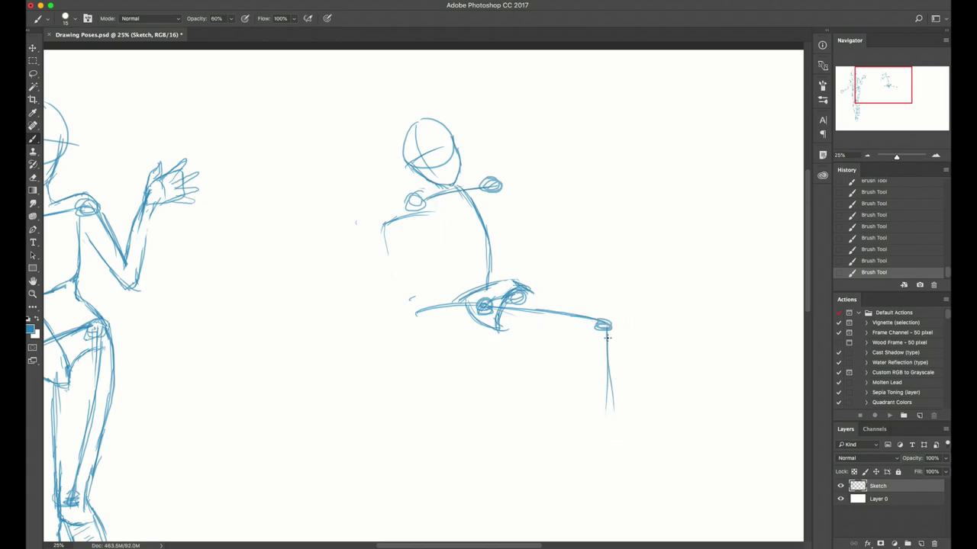
left_click_drag(607, 337, 625, 443)
mouse_move(613, 374)
left_mouse_down()
mouse_move(633, 463)
mouse_move(647, 476)
mouse_move(636, 478)
left_mouse_up()
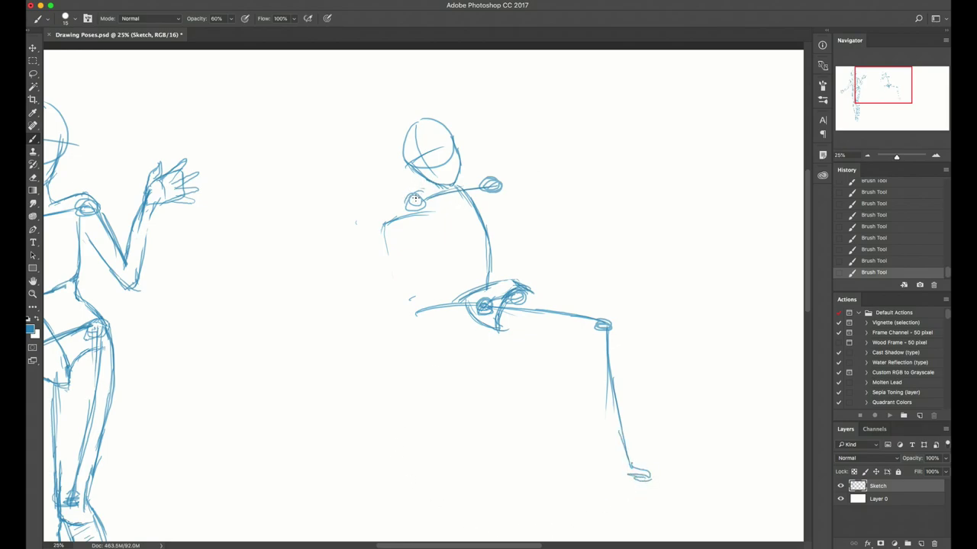
- Sketch the far leg bent with its knee raised, repositioning its hip joint and placing the foot by the near knee
mouse_move(502, 298)
left_mouse_down()
mouse_move(511, 288)
mouse_move(503, 295)
left_mouse_up()
left_click_drag(528, 264, 506, 293)
mouse_move(549, 221)
left_mouse_down()
mouse_move(525, 262)
mouse_move(547, 225)
left_mouse_up()
key("e")
key("b")
left_click_drag(507, 293, 534, 237)
left_click_drag(511, 284, 535, 227)
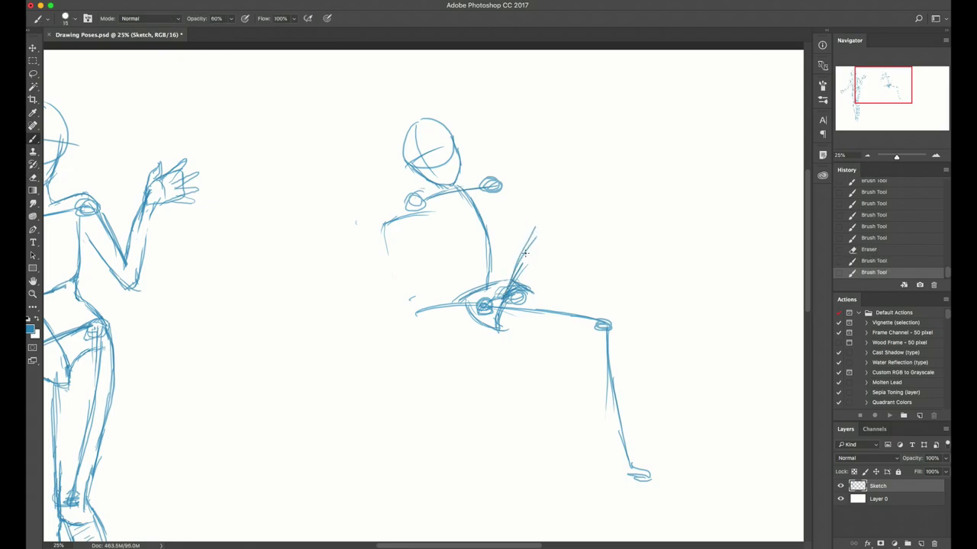
mouse_move(522, 264)
left_mouse_down()
mouse_move(555, 197)
mouse_move(542, 220)
left_mouse_up()
key("e")
key("b")
left_click_drag(510, 291, 555, 213)
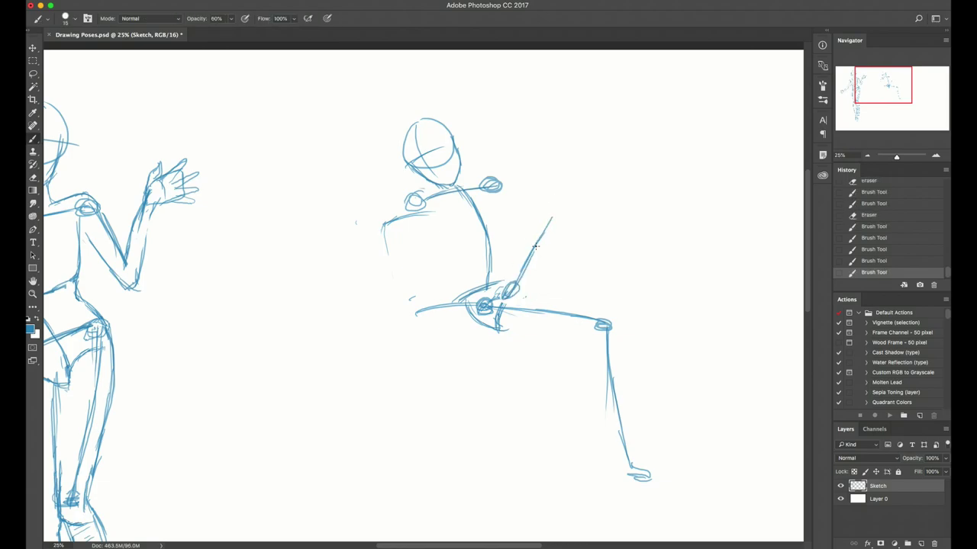
left_click_drag(536, 246, 565, 213)
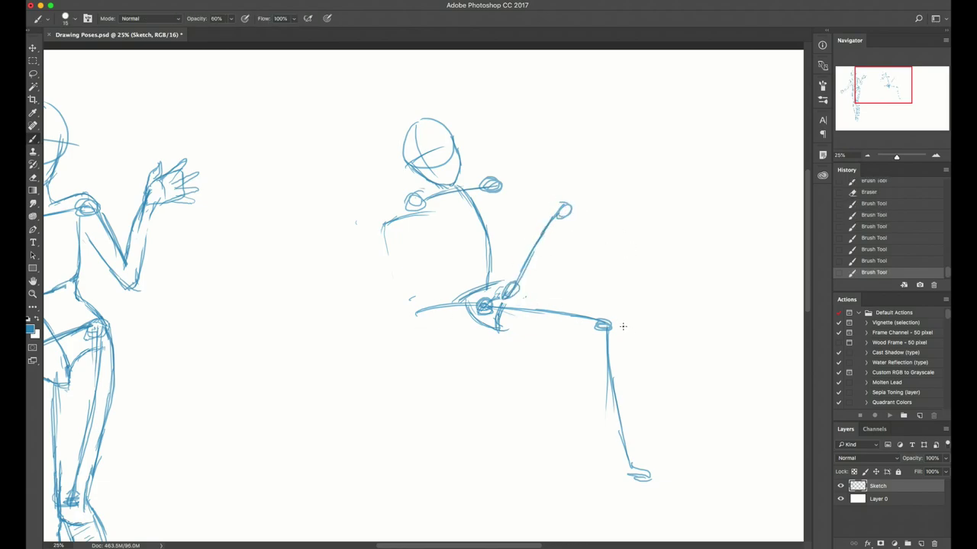
left_click_drag(566, 204, 578, 257)
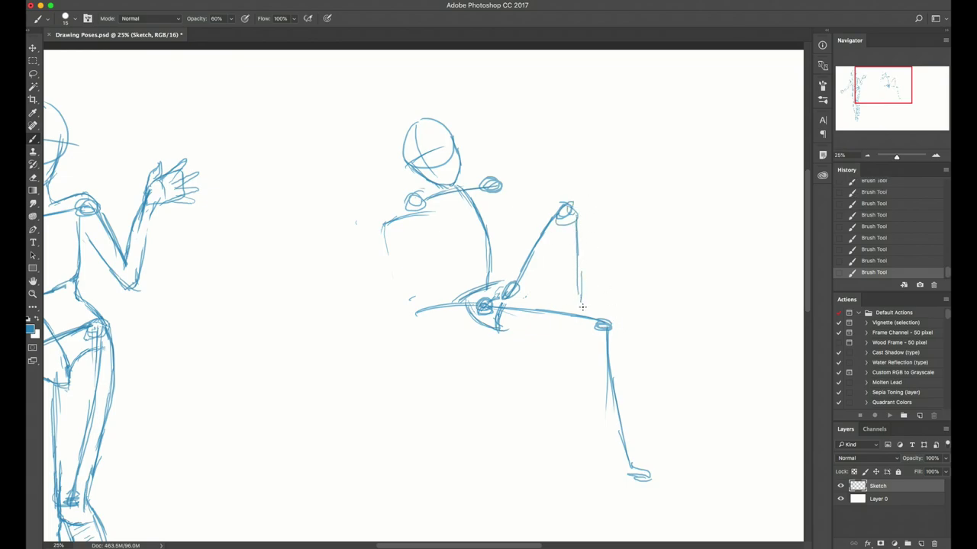
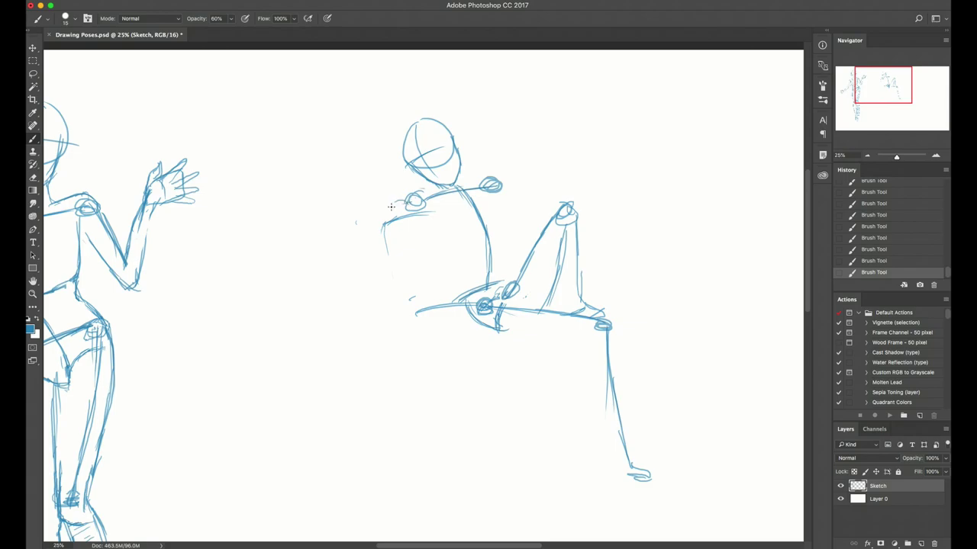
- Sketch the arm draped over the chair back and redraw the opposite shoulder joint slightly lower with a neck curve
mouse_move(409, 202)
left_mouse_down()
mouse_move(337, 222)
mouse_move(419, 221)
mouse_move(385, 211)
mouse_move(427, 222)
left_mouse_up()
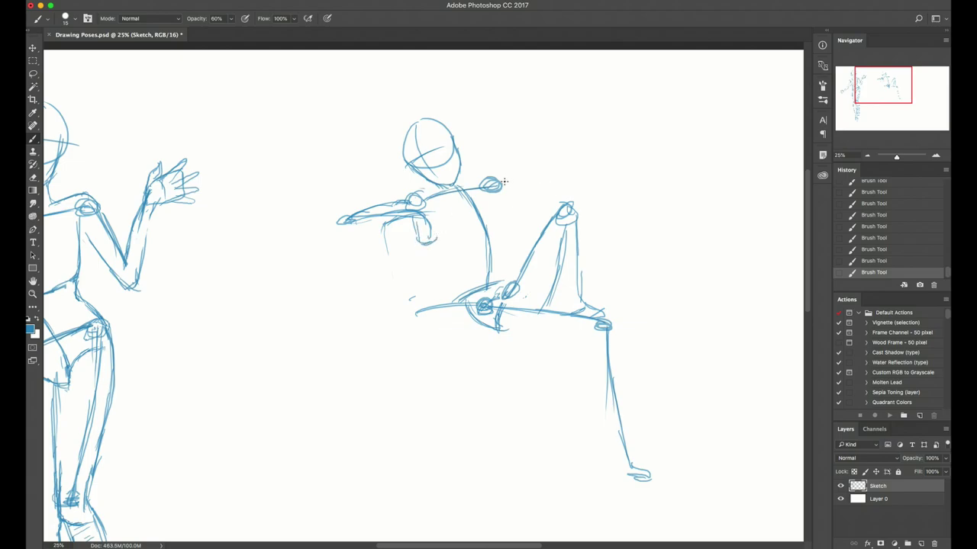
key("e")
mouse_move(492, 180)
left_mouse_down()
mouse_move(500, 187)
mouse_move(469, 187)
left_mouse_up()
key("b")
mouse_move(460, 178)
left_mouse_down()
mouse_move(503, 187)
mouse_move(489, 189)
left_mouse_up()
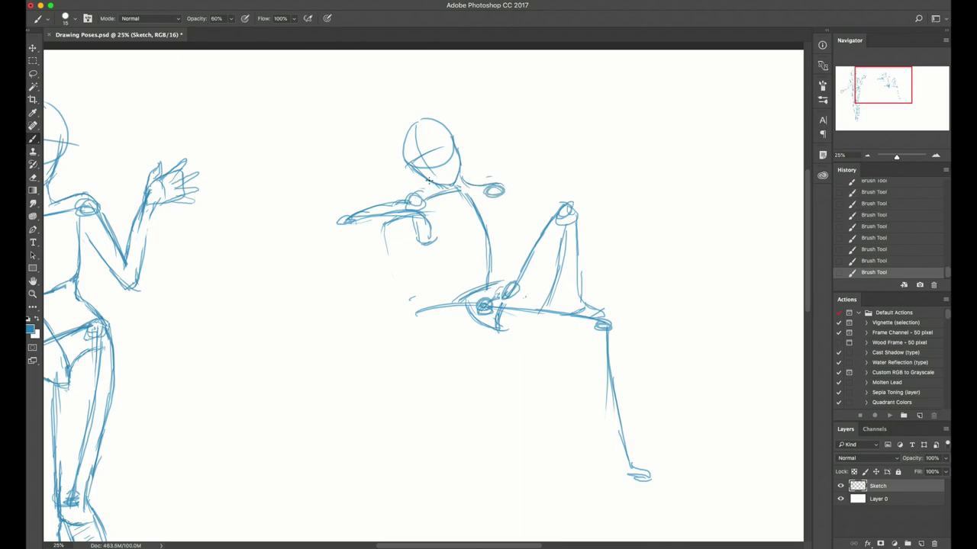
- Sketch the far upper arm down to the elbow and outline the ribcage with its lower edge
left_click_drag(504, 195, 517, 248)
left_click_drag(432, 200, 451, 238)
mouse_move(432, 206)
left_mouse_down()
mouse_move(458, 244)
mouse_move(502, 233)
left_mouse_up()
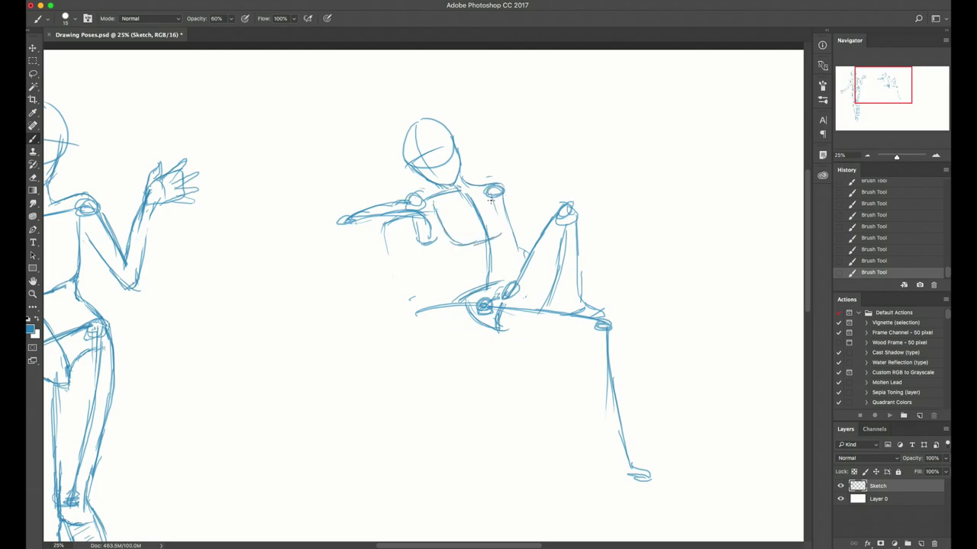
left_click_drag(492, 200, 497, 239)
mouse_move(429, 205)
left_mouse_down()
mouse_move(466, 262)
mouse_move(469, 253)
mouse_move(467, 289)
left_mouse_up()
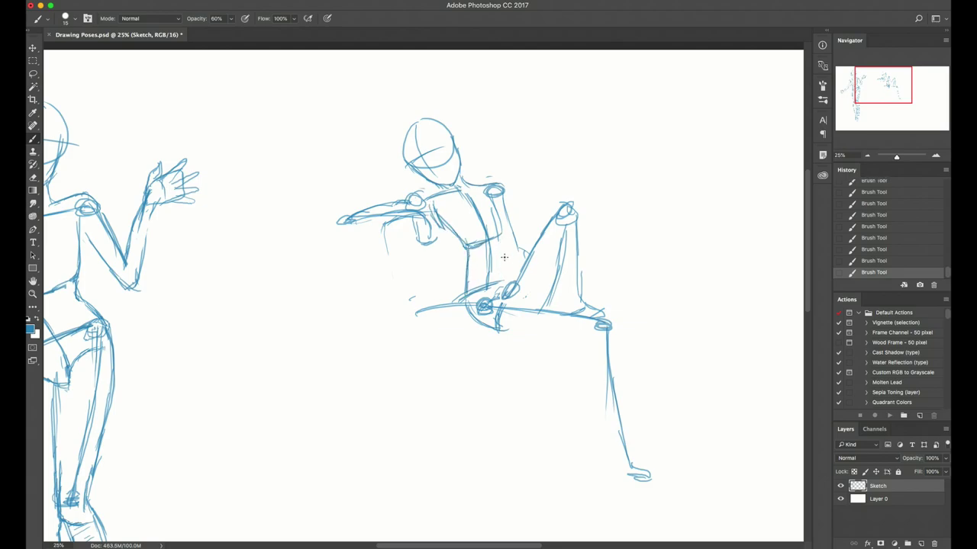
- Draw the waist contours between ribcage and hips, erasing stray torso lines
left_click_drag(490, 244, 489, 282)
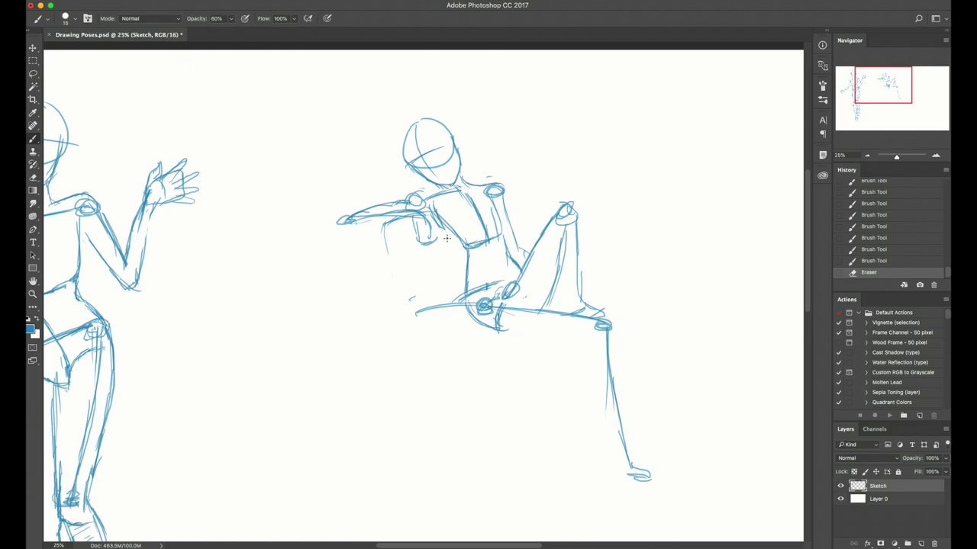
mouse_move(434, 214)
left_mouse_down()
mouse_move(461, 251)
mouse_move(477, 251)
mouse_move(460, 222)
mouse_move(476, 247)
mouse_move(464, 284)
mouse_move(465, 248)
mouse_move(462, 297)
left_mouse_up()
key("e")
key("b")
left_click_drag(461, 306, 463, 256)
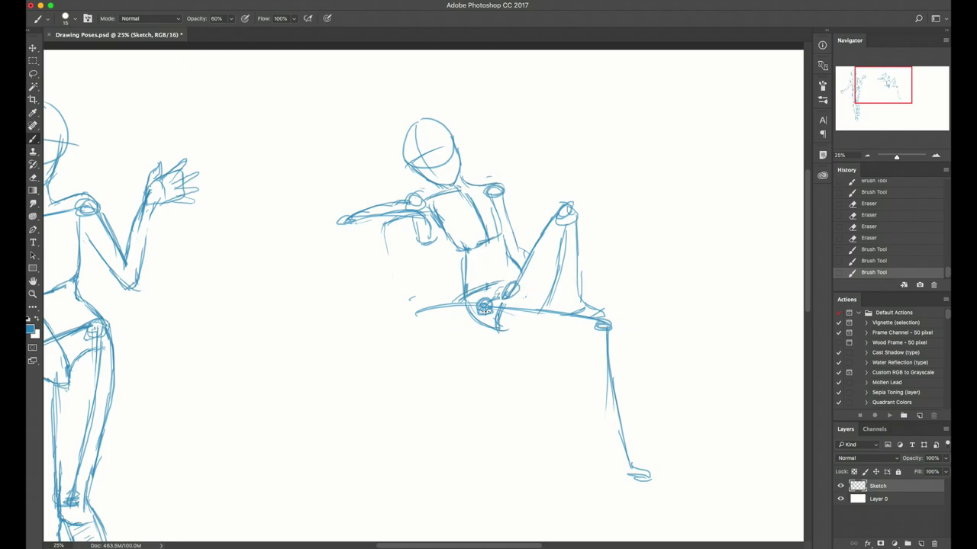
- Erase the pelvis and hip construction lines and draw the near thigh's upper contour down to a reshaped knee
key("e")
mouse_move(499, 284)
left_mouse_down()
mouse_move(559, 303)
mouse_move(511, 297)
mouse_move(495, 325)
mouse_move(538, 325)
mouse_move(475, 309)
mouse_move(481, 280)
mouse_move(545, 290)
left_mouse_up()
key("b")
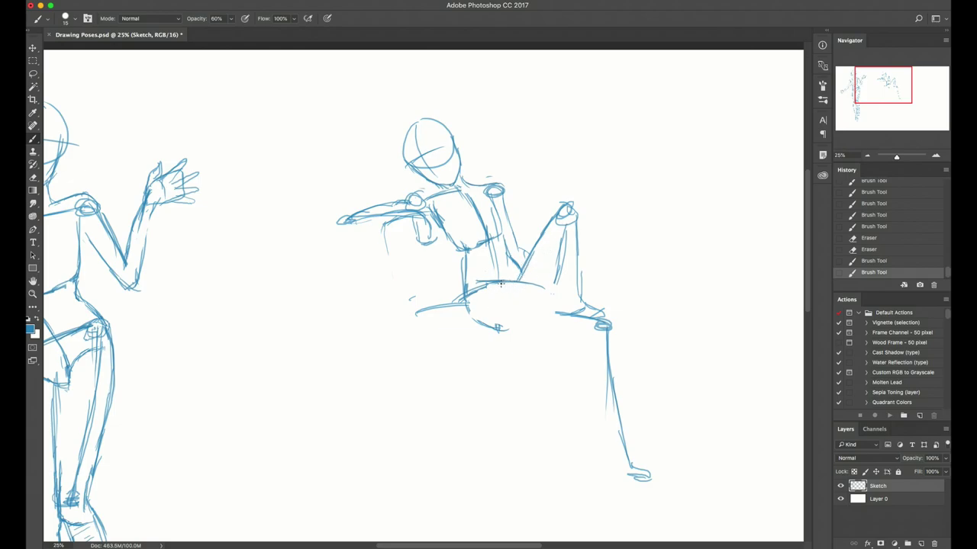
key("e")
mouse_move(488, 287)
left_mouse_down()
mouse_move(454, 291)
mouse_move(458, 302)
mouse_move(537, 287)
mouse_move(610, 327)
left_mouse_up()
key("b")
left_click_drag(608, 323, 597, 336)
key("e")
left_click_drag(554, 310, 591, 322)
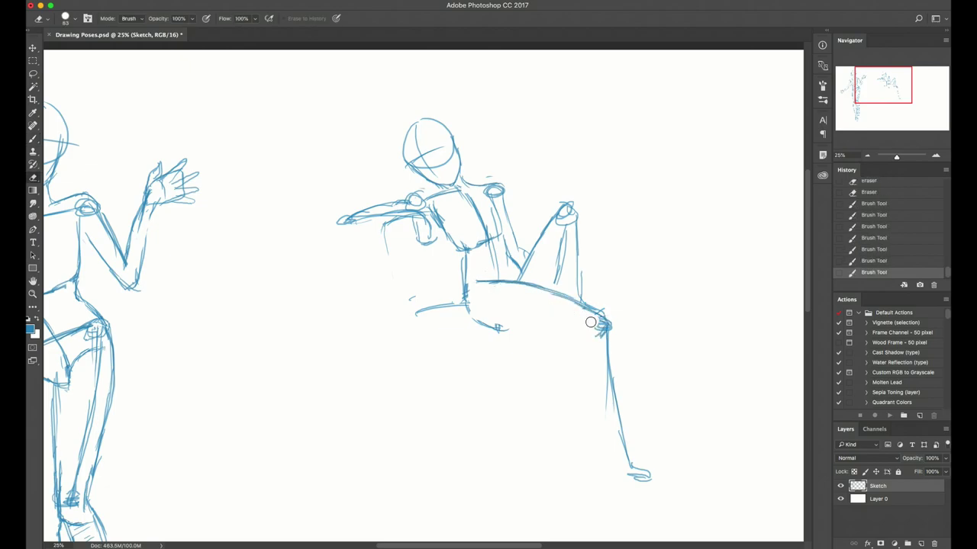
- Draw the near leg's thigh underside, calf and pointed foot, erasing the rough foot lines
key("b")
mouse_move(494, 327)
left_mouse_down()
mouse_move(583, 332)
mouse_move(593, 396)
left_mouse_up()
left_click_drag(579, 336, 615, 445)
mouse_move(587, 368)
left_mouse_down()
mouse_move(613, 441)
mouse_move(649, 481)
mouse_move(627, 463)
left_mouse_up()
key("e")
left_click_drag(626, 462, 614, 435)
key("b")
left_click_drag(598, 407, 610, 457)
mouse_move(610, 442)
left_mouse_down()
mouse_move(611, 462)
mouse_move(655, 493)
mouse_move(641, 467)
mouse_move(643, 500)
left_mouse_up()
key("e")
key("b")
mouse_move(578, 227)
left_mouse_down()
mouse_move(580, 270)
mouse_move(520, 283)
mouse_move(527, 277)
left_mouse_up()
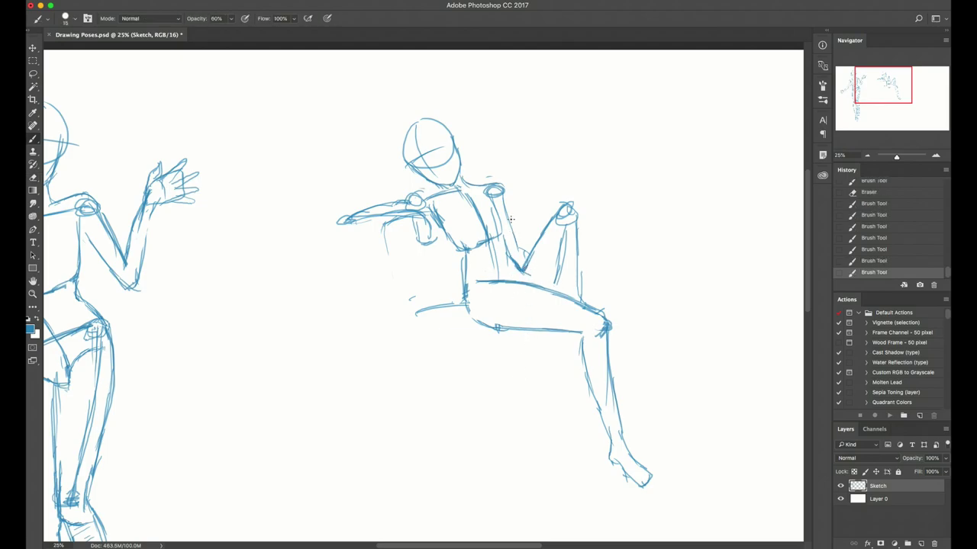
- Clean up the ribcage side and redraw the torso contour through the waist to the hip
key("e")
mouse_move(445, 224)
left_mouse_down()
mouse_move(437, 205)
mouse_move(463, 248)
left_mouse_up()
key("b")
left_click_drag(424, 213, 460, 250)
mouse_move(426, 223)
left_mouse_down()
mouse_move(468, 256)
mouse_move(451, 244)
mouse_move(458, 255)
left_mouse_up()
key("e")
key("b")
left_click_drag(465, 291, 465, 303)
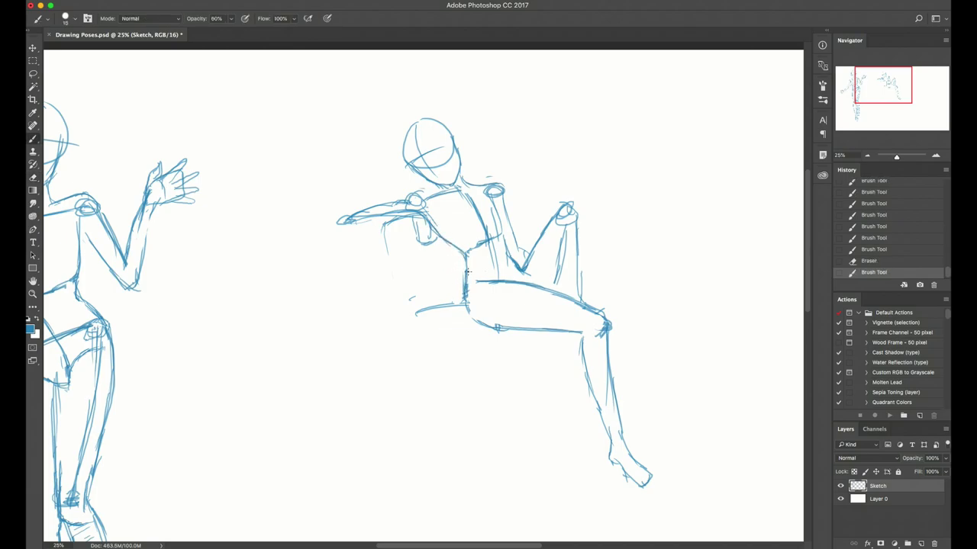
left_click_drag(466, 257, 465, 284)
left_click_drag(466, 264, 473, 328)
left_click_drag(466, 291, 468, 315)
- Erase the draped arm's rough end and redraw it as a tapered elbow resting on the chair back
key("e")
mouse_move(380, 214)
left_mouse_down()
mouse_move(353, 219)
mouse_move(371, 218)
left_mouse_up()
key("b")
left_click_drag(398, 205, 349, 234)
mouse_move(349, 233)
left_mouse_down()
mouse_move(412, 213)
mouse_move(393, 223)
left_mouse_up()
key("e")
key("b")
- Sketch the chair's curved back, the seat under the figure and two legs
mouse_move(426, 207)
left_mouse_down()
mouse_move(381, 227)
mouse_move(410, 221)
mouse_move(391, 249)
mouse_move(387, 232)
mouse_move(402, 229)
mouse_move(370, 281)
left_mouse_up()
left_click_drag(385, 232, 386, 312)
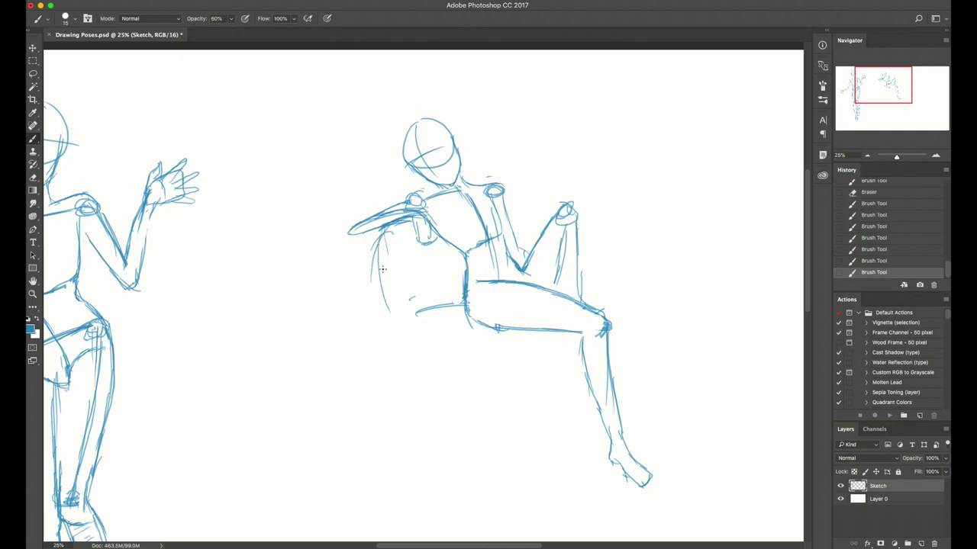
mouse_move(380, 267)
left_mouse_down()
mouse_move(441, 341)
mouse_move(397, 339)
mouse_move(396, 321)
mouse_move(496, 341)
mouse_move(454, 334)
mouse_move(529, 341)
left_mouse_up()
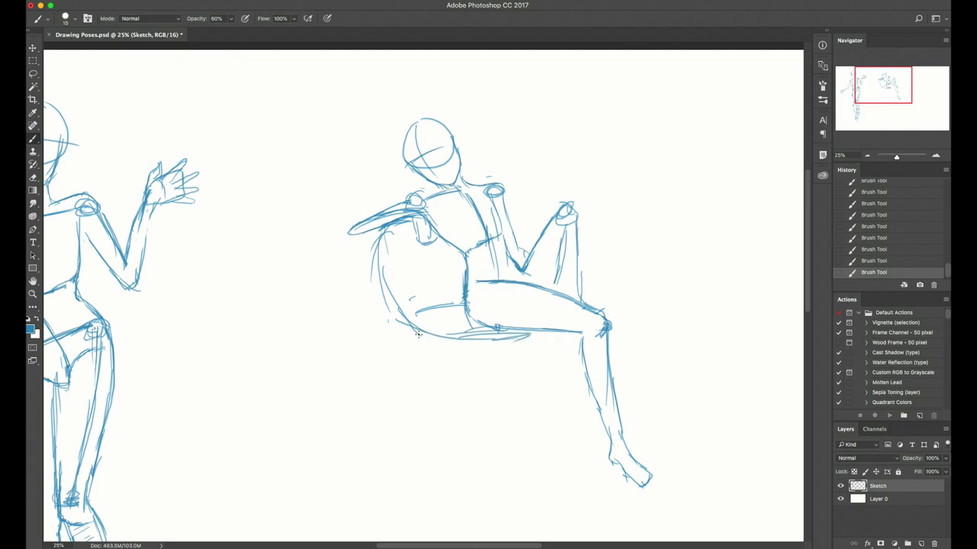
mouse_move(418, 333)
left_mouse_down()
mouse_move(407, 423)
mouse_move(423, 449)
left_mouse_up()
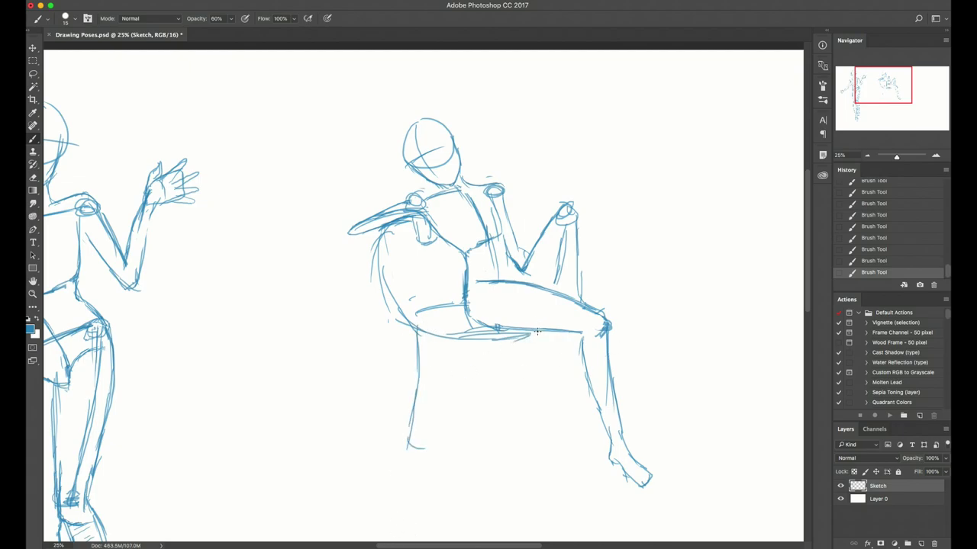
left_click_drag(540, 328, 543, 430)
- Outline the raised knee and redraw the back of its calf, removing the knee joint circle
left_click_drag(576, 205, 584, 275)
left_click_drag(578, 213, 584, 301)
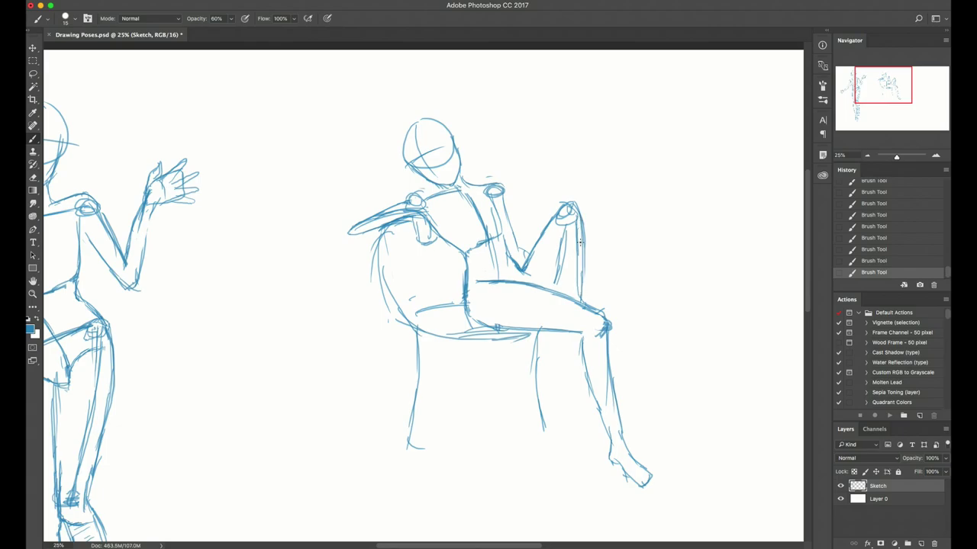
key("e")
mouse_move(580, 238)
left_mouse_down()
mouse_move(560, 260)
mouse_move(566, 219)
mouse_move(565, 272)
left_mouse_up()
key("b")
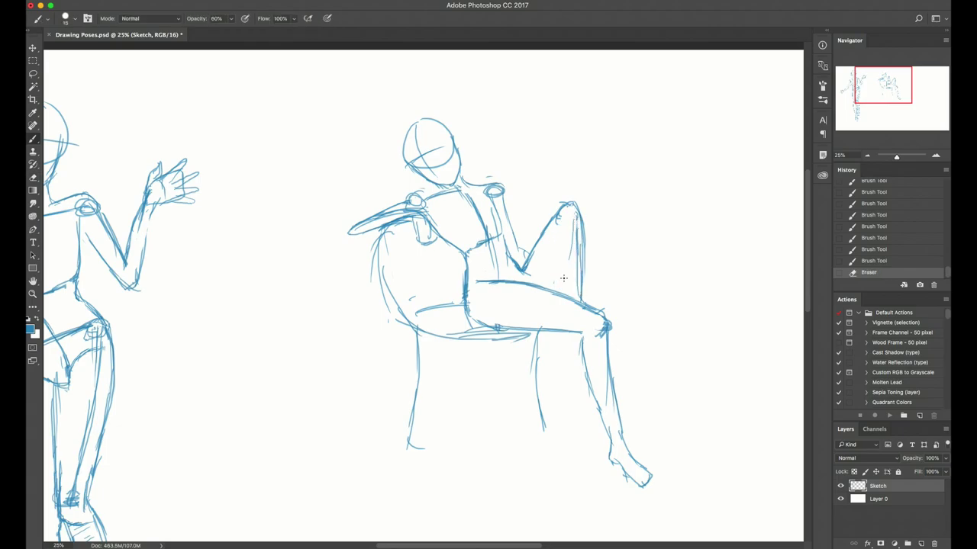
key("super+z")
left_click_drag(575, 220, 559, 288)
left_click_drag(573, 235, 560, 289)
- Erase the raised leg's old shin line and redraw the shin farther out, ending in a foot behind the near knee
key("e")
mouse_move(582, 298)
left_mouse_down()
mouse_move(584, 237)
mouse_move(582, 294)
mouse_move(587, 268)
left_mouse_up()
left_click_drag(577, 216, 582, 239)
key("b")
mouse_move(563, 204)
left_mouse_down()
mouse_move(580, 204)
mouse_move(586, 220)
mouse_move(588, 271)
left_mouse_up()
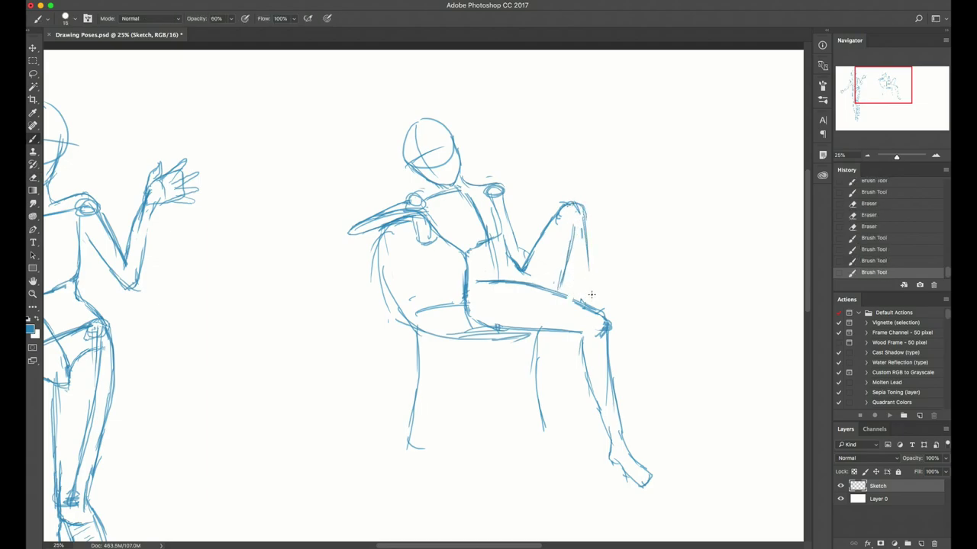
left_click_drag(584, 236, 591, 289)
left_click_drag(588, 273, 602, 304)
left_click_drag(595, 296, 609, 307)
- Extend and reinforce the chair seat's lower edge beneath the near thigh
left_click_drag(527, 342, 582, 334)
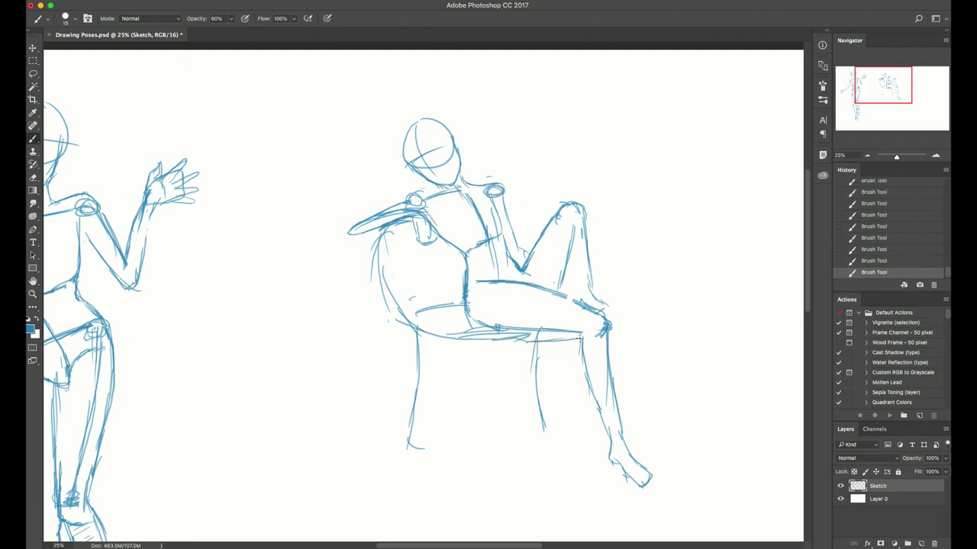
mouse_move(483, 342)
left_mouse_down()
mouse_move(577, 336)
mouse_move(545, 335)
left_mouse_up()
key("super+minus")
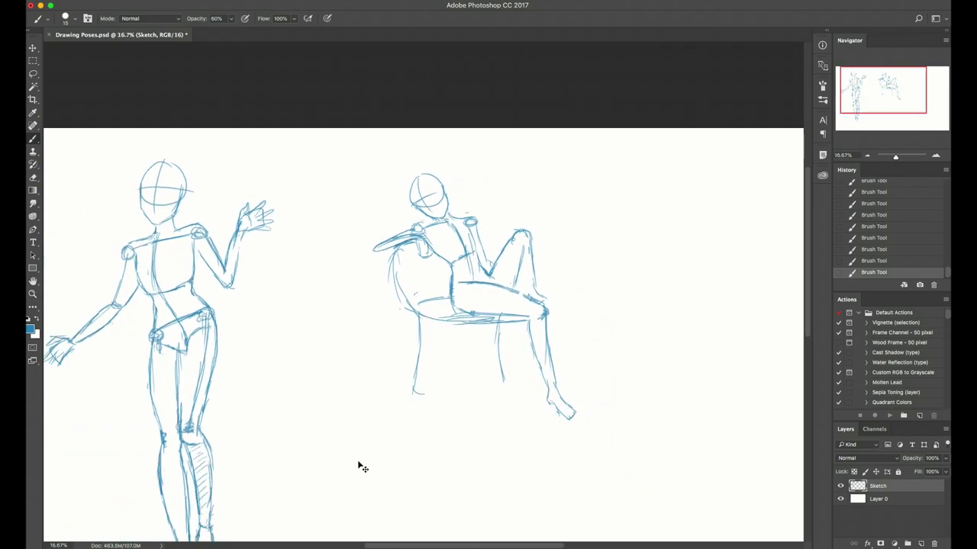
- Select the reclining figure with its chair, enlarge it to about 132% and place it just beside the standing figure
key("l")
mouse_move(329, 193)
left_mouse_down()
mouse_move(465, 373)
mouse_move(321, 174)
mouse_move(326, 187)
left_mouse_up()
key("super+t")
left_click_drag(281, 368, 204, 443)
left_click_drag(347, 295, 335, 281)
left_click_drag(579, 433, 593, 444)
left_click_drag(447, 303, 445, 296)
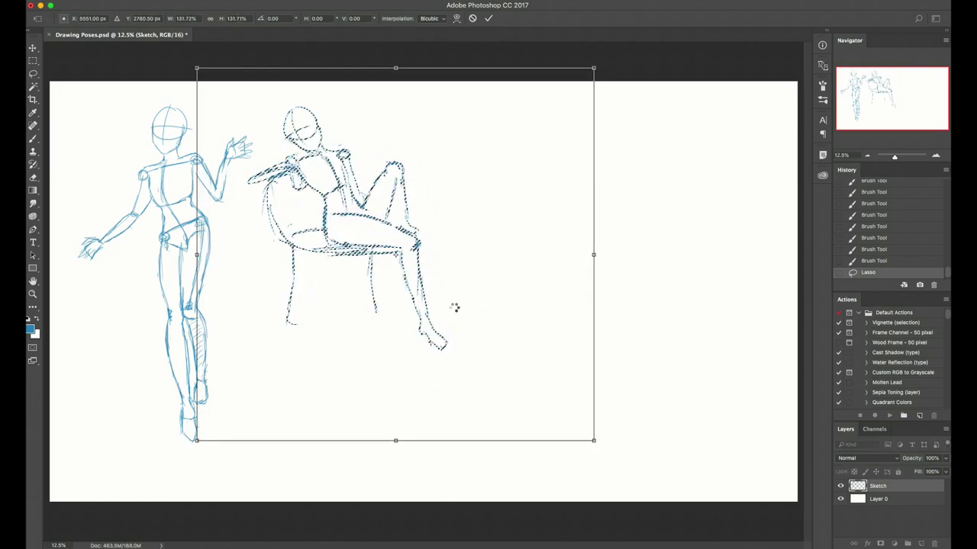
key("Return")
key("super+d")
- Sketch a circle for a third figure's head in the blank area to the right of the reclining figure
key("super+plus")
mouse_move(586, 161)
left_mouse_down()
mouse_move(530, 335)
mouse_move(523, 257)
left_mouse_up()
key("b")
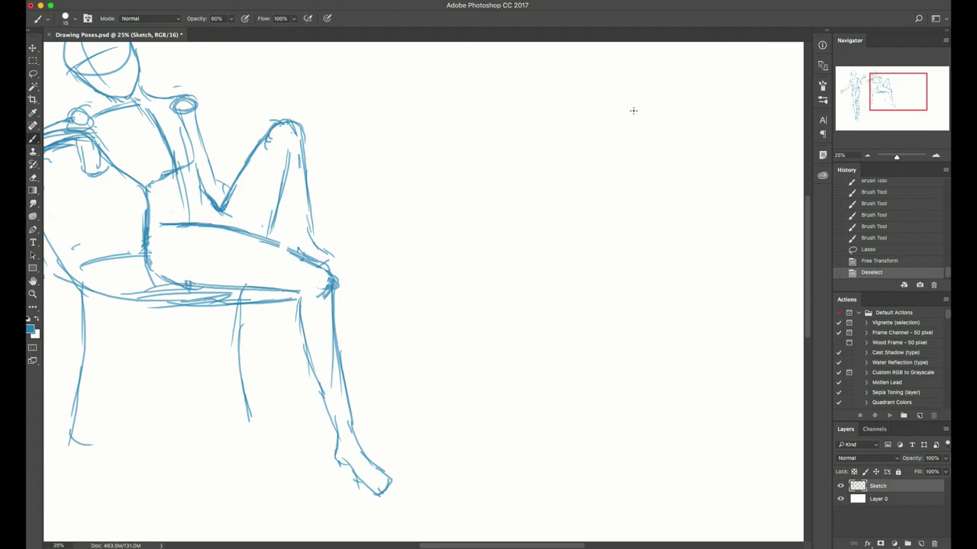
mouse_move(624, 94)
left_mouse_down()
mouse_move(604, 144)
mouse_move(620, 92)
mouse_move(637, 103)
left_mouse_up()
key("super+z")
scroll(488, 199, "right", 5)
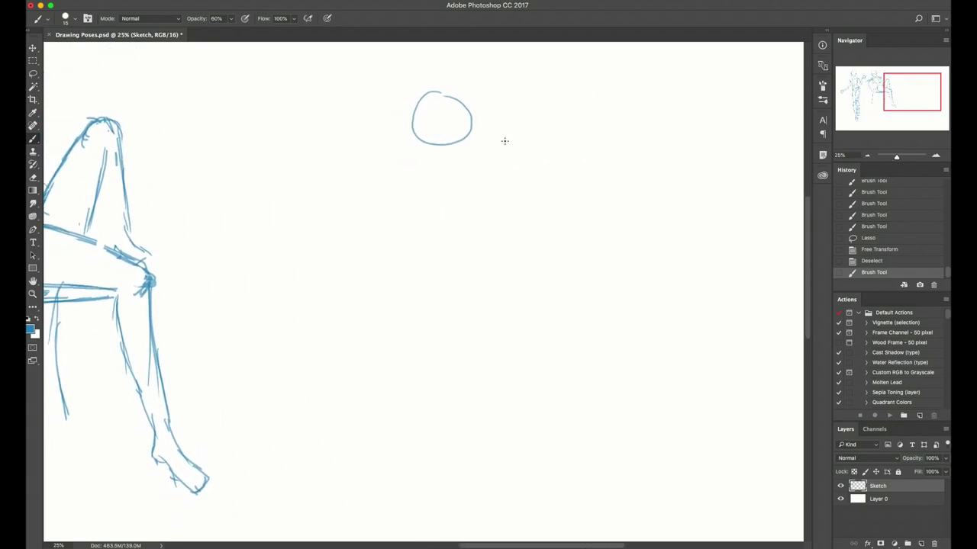
- Move the new head circle farther right, away from the reclining figure
key("l")
left_click_drag(484, 77, 485, 80)
key("super+t")
left_click_drag(460, 151, 596, 151)
key("Return")
key("super+d")
key("b")
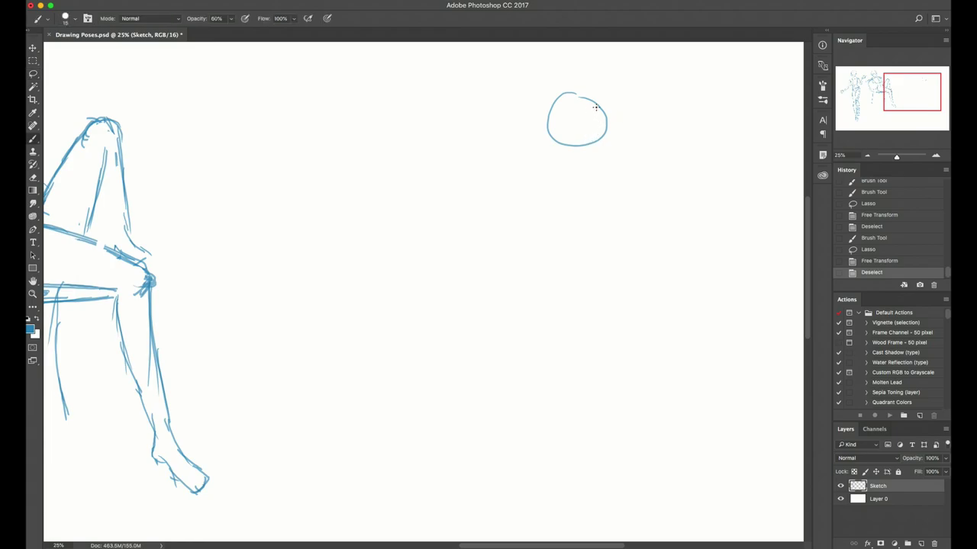
- Add the face's vertical and horizontal guide lines and a tapered jaw, cleaning up stray lines at the chin
left_click_drag(587, 99, 585, 169)
left_click_drag(589, 145, 586, 172)
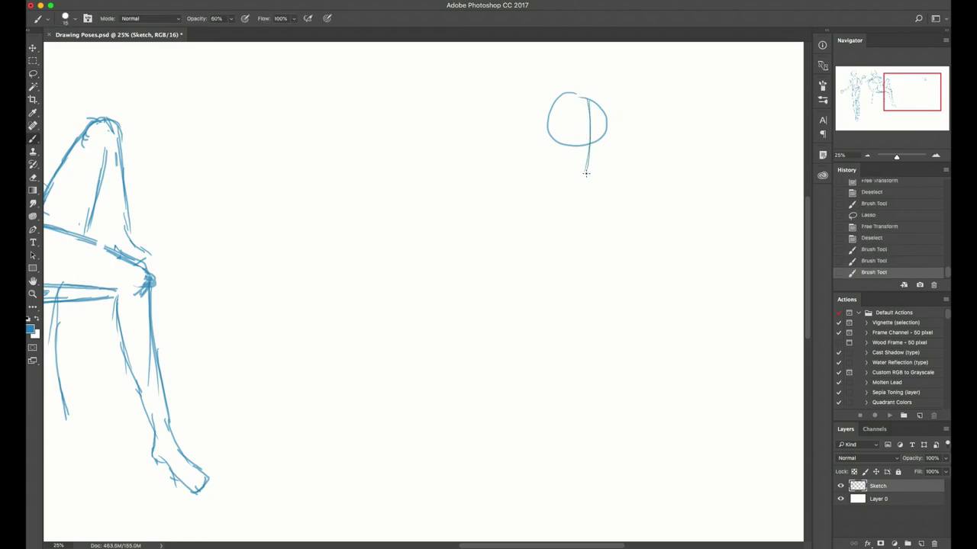
mouse_move(548, 137)
left_mouse_down()
mouse_move(603, 134)
mouse_move(581, 183)
left_mouse_up()
key("super+z")
left_click_drag(551, 122, 556, 156)
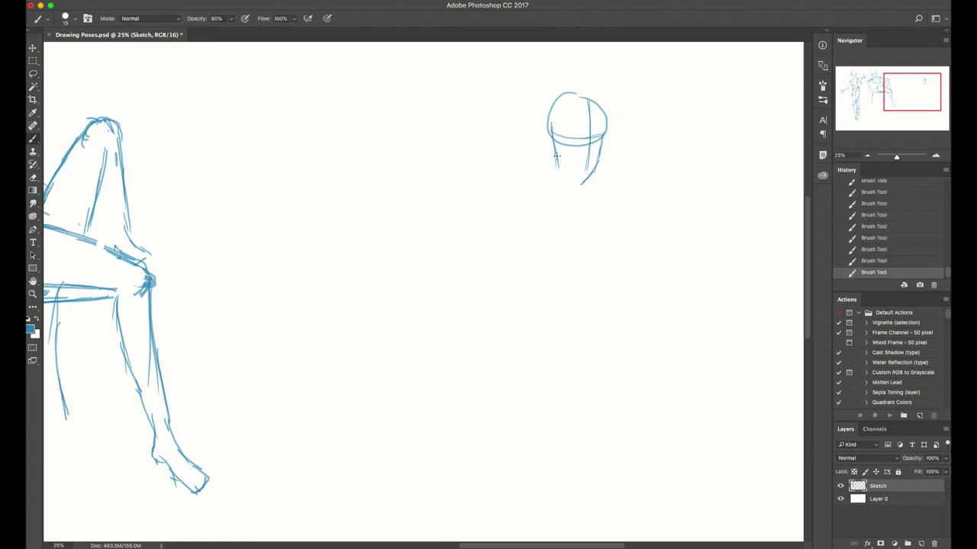
key("e")
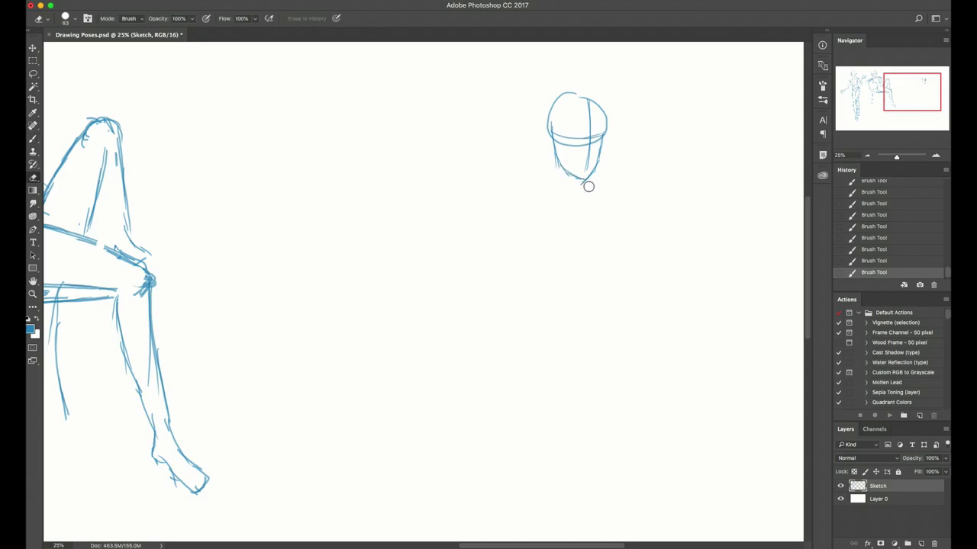
left_click_drag(589, 186, 606, 185)
- Select the third figure's head and rotate it slightly clockwise
key("l")
mouse_move(599, 74)
left_mouse_down()
mouse_move(512, 141)
mouse_move(620, 84)
left_mouse_up()
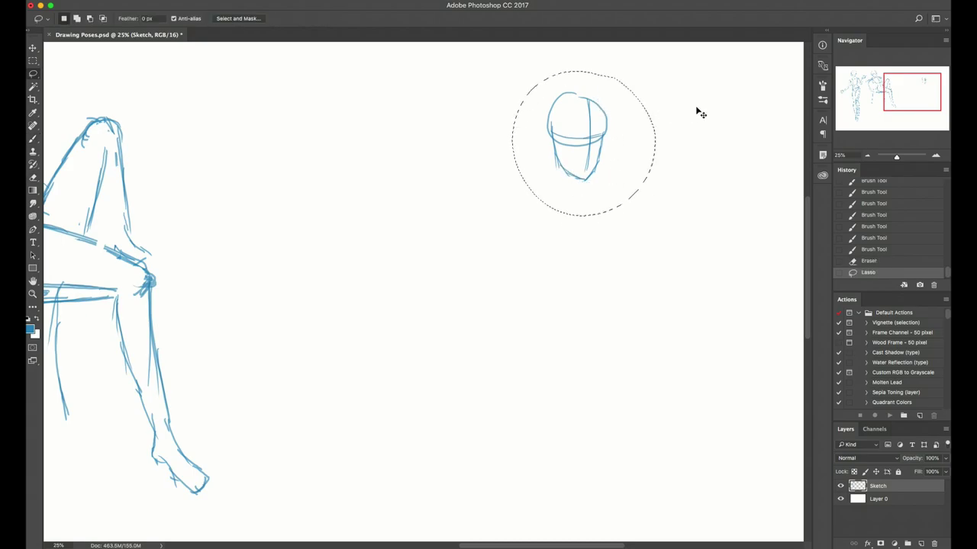
key("super+t")
left_click_drag(697, 109, 710, 129)
key("Return")
key("super+d")
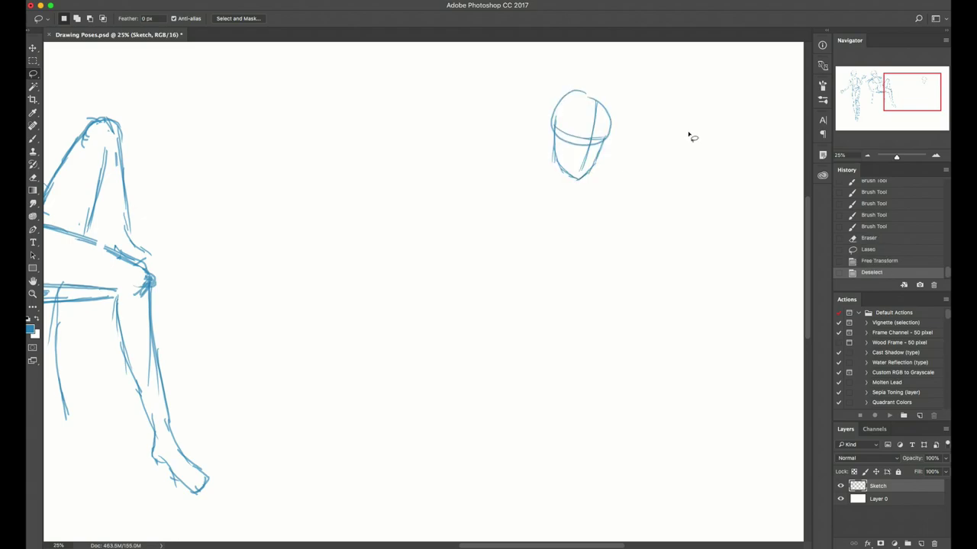
- Sketch one side of the neck and a sloping shoulder line with a joint circle at each end
key("b")
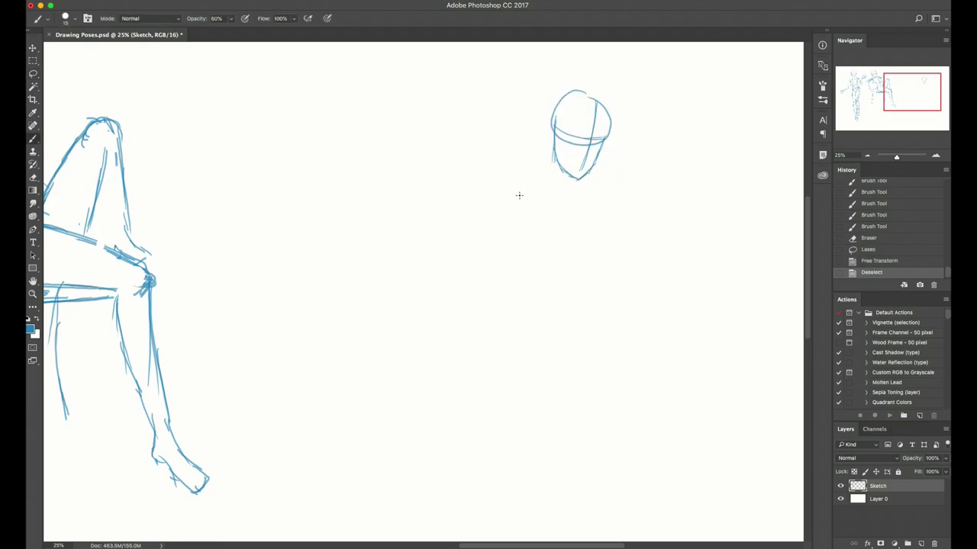
left_click_drag(516, 193, 605, 195)
left_click_drag(500, 192, 621, 200)
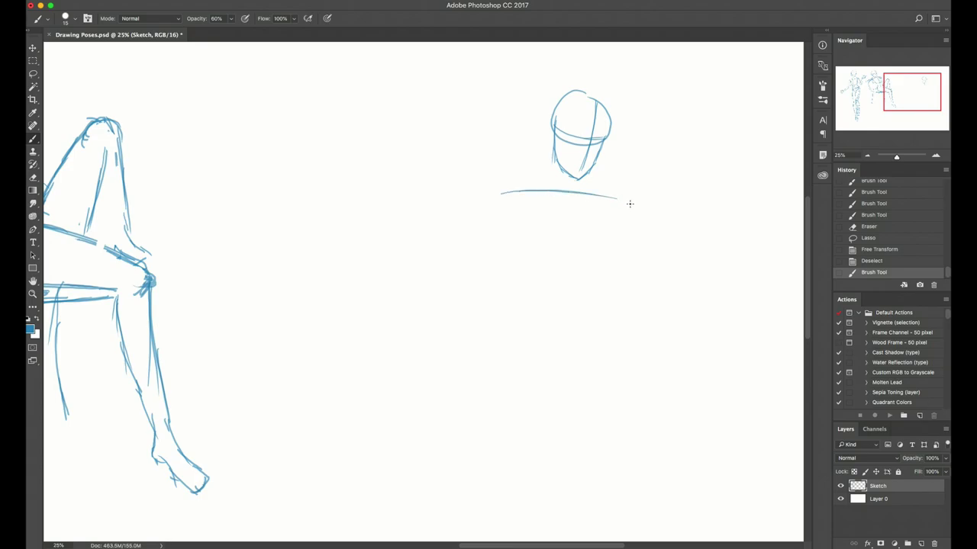
left_click_drag(502, 194, 612, 200)
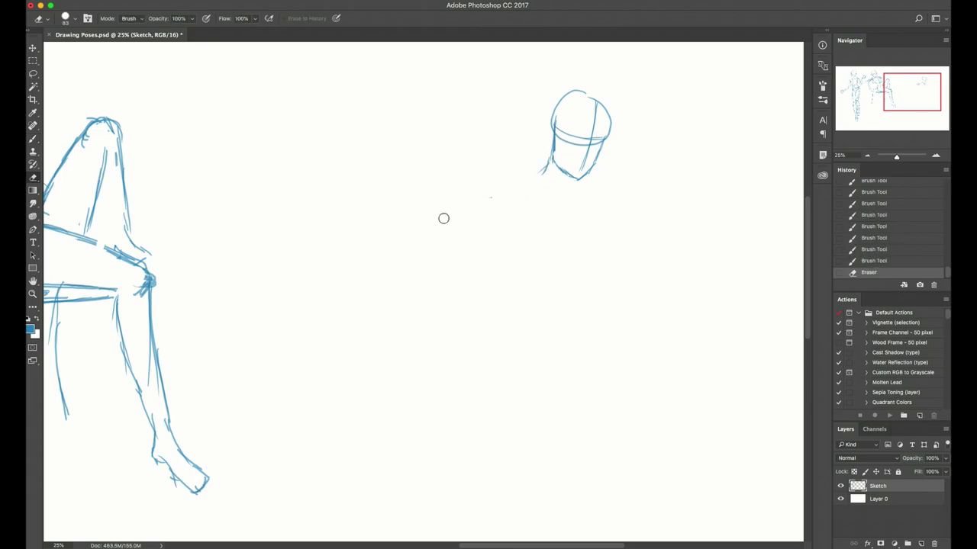
key("b")
mouse_move(478, 201)
left_mouse_down()
mouse_move(522, 195)
mouse_move(493, 191)
mouse_move(565, 194)
mouse_move(630, 209)
mouse_move(620, 215)
mouse_move(629, 209)
left_mouse_up()
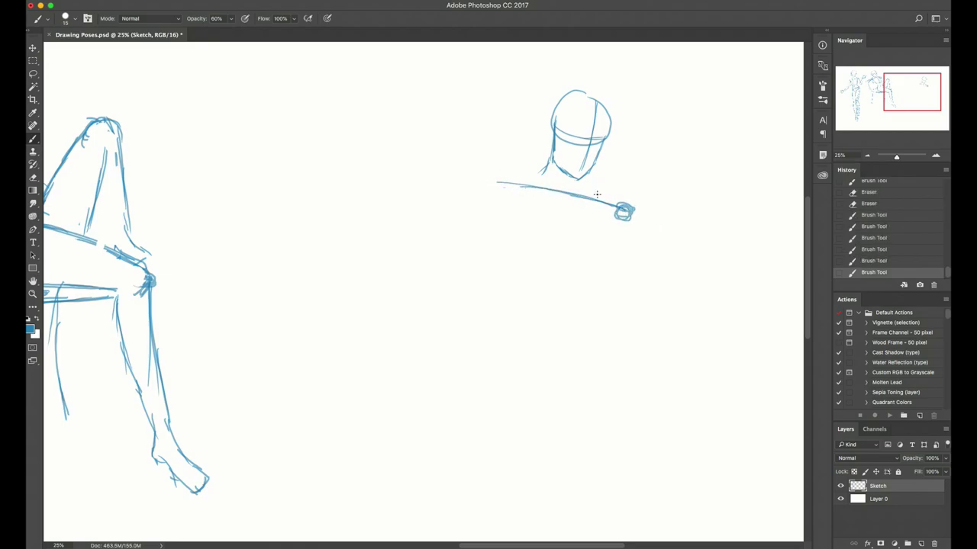
mouse_move(494, 170)
left_mouse_down()
mouse_move(481, 180)
mouse_move(501, 174)
mouse_move(492, 166)
left_mouse_up()
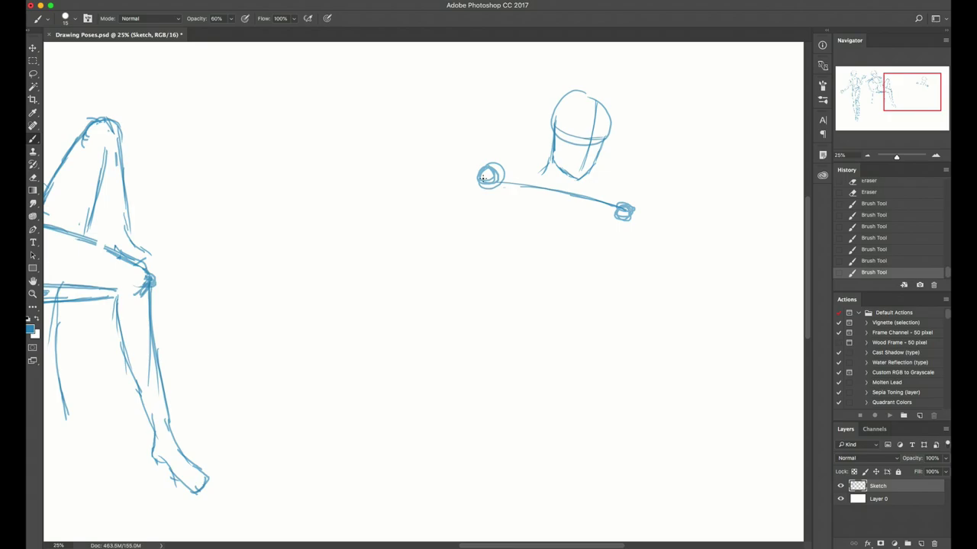
mouse_move(482, 178)
left_mouse_down()
mouse_move(399, 123)
mouse_move(523, 145)
left_mouse_up()
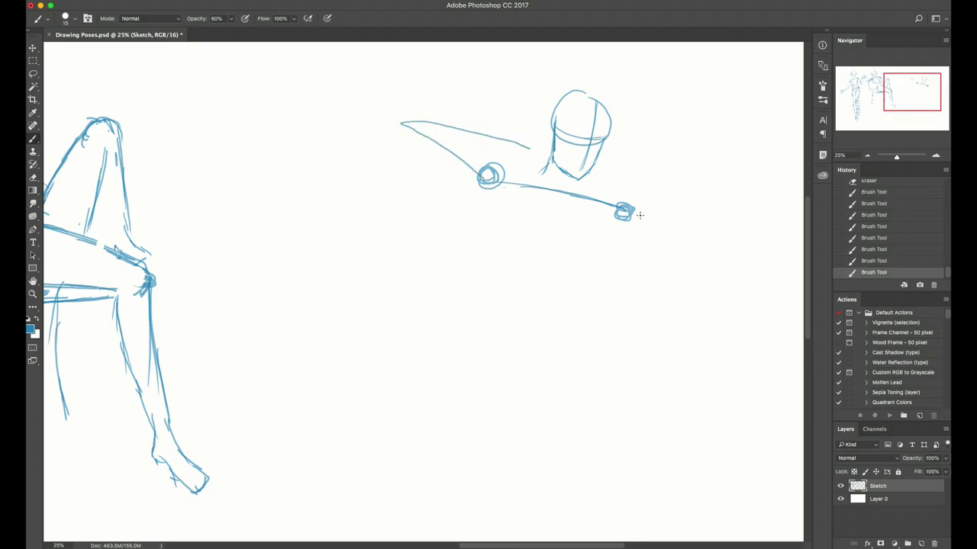
left_click_drag(631, 210, 712, 273)
left_click_drag(747, 196, 652, 348)
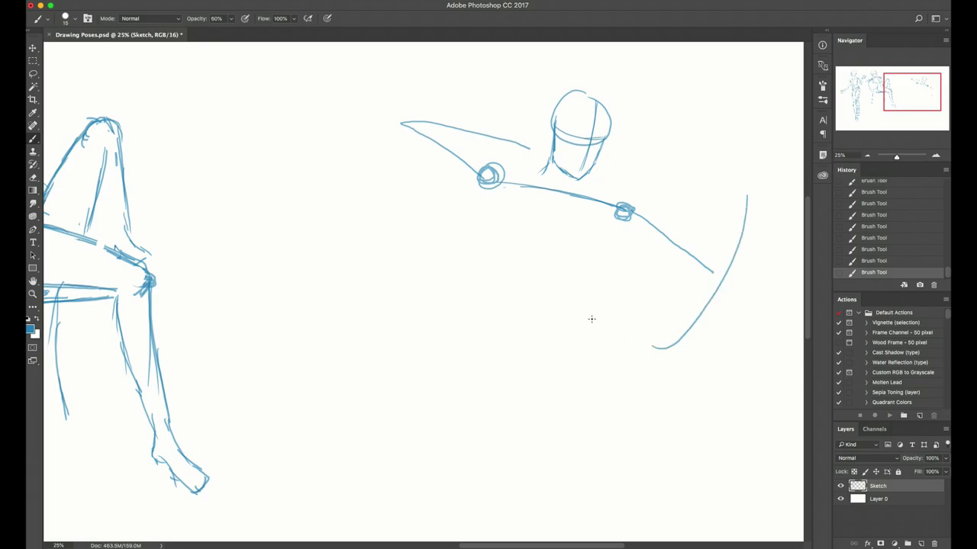
key("e")
mouse_move(744, 202)
left_mouse_down()
mouse_move(737, 175)
mouse_move(680, 303)
left_mouse_up()
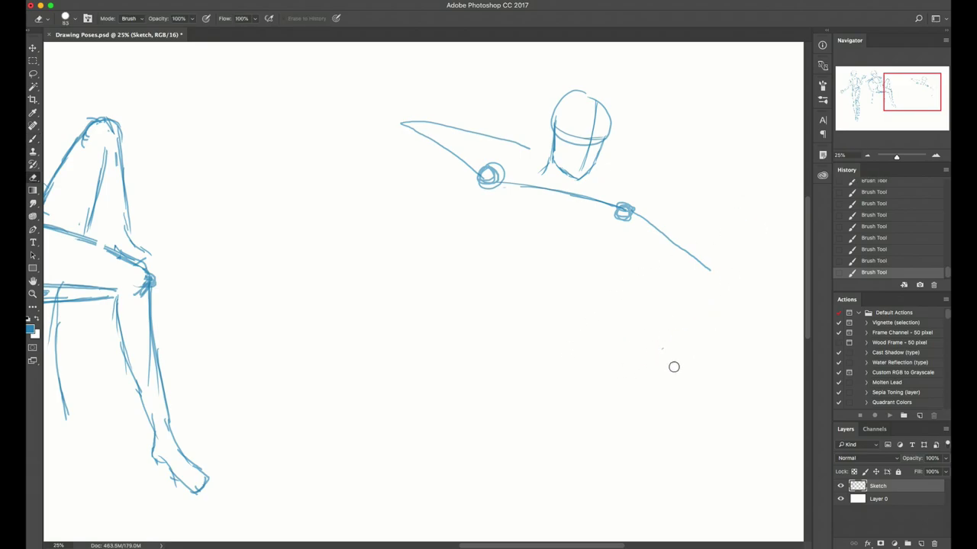
mouse_move(671, 244)
left_mouse_down()
mouse_move(641, 218)
mouse_move(668, 235)
left_mouse_up()
left_click_drag(527, 151, 400, 122)
- Sketch a curved centre line down the third figure's torso from the base of the neck
key("b")
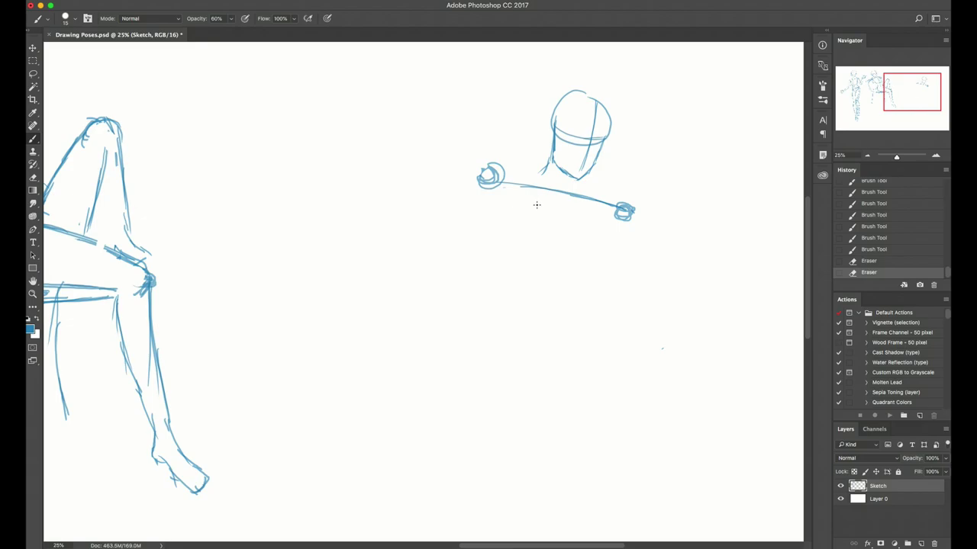
left_click_drag(550, 181, 525, 306)
left_click_drag(530, 283, 526, 314)
mouse_move(467, 231)
left_mouse_down()
mouse_move(590, 267)
mouse_move(474, 235)
left_mouse_up()
mouse_move(534, 203)
left_mouse_down()
mouse_move(569, 214)
mouse_move(532, 276)
mouse_move(531, 338)
left_mouse_up()
key("alt+super+z")
key("alt+super+z")
key("alt+super+z")
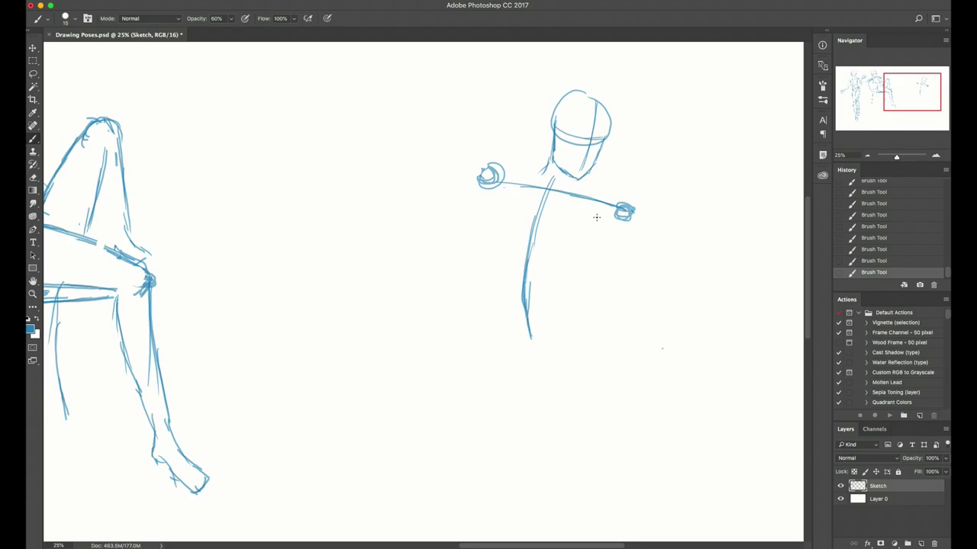
- Draw both tapering sides of the rib cage and close it with a slanted lower edge
left_click_drag(600, 212, 575, 268)
left_click_drag(597, 233, 559, 295)
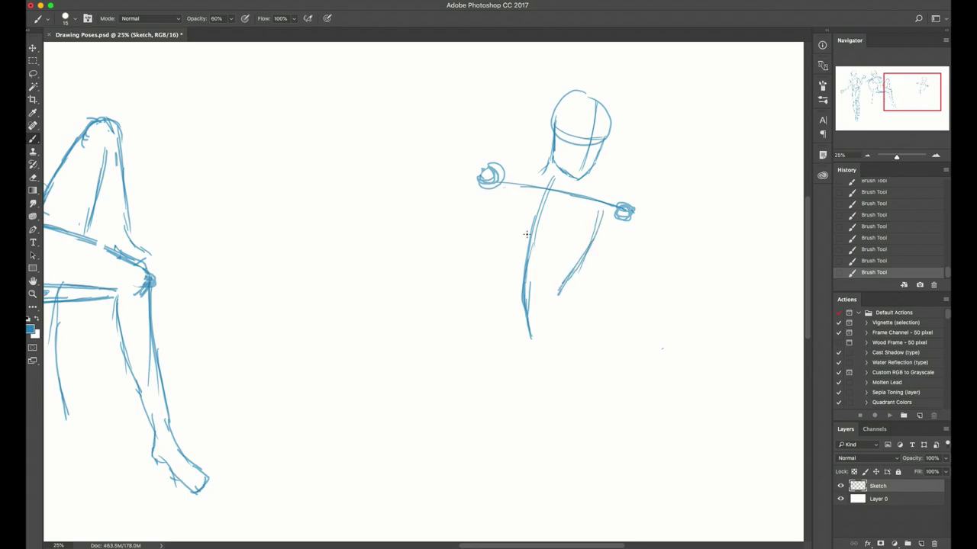
left_click_drag(491, 190, 492, 270)
mouse_move(492, 237)
left_mouse_down()
mouse_move(495, 281)
mouse_move(583, 296)
left_mouse_up()
- Draw the sides of the waist below the rib cage and the start of the waistline, trimming the centre line's lower end
key("space")
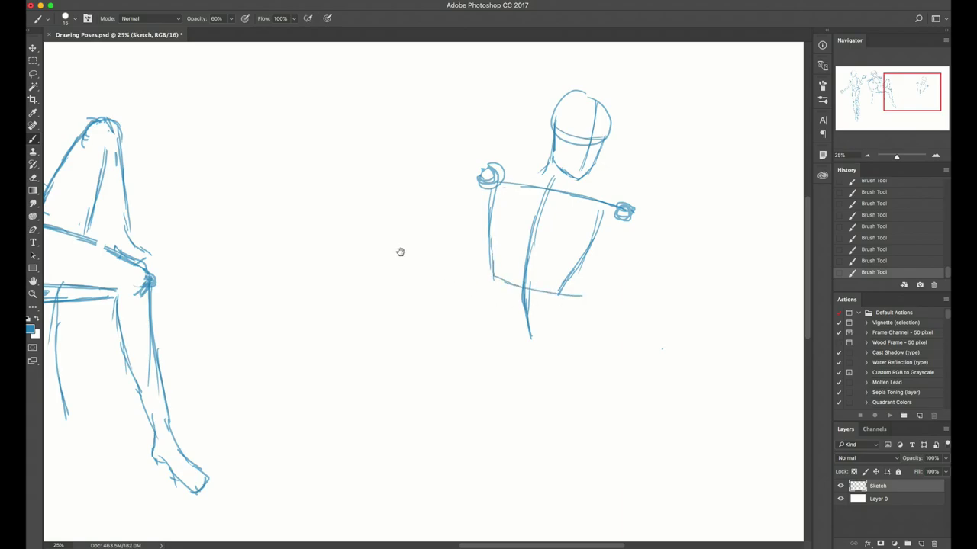
left_click_drag(401, 253, 725, 296)
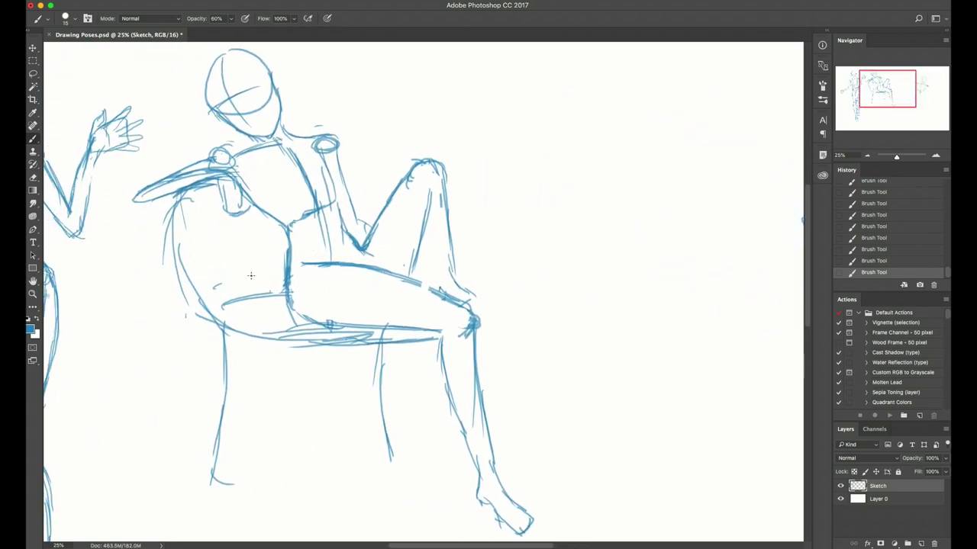
key("space")
left_click_drag(237, 275, 648, 292)
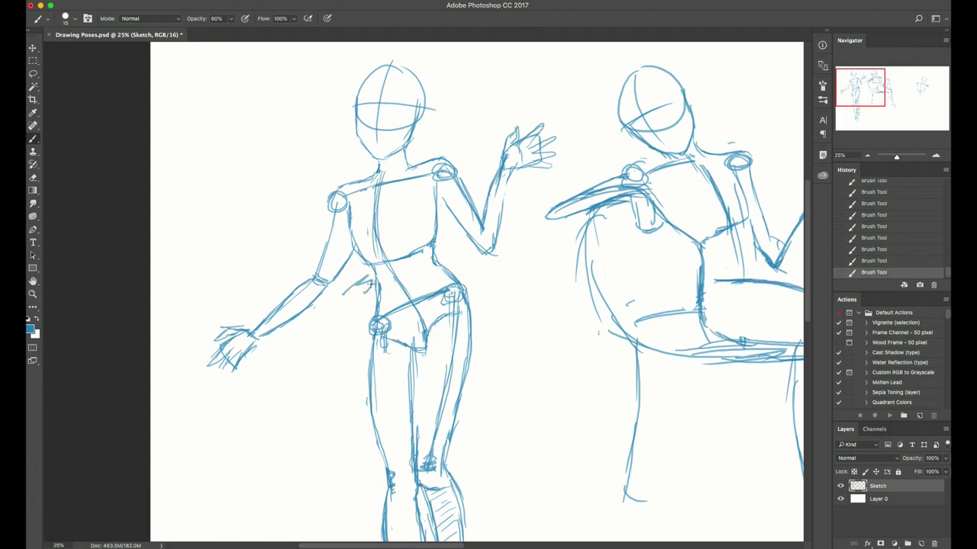
scroll(521, 245, "right", 15)
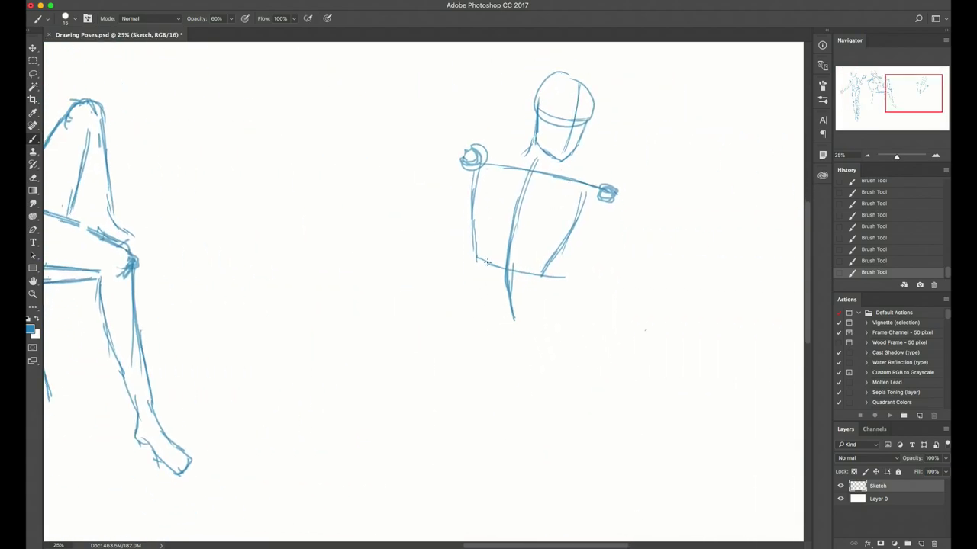
mouse_move(476, 258)
left_mouse_down()
mouse_move(482, 323)
mouse_move(522, 324)
left_mouse_up()
mouse_move(553, 259)
left_mouse_down()
mouse_move(558, 314)
mouse_move(510, 323)
mouse_move(557, 315)
left_mouse_up()
mouse_move(545, 315)
left_mouse_down()
mouse_move(490, 328)
mouse_move(544, 321)
left_mouse_up()
key("e")
key("b")
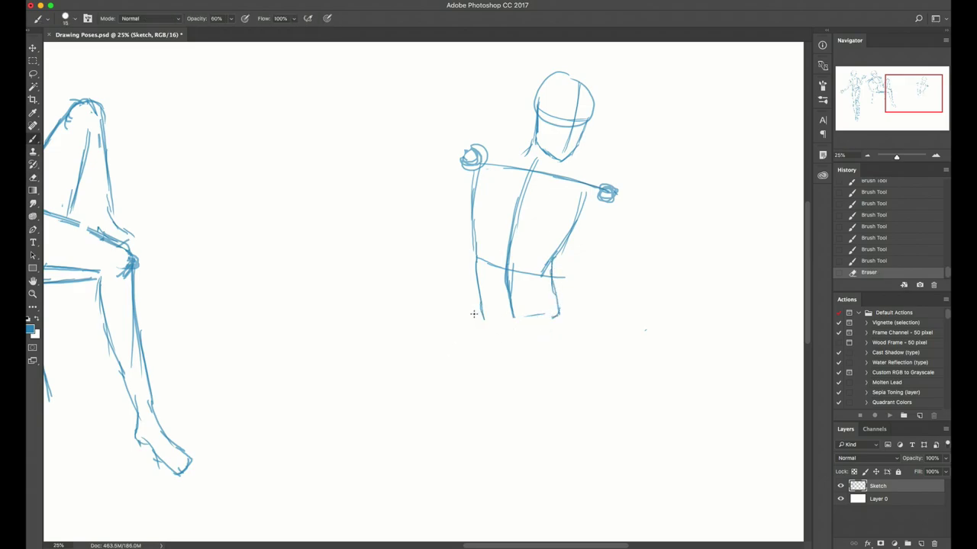
- Outline the pelvis with its waistline, hip sides and curved leg openings, and reinforce the left-hand shoulder joint
mouse_move(478, 290)
left_mouse_down()
mouse_move(515, 314)
mouse_move(482, 310)
mouse_move(486, 341)
mouse_move(480, 330)
mouse_move(544, 350)
left_mouse_up()
left_click_drag(560, 309, 568, 344)
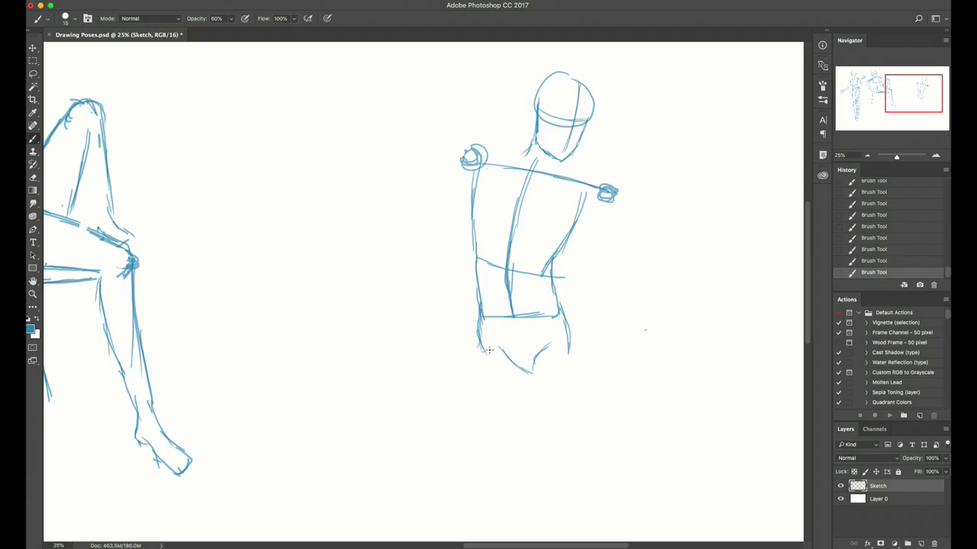
left_click_drag(485, 353, 568, 343)
key("e")
key("b")
mouse_move(491, 337)
left_mouse_down()
mouse_move(498, 345)
mouse_move(477, 354)
left_mouse_up()
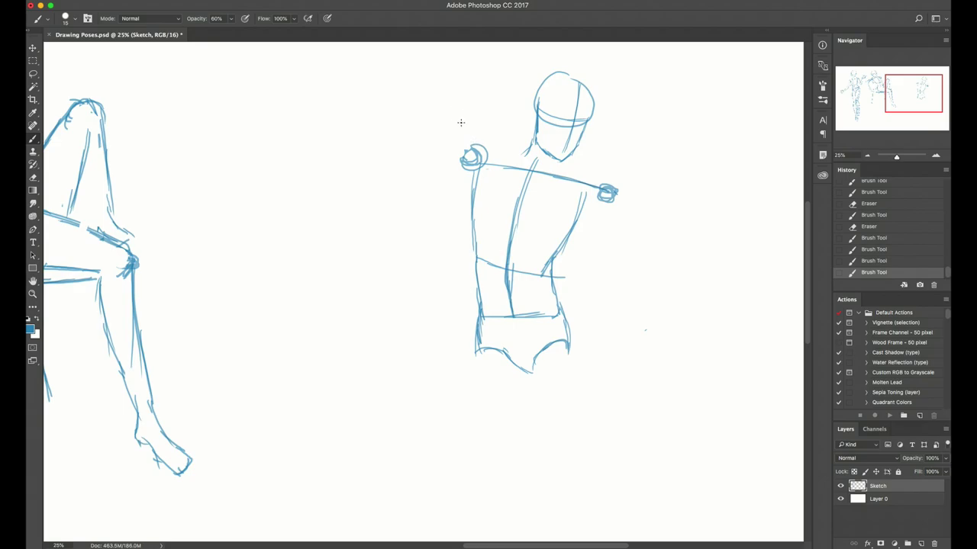
mouse_move(475, 156)
left_mouse_down()
mouse_move(465, 158)
mouse_move(477, 162)
left_mouse_up()
- Select the torso and pelvis below the shoulder line and shorten them to about 94% of their height
key("l")
mouse_move(419, 290)
left_mouse_down()
mouse_move(646, 332)
mouse_move(614, 222)
mouse_move(576, 188)
mouse_move(491, 166)
mouse_move(422, 282)
left_mouse_up()
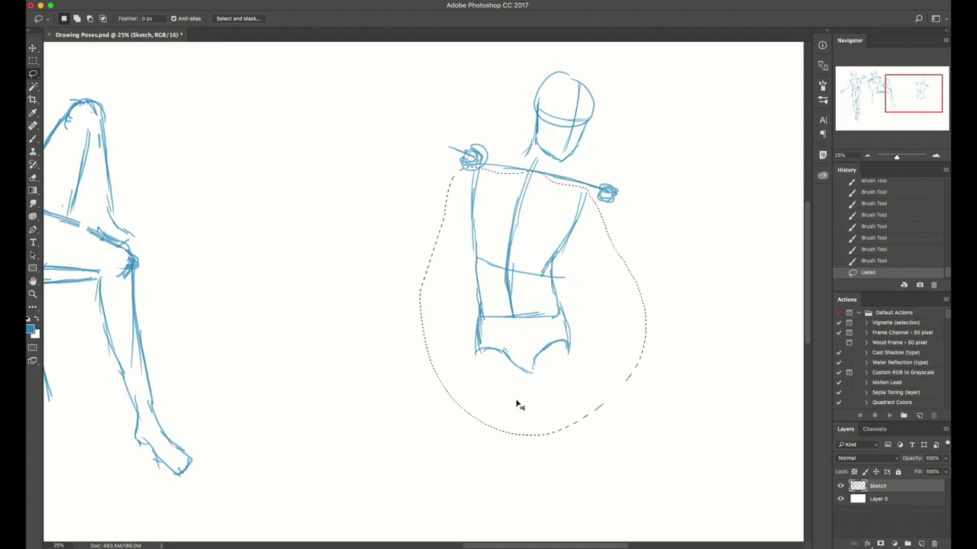
key("ctrl+t")
left_click_drag(534, 436, 543, 415)
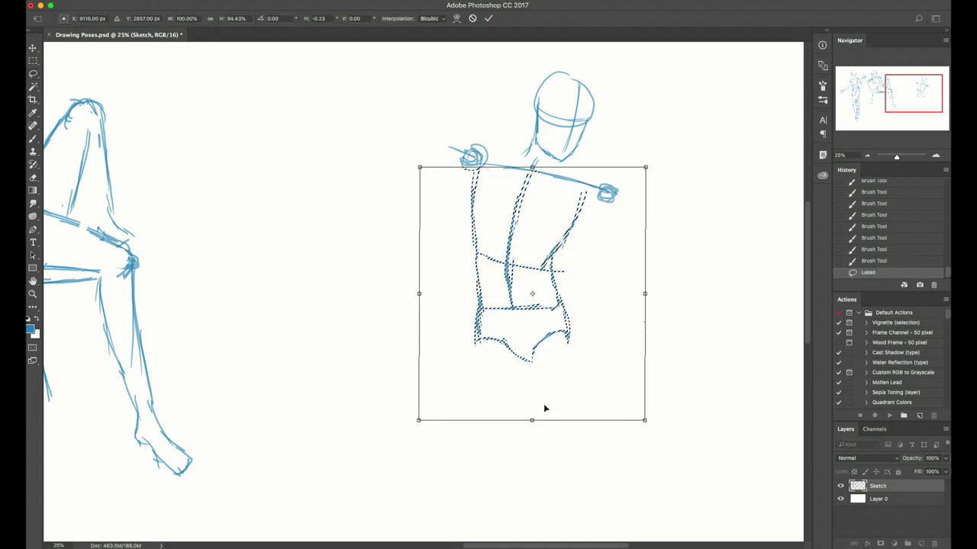
key("Return")
key("ctrl+d")
key("b")
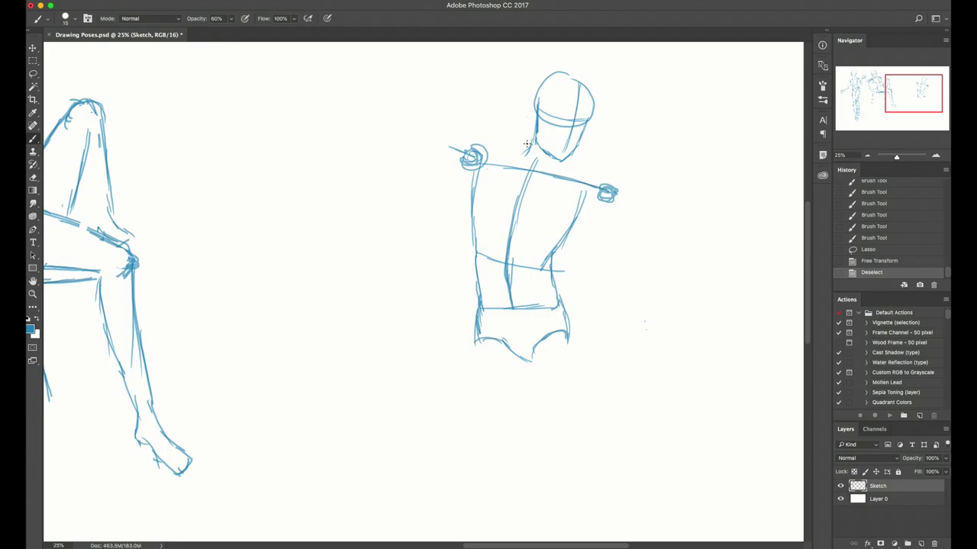
- Select the third figure's head, enlarge it to about 104% and place it slightly higher above the shoulders
key("l")
mouse_move(509, 122)
left_mouse_down()
mouse_move(534, 158)
mouse_move(619, 91)
mouse_move(522, 67)
left_mouse_up()
key("ctrl+t")
left_click_drag(621, 58, 620, 56)
left_click_drag(578, 121, 533, 321)
key("ctrl+z")
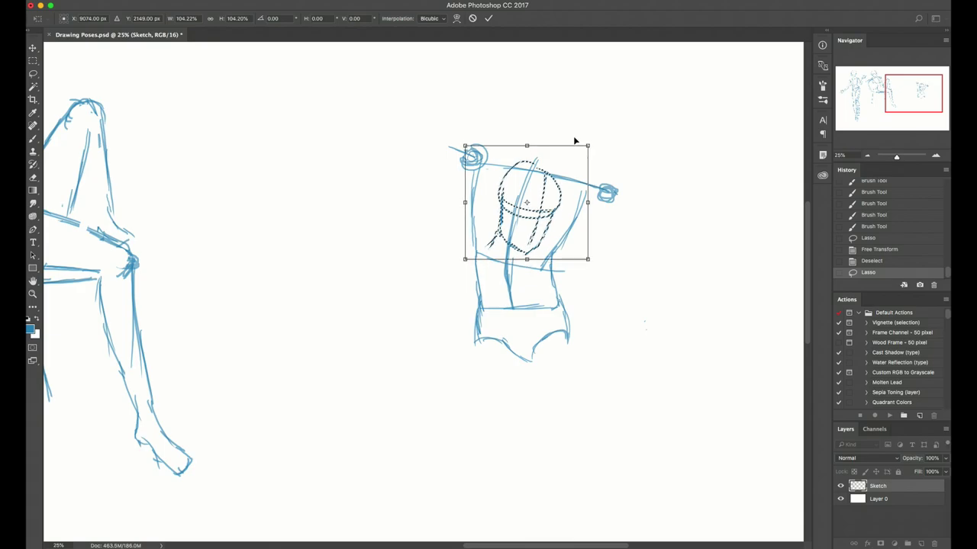
mouse_move(534, 238)
left_mouse_down()
mouse_move(570, 135)
mouse_move(571, 145)
left_mouse_up()
key("Return")
key("ctrl+d")
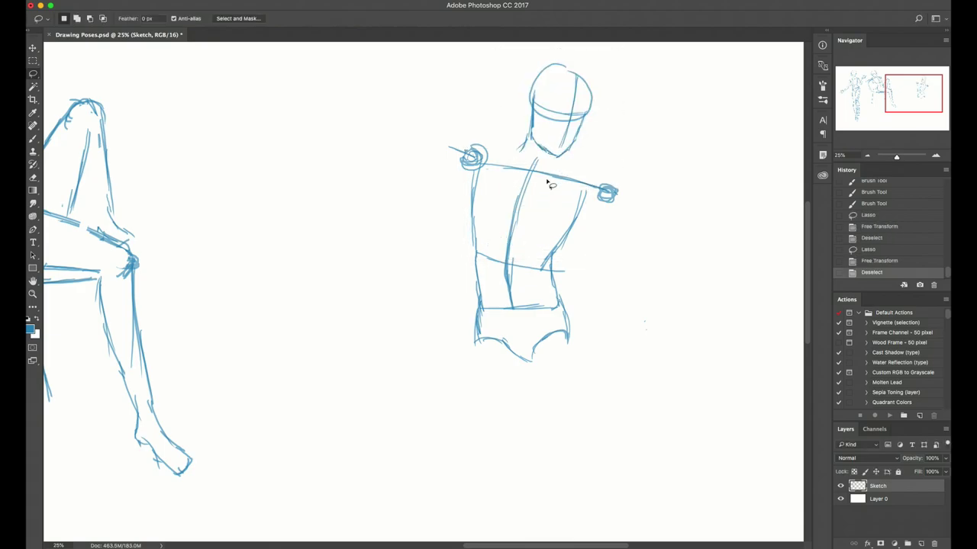
key("b")
mouse_move(449, 146)
left_mouse_down()
mouse_move(392, 114)
mouse_move(446, 146)
mouse_move(421, 132)
left_mouse_up()
key("e")
- Sketch the left-hand arm raised from the shoulder to a pointed elbow, with the forearm returning towards the neck
key("b")
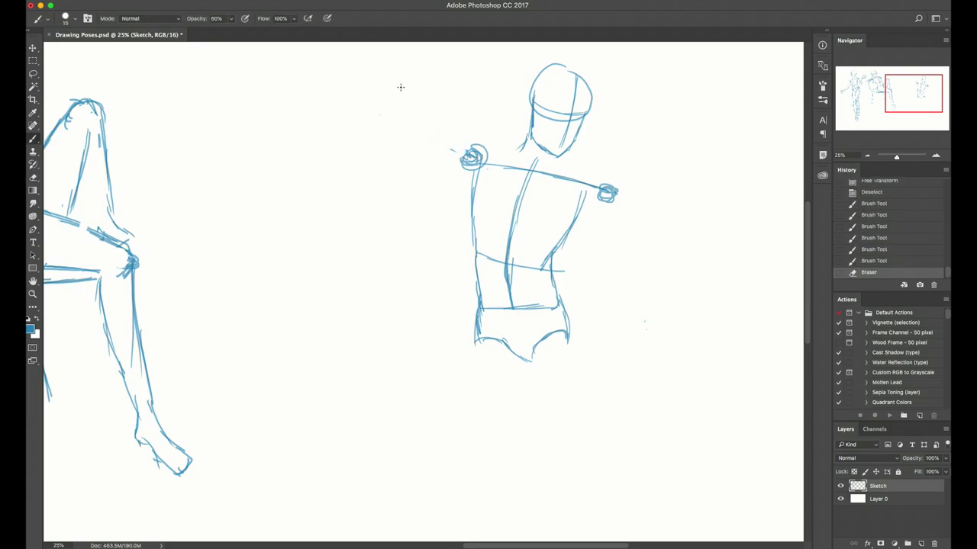
left_click_drag(400, 90, 466, 159)
key("ctrl+z")
left_click_drag(399, 92, 405, 91)
mouse_move(405, 90)
left_mouse_down()
mouse_move(500, 121)
mouse_move(461, 105)
mouse_move(523, 146)
mouse_move(479, 113)
mouse_move(512, 126)
left_mouse_up()
left_click_drag(510, 130, 521, 149)
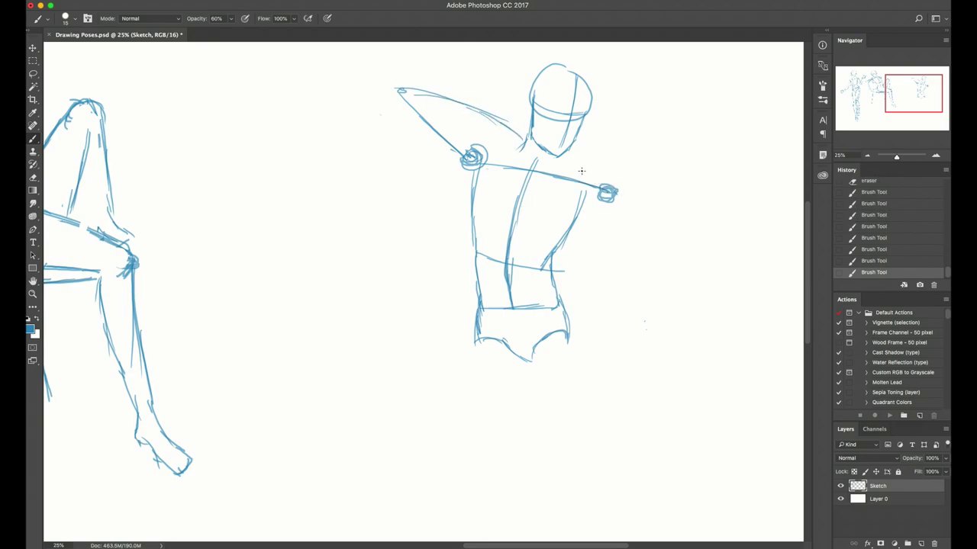
- Add the other side of the neck and erase the right-hand shoulder's joint circle and the shoulder line's outer end
left_click(555, 157)
key("e")
mouse_move(579, 175)
left_mouse_down()
mouse_move(592, 174)
mouse_move(567, 177)
mouse_move(596, 171)
mouse_move(565, 183)
mouse_move(588, 171)
left_mouse_up()
key("b")
key("e")
key("b")
- Redraw the third figure's right-hand shoulder and sketch a straight arm line extending outward and downward from it
mouse_move(578, 172)
left_mouse_down()
mouse_move(602, 170)
mouse_move(610, 178)
mouse_move(589, 174)
mouse_move(614, 184)
left_mouse_up()
key("e")
key("b")
key("e")
key("b")
left_click_drag(602, 172, 708, 221)
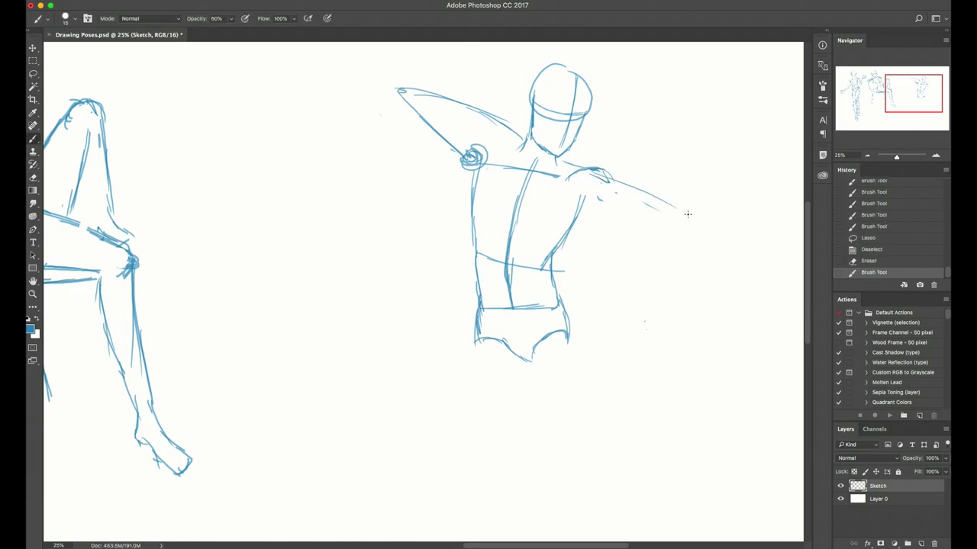
left_click_drag(649, 190, 753, 236)
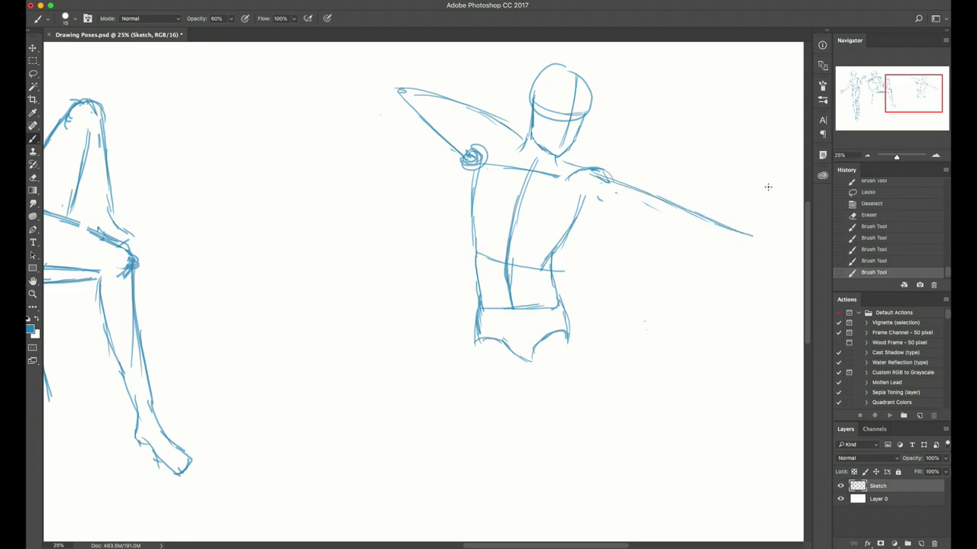
- Reinforce the extended arm line and mark joint circles at its shoulder, elbow and wrist
left_click_drag(771, 200, 719, 318)
left_click_drag(698, 209, 629, 236)
key("super+z")
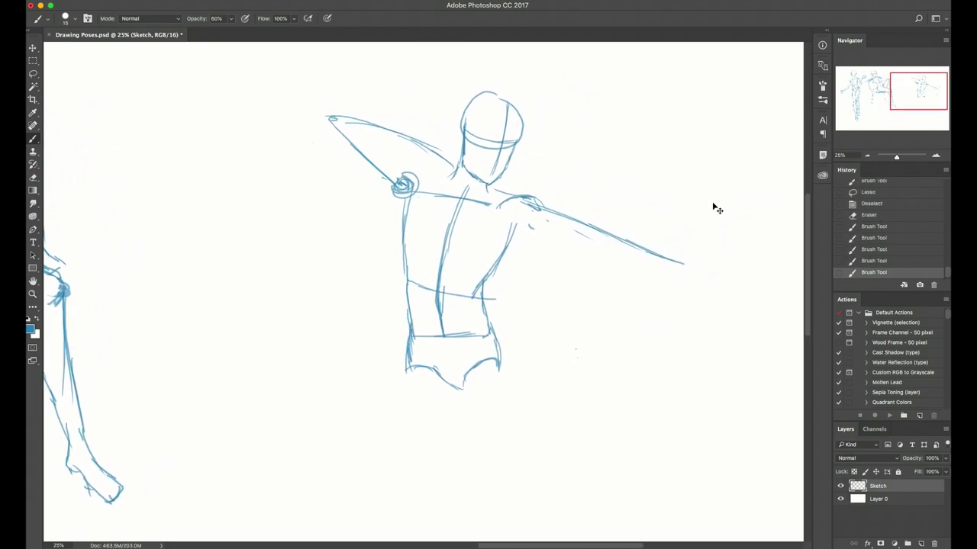
left_click_drag(569, 218, 632, 243)
mouse_move(528, 201)
left_mouse_down()
mouse_move(729, 287)
mouse_move(722, 281)
left_mouse_up()
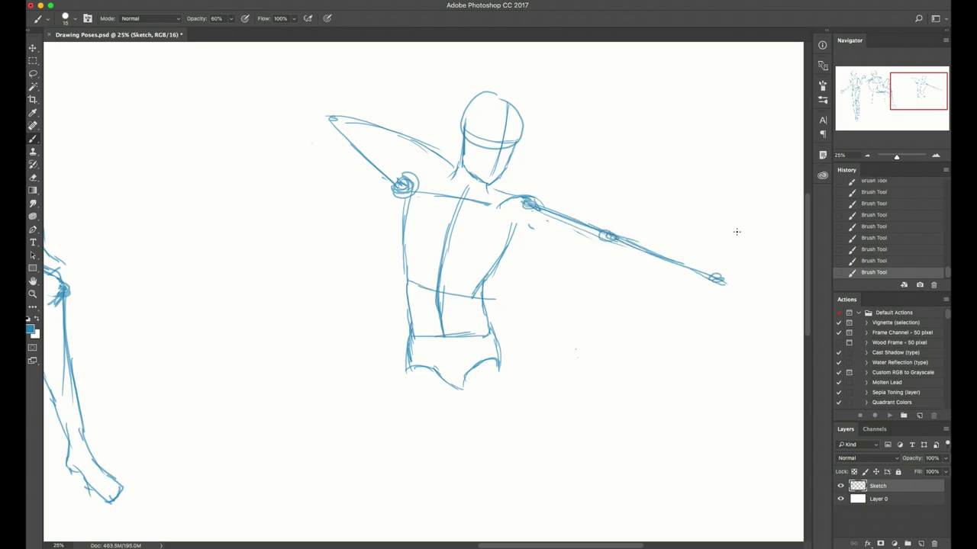
- Sketch a large curved bow beyond the extended hand, with its string pulled back to the shoulder and down again
left_click_drag(732, 114, 693, 355)
left_click_drag(731, 267, 665, 389)
mouse_move(707, 339)
left_mouse_down()
mouse_move(658, 391)
mouse_move(654, 382)
left_mouse_up()
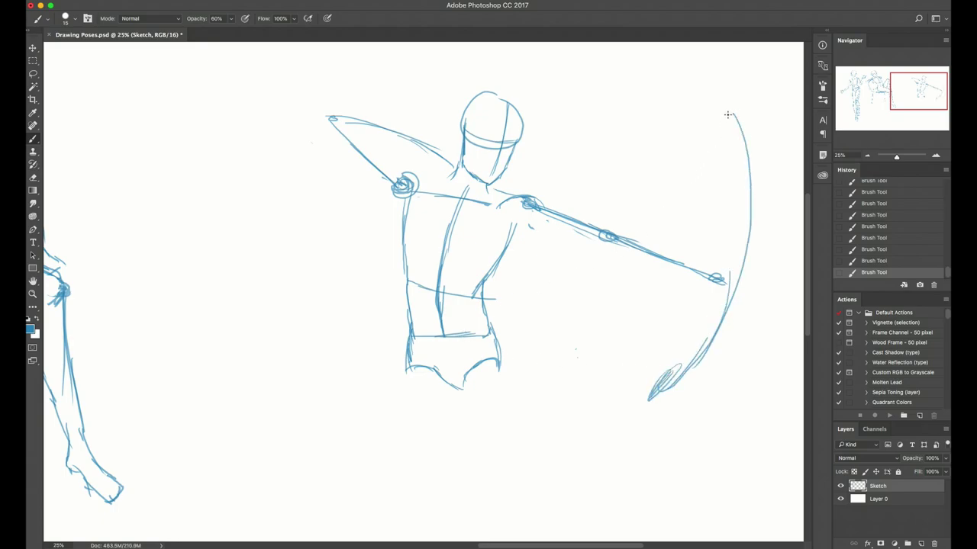
left_click_drag(729, 122, 531, 181)
left_click_drag(532, 183, 602, 374)
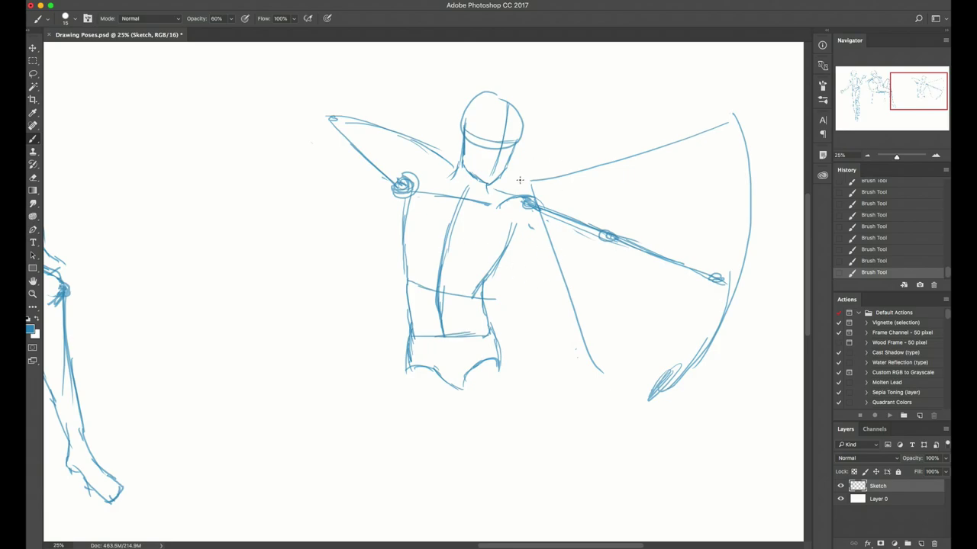
left_click_drag(448, 163, 463, 173)
left_click_drag(522, 189, 540, 177)
key("super+z")
- Select the extended arm with the bow, rotate it slightly clockwise and move it closer to the torso
key("l")
mouse_move(551, 280)
left_mouse_down()
mouse_move(642, 450)
mouse_move(827, 233)
mouse_move(726, 83)
mouse_move(534, 164)
mouse_move(525, 181)
mouse_move(548, 315)
left_mouse_up()
key("super+t")
left_click_drag(619, 278, 608, 288)
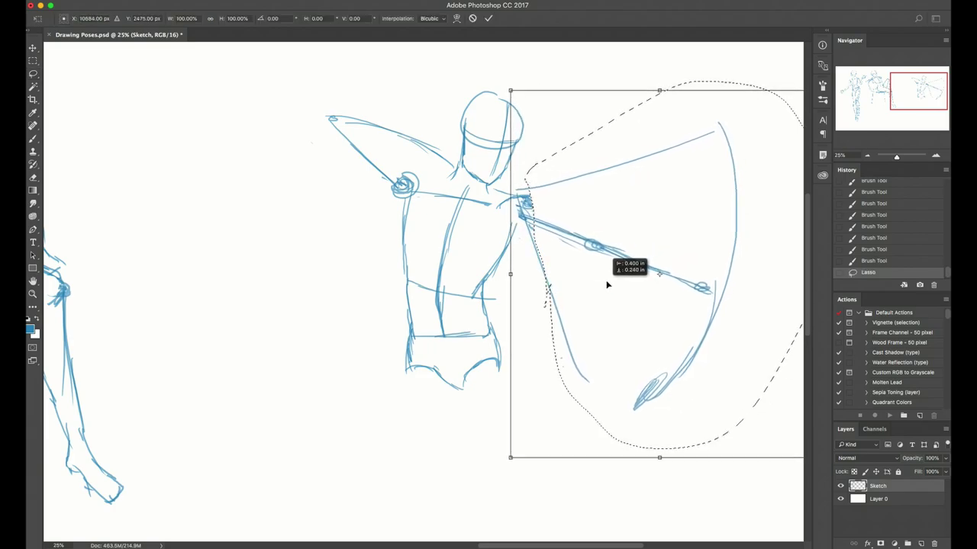
left_click_drag(617, 500, 600, 511)
left_click_drag(612, 273, 604, 273)
key("Return")
key("super+d")
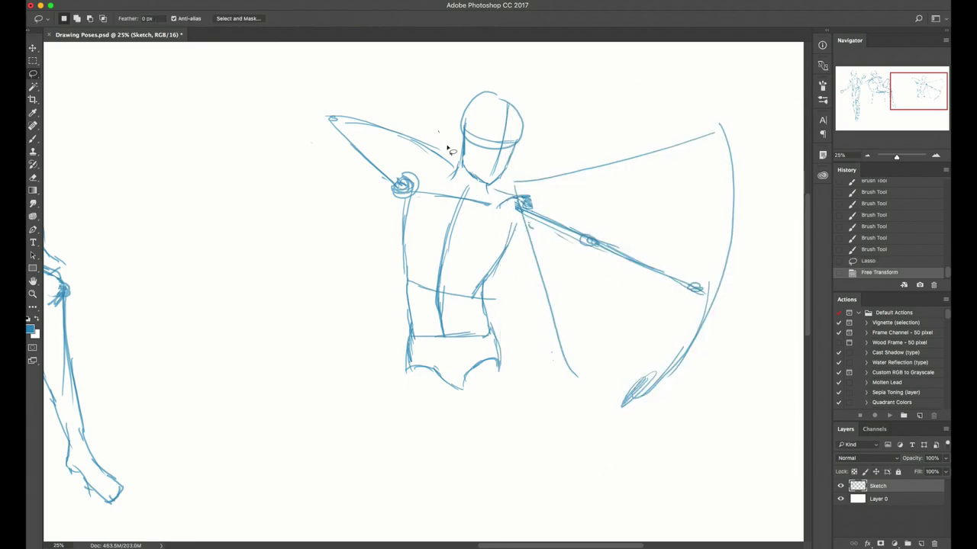
- Select the raised bent arm, rotate it slightly and move it closer to the head
mouse_move(438, 131)
left_mouse_down()
mouse_move(434, 182)
mouse_move(297, 142)
mouse_move(429, 115)
left_mouse_up()
key("super+t")
mouse_move(401, 132)
left_mouse_down()
mouse_move(427, 140)
mouse_move(419, 134)
left_mouse_up()
left_click_drag(553, 105, 453, 148)
key("Return")
key("super+d")
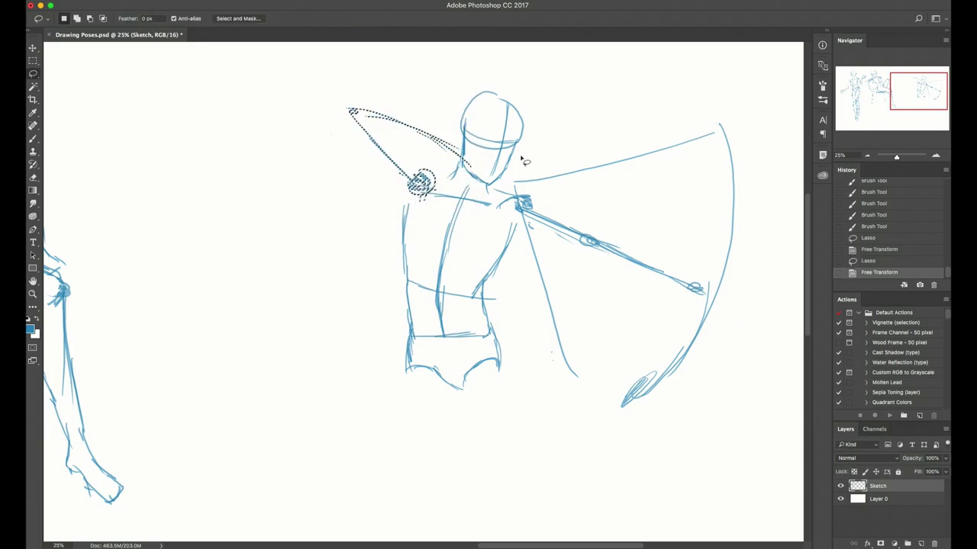
key("b")
mouse_move(516, 184)
left_mouse_down()
mouse_move(665, 144)
mouse_move(707, 272)
mouse_move(730, 182)
left_mouse_up()
key("super+z")
- Select the extended arm and bow again and shift them further inward, bringing the string up to the chin
key("l")
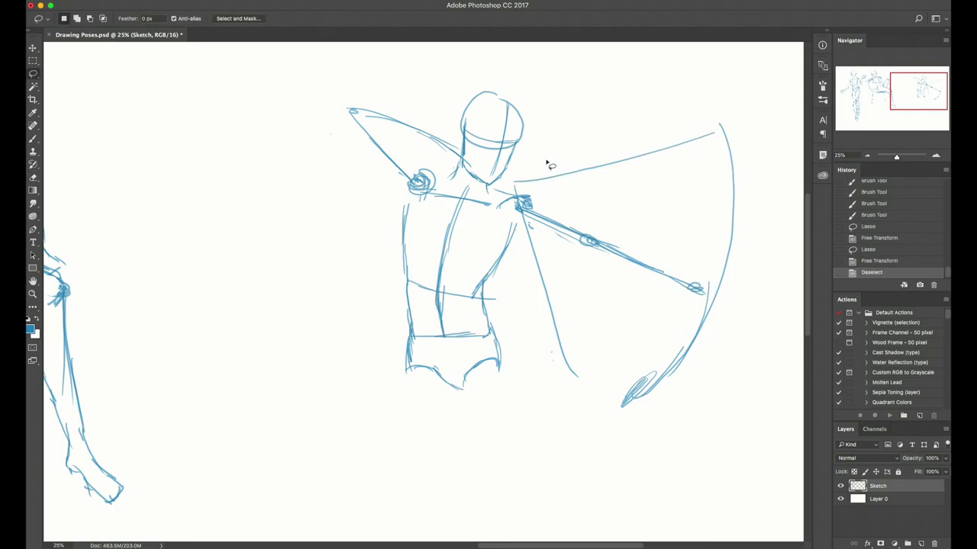
mouse_move(545, 155)
left_mouse_down()
mouse_move(512, 220)
mouse_move(767, 425)
mouse_move(631, 114)
mouse_move(609, 158)
left_mouse_up()
key("super+t")
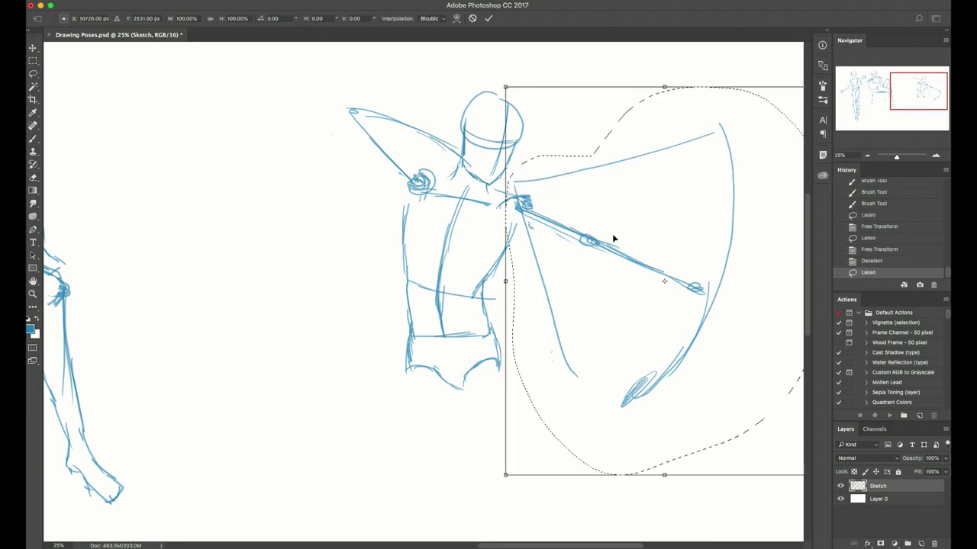
left_click_drag(612, 234, 598, 235)
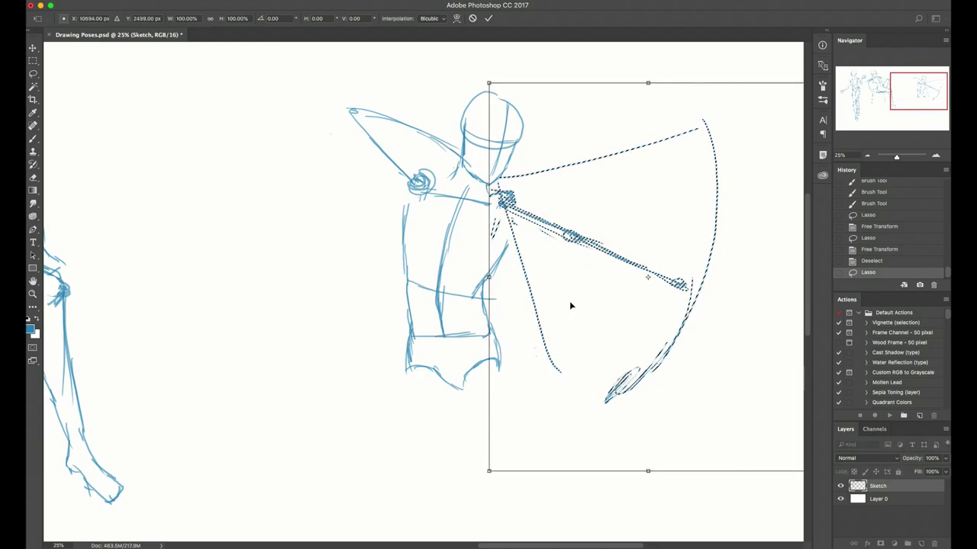
key("Return")
key("super+d")
- Draw the raised upper arm's outer contour from the elbow into the torso's side and circle both hip joints
key("b")
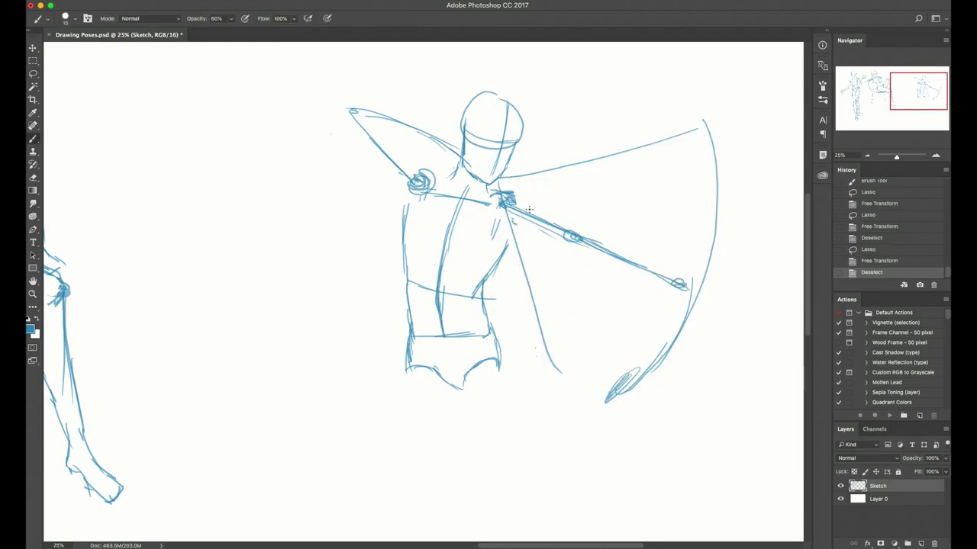
mouse_move(350, 115)
left_mouse_down()
mouse_move(404, 208)
mouse_move(396, 228)
left_mouse_up()
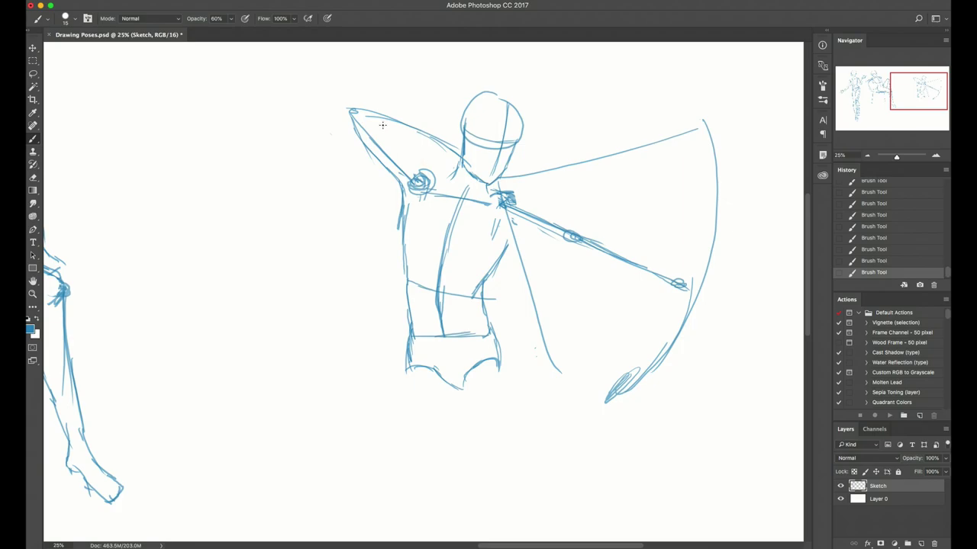
key("super+minus")
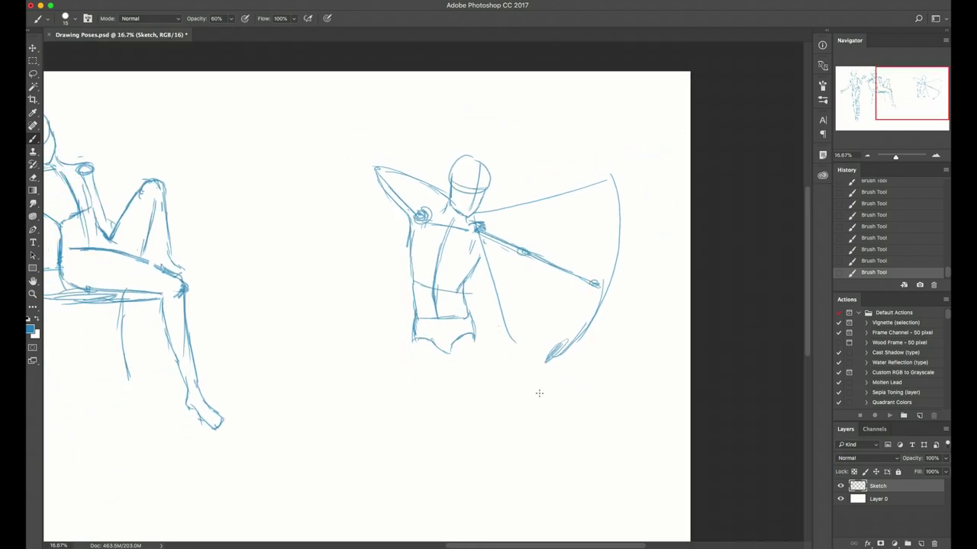
left_click_drag(496, 305, 517, 243)
left_click_drag(433, 272, 439, 281)
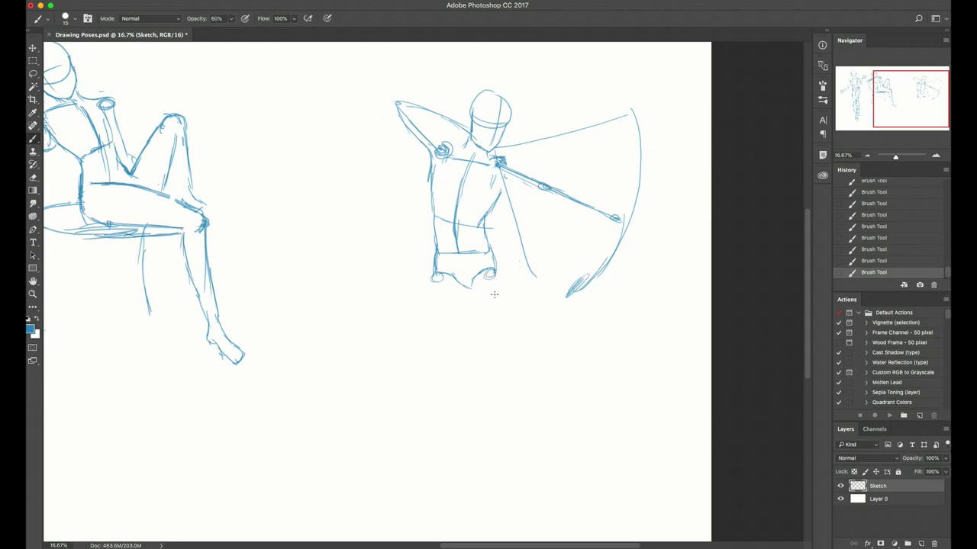
- Redraw the right-hand hip joint higher and sketch that leg's line angled outward, with a knee circle and curved shin
mouse_move(495, 276)
left_mouse_down()
mouse_move(531, 359)
mouse_move(529, 392)
left_mouse_up()
key("e")
key("b")
mouse_move(499, 269)
left_mouse_down()
mouse_move(489, 275)
mouse_move(499, 269)
mouse_move(518, 322)
mouse_move(510, 299)
left_mouse_up()
key("e")
key("b")
left_click_drag(508, 297, 571, 457)
key("super+z")
left_click_drag(535, 369, 570, 440)
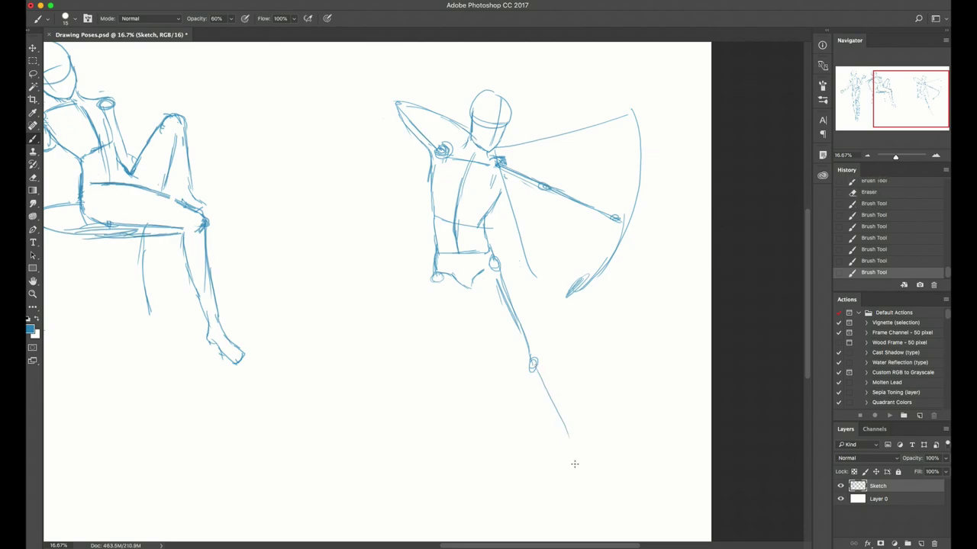
left_click_drag(553, 407, 575, 474)
- Sketch the left-hand leg's line almost straight down from the hip, with a knee circle and lower leg
left_click_drag(438, 280, 450, 450)
left_click_drag(447, 368, 453, 461)
left_click_drag(450, 403, 456, 467)
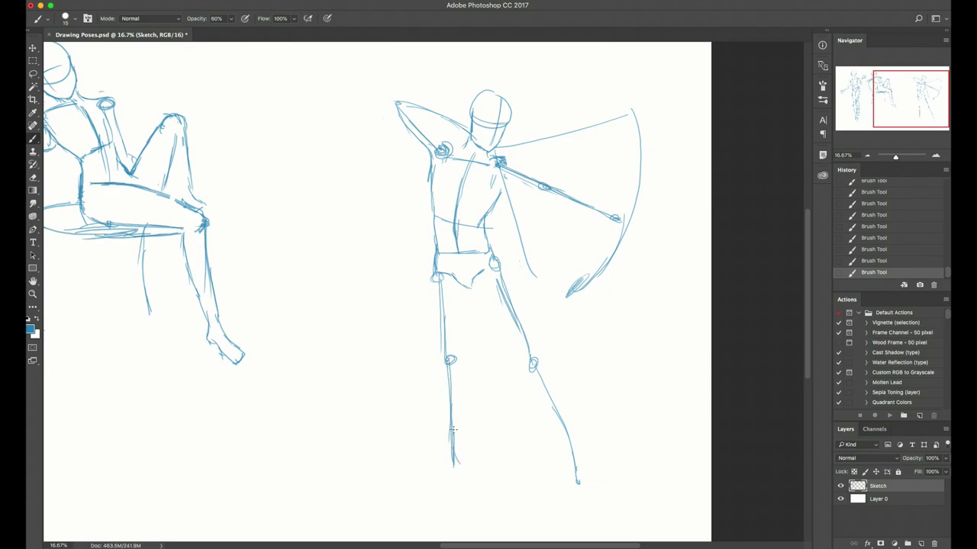
left_click_drag(453, 430, 455, 469)
- Draw both sides of the left-hand thigh and the inner contour of the right-hand thigh down to the knees
left_click_drag(432, 259, 433, 309)
mouse_move(433, 274)
left_mouse_down()
mouse_move(436, 355)
mouse_move(450, 370)
left_mouse_up()
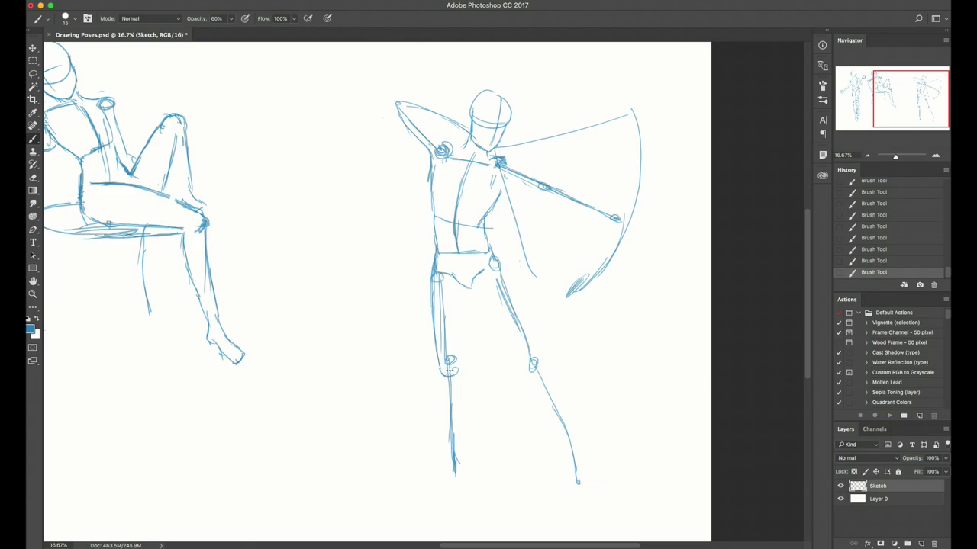
left_click_drag(469, 286, 464, 367)
left_click_drag(467, 306, 463, 374)
left_click_drag(478, 287, 510, 360)
left_click_drag(490, 321, 523, 374)
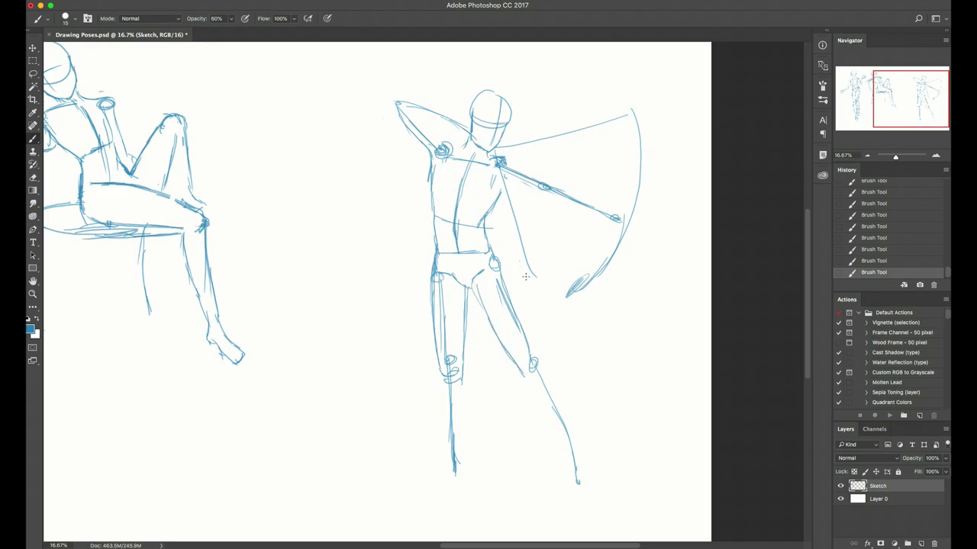
- Erase the right-hand hip circle and redraw that thigh's outer contour from the waist to the knee
left_click_drag(500, 256, 526, 319)
key("e")
left_click_drag(494, 254, 531, 333)
key("b")
left_click_drag(507, 275, 534, 351)
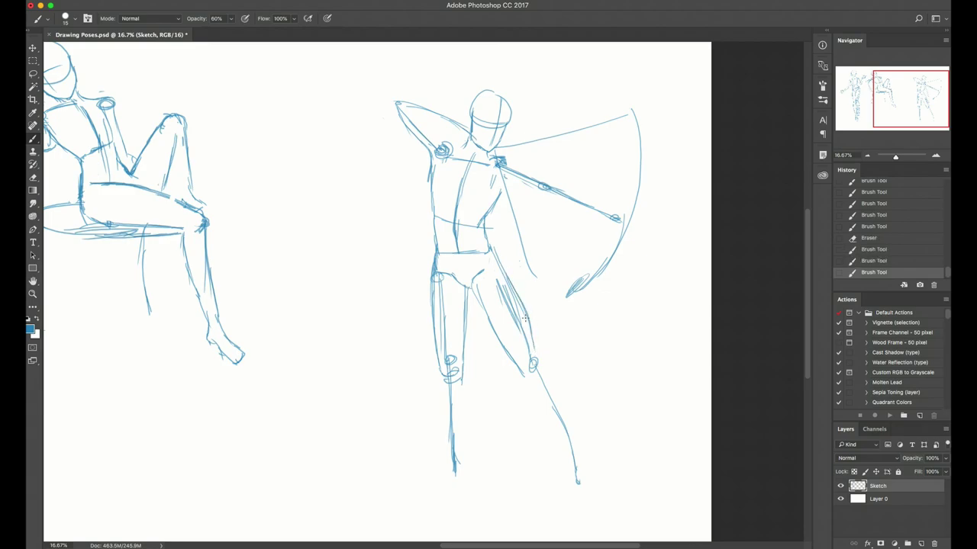
- Erase the construction lines inside the thighs and redraw the left-hand thigh's outer contour down to the knee
mouse_move(522, 304)
left_mouse_down()
mouse_move(536, 364)
mouse_move(503, 289)
left_mouse_up()
key("e")
mouse_move(441, 347)
left_mouse_down()
mouse_move(433, 290)
mouse_move(432, 307)
left_mouse_up()
key("b")
left_click_drag(433, 290, 435, 356)
left_click_drag(432, 297, 450, 383)
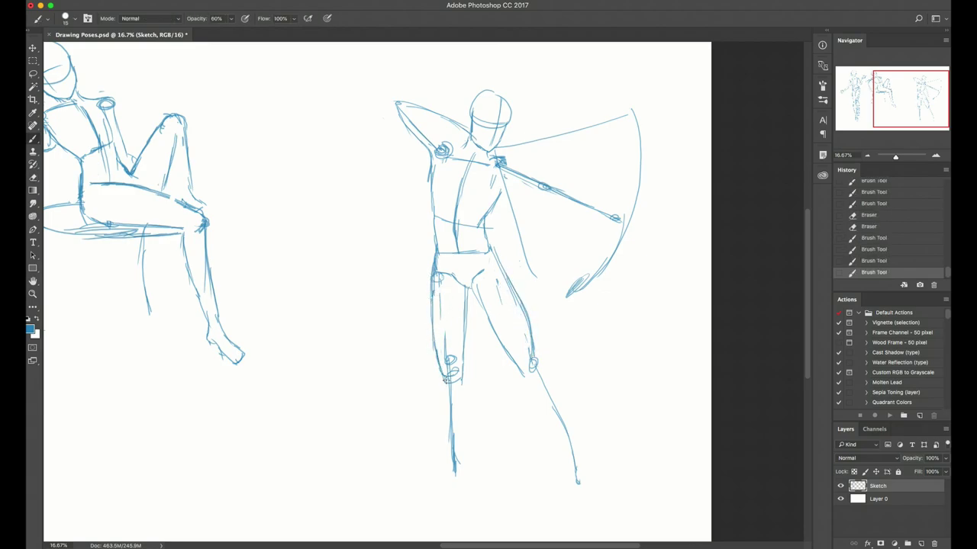
- Draw both calf contours of the right-hand leg and the inner calf contour of the left-hand leg
mouse_move(523, 365)
left_mouse_down()
mouse_move(525, 386)
mouse_move(537, 360)
mouse_move(577, 447)
left_mouse_up()
left_click_drag(525, 381, 577, 479)
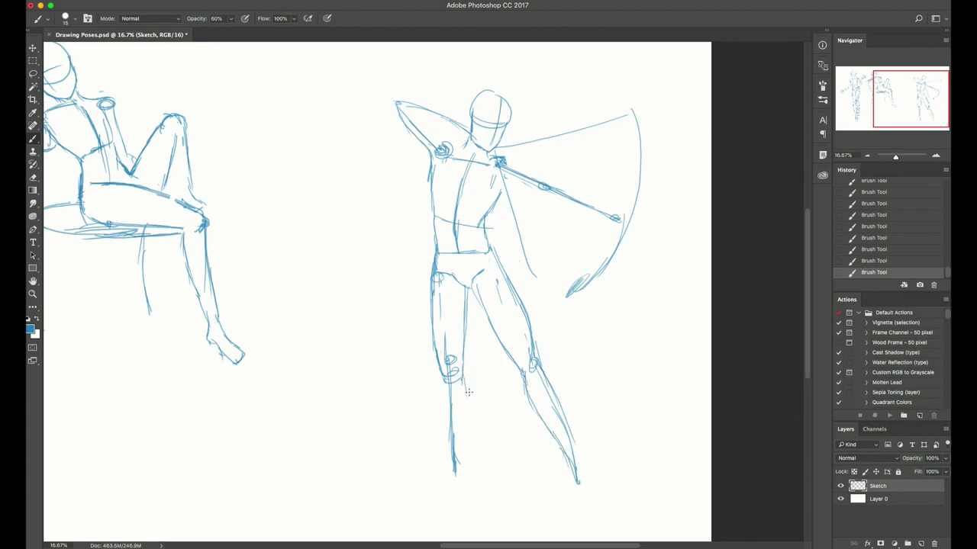
left_click_drag(468, 391, 468, 475)
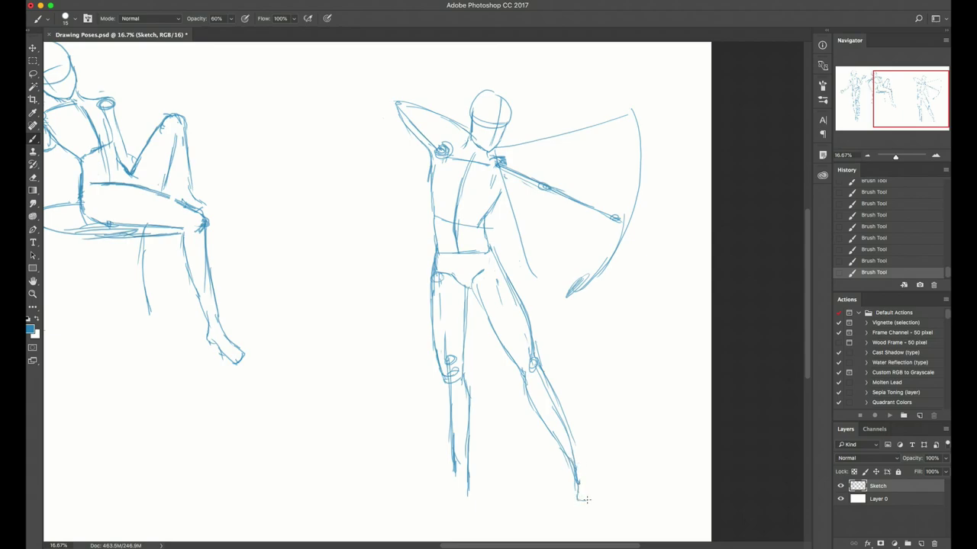
- Rework the right-hand ankle and sketch its foot pointing outward away from the body
left_click_drag(578, 435, 585, 500)
key("e")
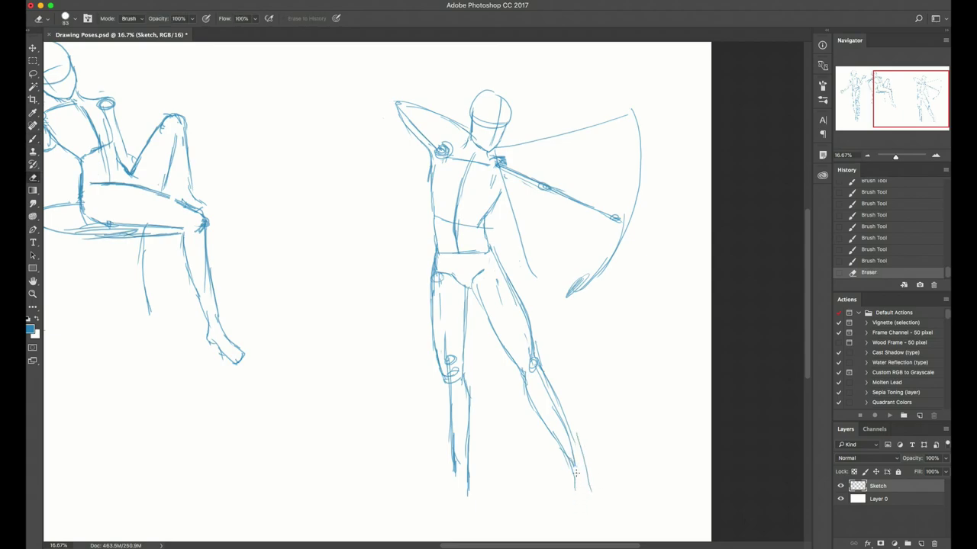
key("b")
mouse_move(571, 463)
left_mouse_down()
mouse_move(580, 498)
mouse_move(595, 494)
left_mouse_up()
mouse_move(566, 423)
left_mouse_down()
mouse_move(589, 485)
mouse_move(625, 488)
mouse_move(595, 501)
left_mouse_up()
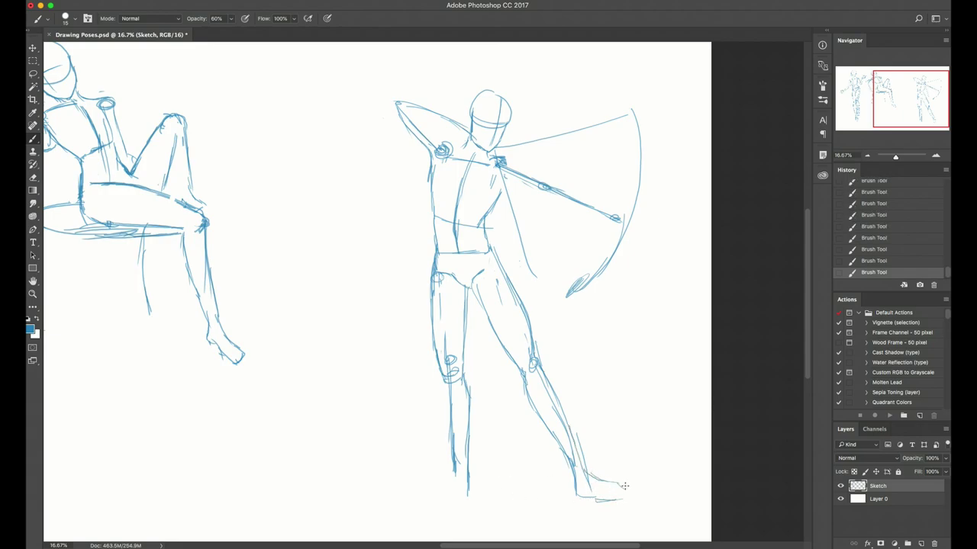
- Draw the left-hand lower leg's outer contour and add a front-facing foot below it
key("e")
key("b")
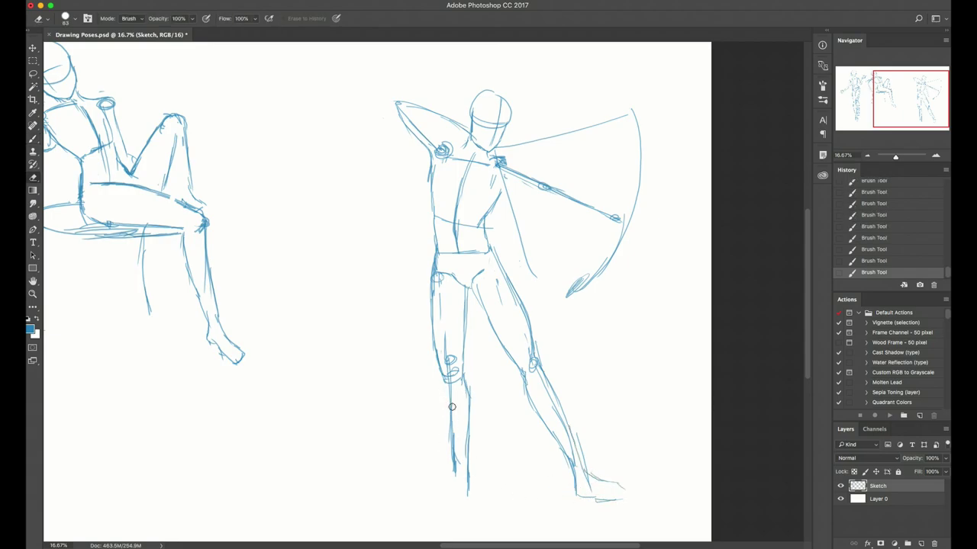
left_click_drag(443, 389, 449, 464)
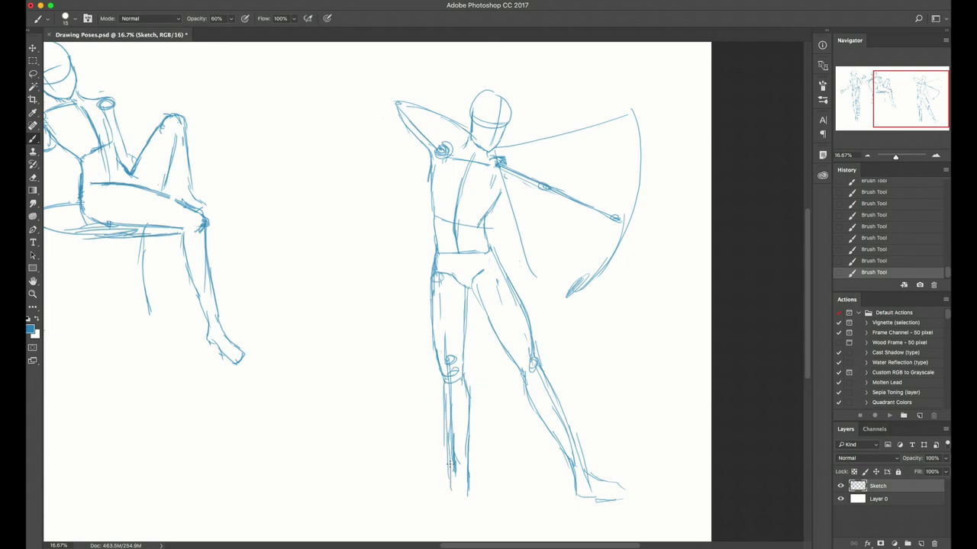
mouse_move(456, 496)
left_mouse_down()
mouse_move(471, 499)
mouse_move(482, 518)
left_mouse_up()
- Select both legs, rotate them about 1.6° clockwise and shift them slightly to fit under the torso
key("l")
mouse_move(388, 431)
left_mouse_down()
mouse_move(424, 543)
mouse_move(638, 399)
mouse_move(500, 252)
mouse_move(437, 264)
left_mouse_up()
key("ctrl+t")
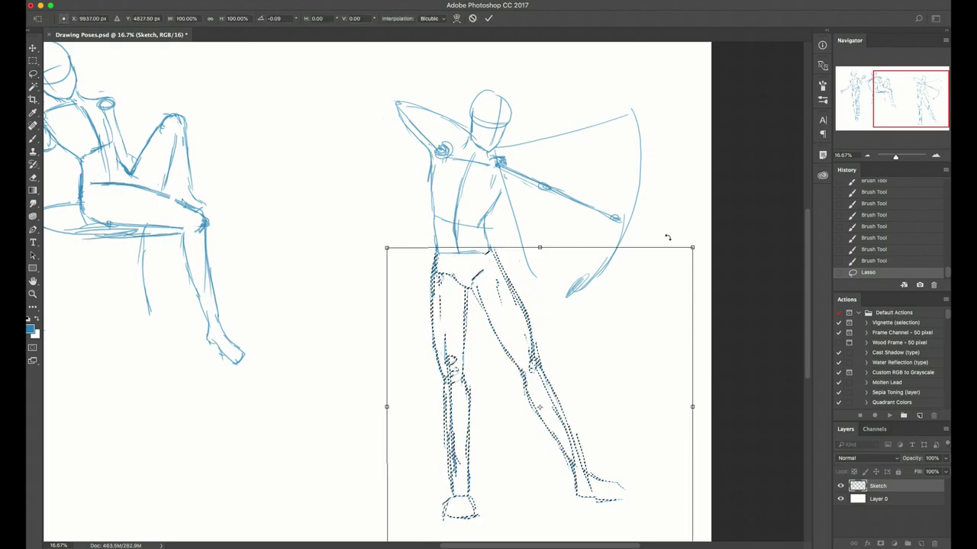
left_click_drag(668, 237, 673, 242)
left_click_drag(615, 358, 610, 361)
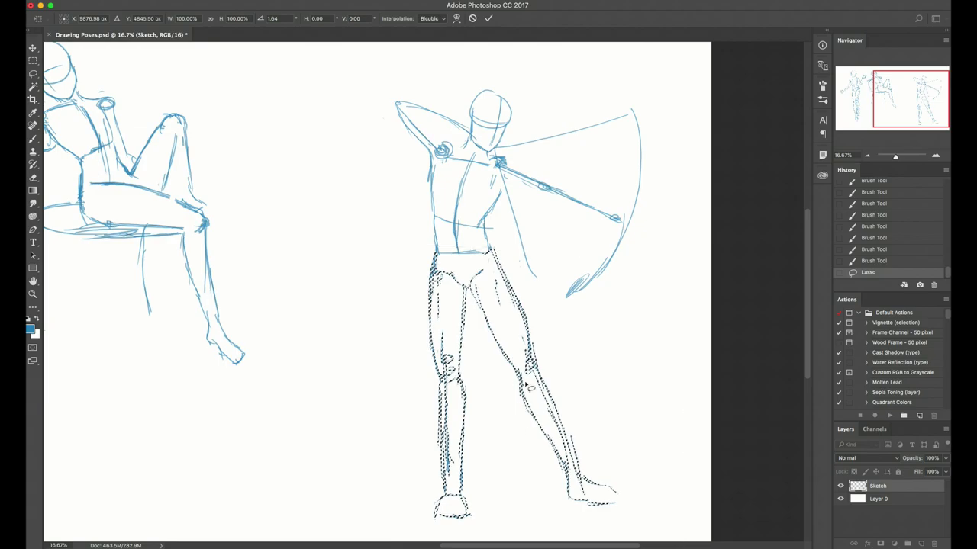
key("ctrl+d")
- Select the right-hand leg and rotate it about 2.5° clockwise around the hip, towards the other leg
mouse_move(522, 432)
left_mouse_down()
mouse_move(615, 445)
mouse_move(534, 344)
mouse_move(540, 354)
mouse_move(501, 256)
mouse_move(489, 252)
mouse_move(465, 286)
mouse_move(479, 336)
left_mouse_up()
key("ctrl+t")
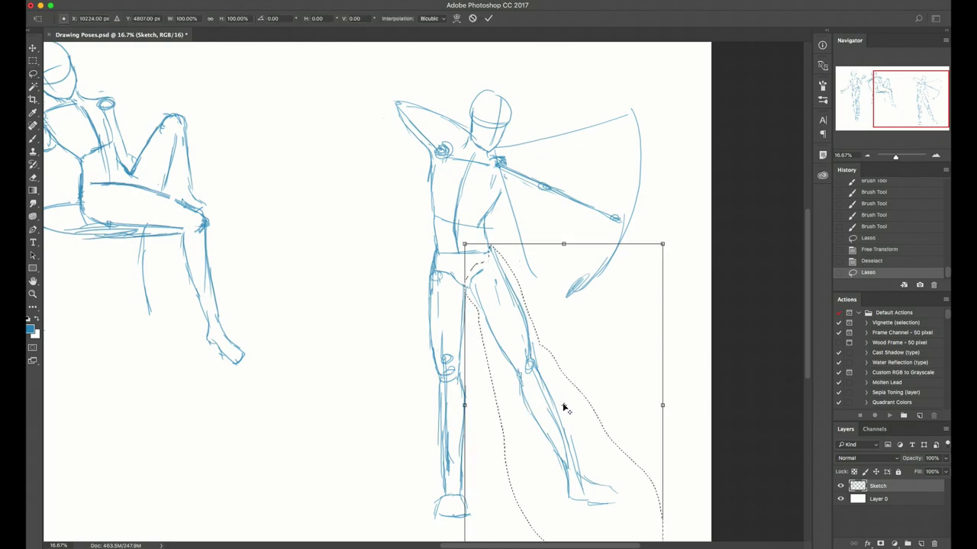
left_click_drag(564, 405, 490, 264)
left_click_drag(645, 198, 643, 206)
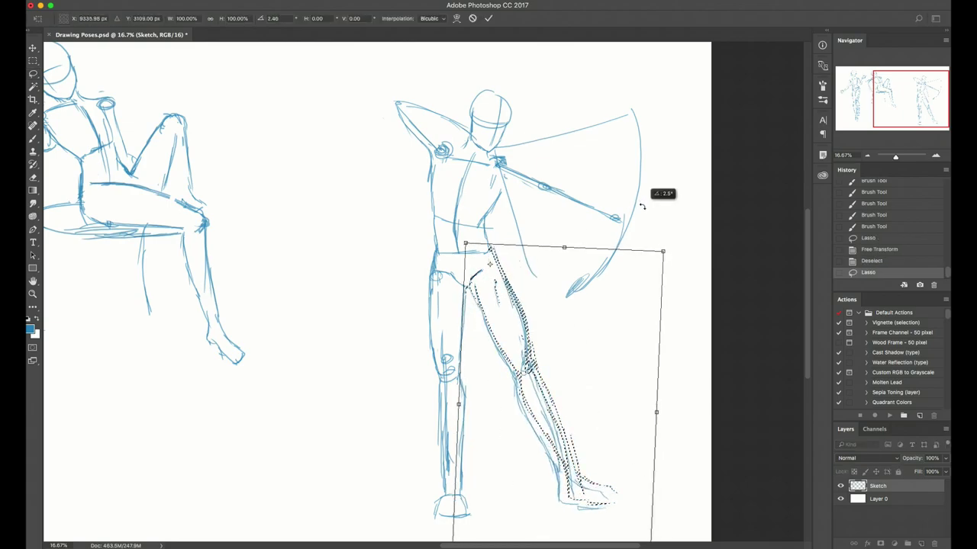
left_click_drag(656, 412, 655, 414)
key("Return")
key("ctrl+d")
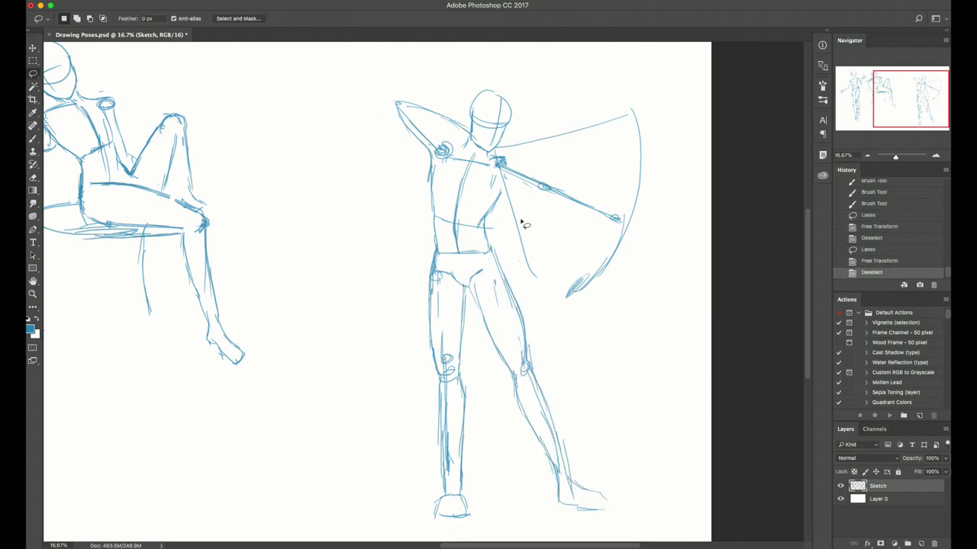
- Draw the raised forearm's lower contour from the elbow to the neck, cleaning up stray strokes
key("super+plus")
left_click_drag(528, 139, 539, 297)
key("b")
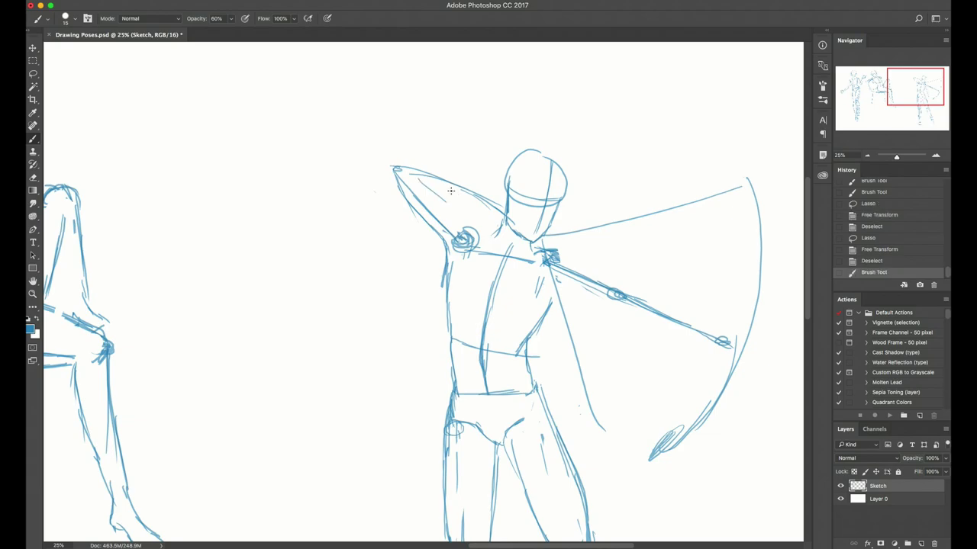
mouse_move(401, 174)
left_mouse_down()
mouse_move(418, 204)
mouse_move(462, 216)
mouse_move(444, 230)
mouse_move(425, 223)
mouse_move(390, 168)
mouse_move(427, 223)
mouse_move(460, 215)
mouse_move(449, 217)
mouse_move(488, 229)
left_mouse_up()
key("e")
key("b")
key("e")
key("b")
key("super+z")
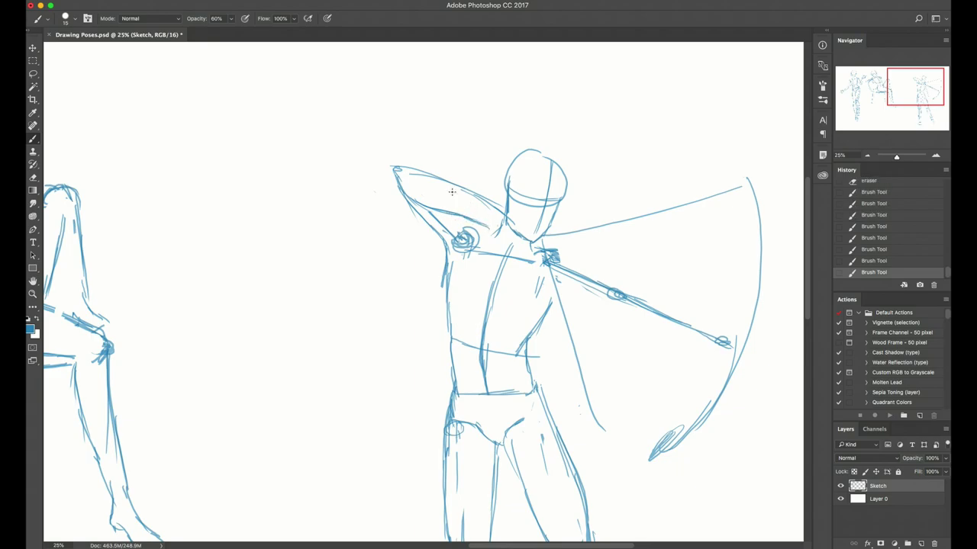
- Redraw the raised forearm's upper contour with a fuller curve and rough in the drawing hand at the chin
key("e")
mouse_move(476, 194)
left_mouse_down()
mouse_move(449, 183)
mouse_move(492, 208)
mouse_move(439, 172)
left_mouse_up()
key("b")
left_click_drag(419, 168, 455, 188)
left_click_drag(441, 177, 483, 206)
left_click_drag(466, 196, 525, 230)
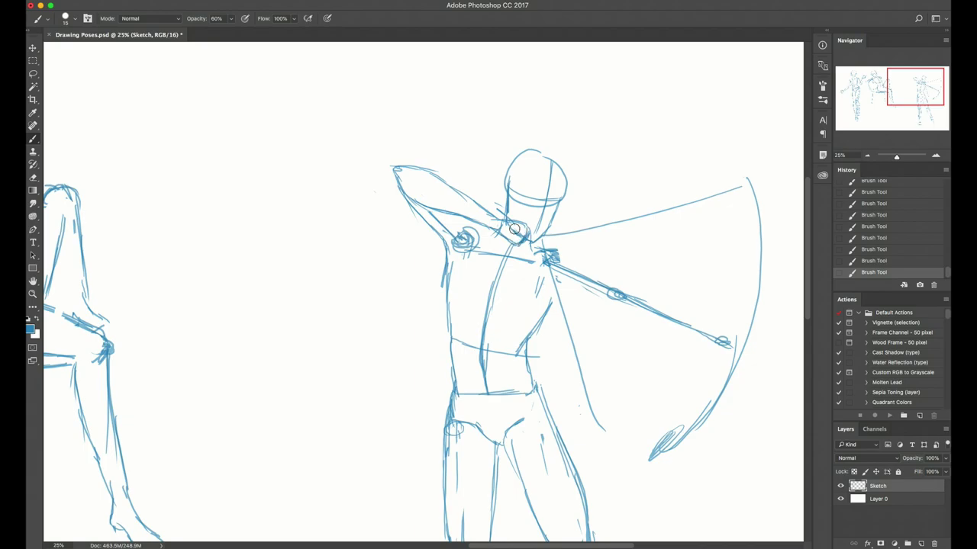
key("e")
mouse_move(522, 225)
left_mouse_down()
mouse_move(526, 236)
mouse_move(501, 237)
mouse_move(523, 228)
mouse_move(505, 218)
mouse_move(525, 223)
left_mouse_up()
- Redraw both halves of the bowstring from the hand at the chin and erase the old string lines
key("b")
mouse_move(522, 218)
left_mouse_down()
mouse_move(532, 229)
mouse_move(519, 246)
mouse_move(744, 229)
left_mouse_up()
key("e")
left_click_drag(742, 186, 594, 223)
left_click(560, 248)
key("b")
mouse_move(541, 242)
left_mouse_down()
mouse_move(555, 293)
mouse_move(587, 344)
left_mouse_up()
left_click_drag(547, 283, 605, 402)
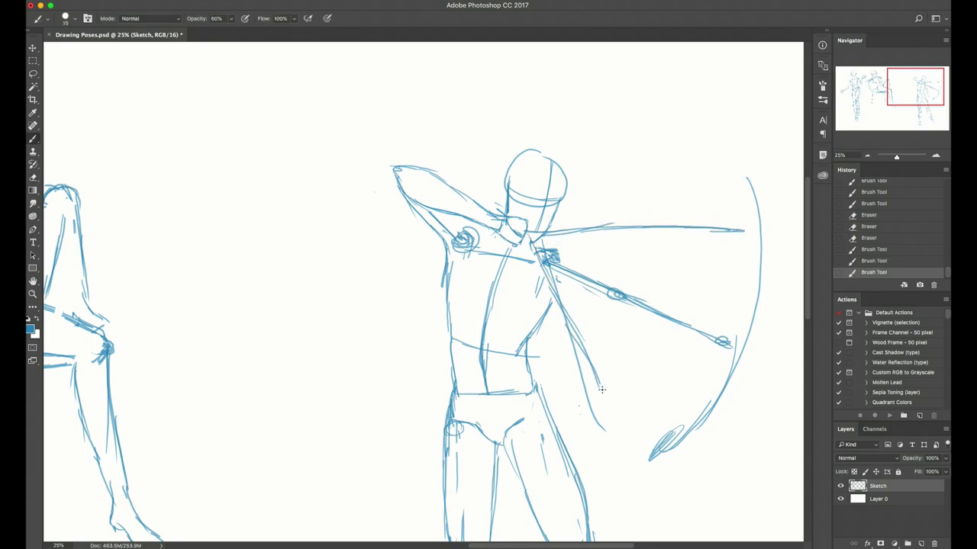
key("e")
mouse_move(569, 330)
left_mouse_down()
mouse_move(593, 382)
mouse_move(581, 378)
left_mouse_up()
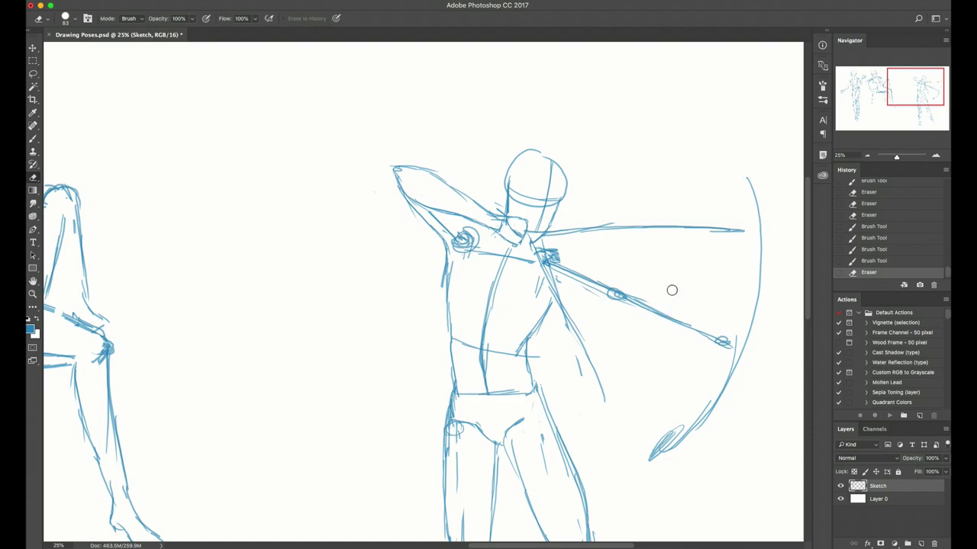
- Erase the extended arm's shoulder joint and redraw the shoulder, armpit and side of the torso
mouse_move(555, 247)
left_mouse_down()
mouse_move(563, 264)
mouse_move(546, 240)
mouse_move(578, 276)
left_mouse_up()
key("b")
mouse_move(555, 265)
left_mouse_down()
mouse_move(570, 298)
mouse_move(560, 285)
mouse_move(544, 289)
mouse_move(554, 275)
mouse_move(531, 283)
mouse_move(556, 276)
mouse_move(528, 293)
left_mouse_up()
mouse_move(560, 275)
left_mouse_down()
mouse_move(530, 290)
mouse_move(543, 286)
mouse_move(551, 306)
mouse_move(558, 284)
mouse_move(522, 352)
left_mouse_up()
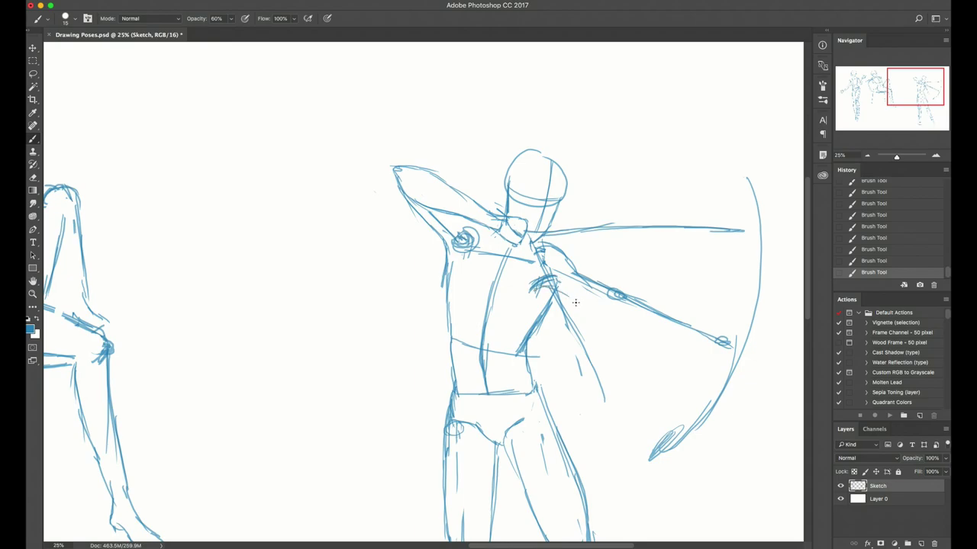
- Outline the extended upper arm down to the elbow and add the forearm's upper contour to the wrist
mouse_move(621, 296)
left_mouse_down()
mouse_move(607, 324)
mouse_move(617, 321)
left_mouse_up()
key("e")
key("b")
left_click_drag(629, 300, 618, 320)
left_click_drag(630, 302, 619, 319)
mouse_move(630, 305)
left_mouse_down()
mouse_move(620, 318)
mouse_move(668, 300)
mouse_move(622, 302)
mouse_move(731, 340)
left_mouse_up()
key("e")
key("b")
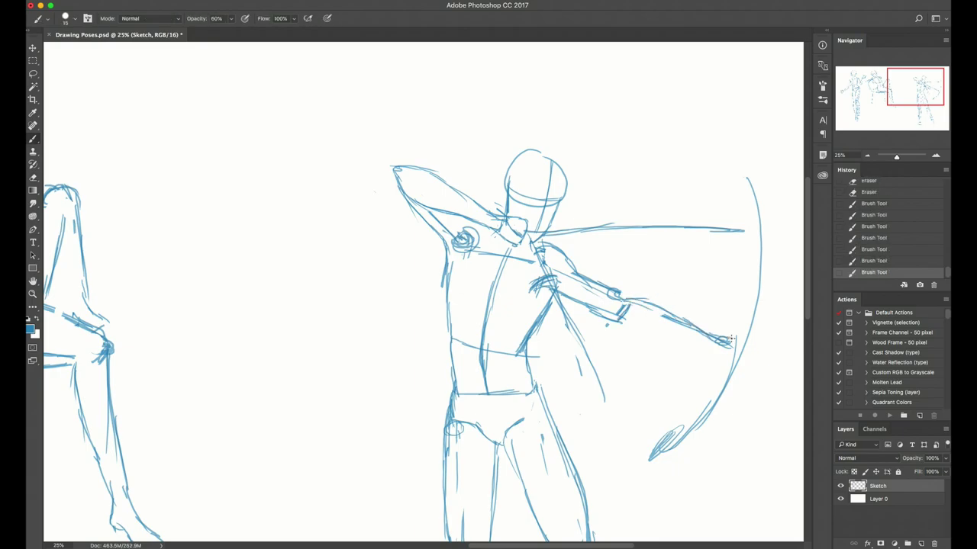
- Clean up the stray elbow strokes and draw the extended forearm's lower contour
mouse_move(621, 325)
left_mouse_down()
mouse_move(712, 352)
mouse_move(607, 326)
left_mouse_up()
key("super+z")
key("super+z")
key("e")
left_click_drag(619, 329, 643, 336)
- Draw a fist gripping the bow at the end of the extended arm and refine its fingers
key("b")
left_click_drag(724, 343, 748, 335)
left_click_drag(743, 335, 752, 354)
mouse_move(751, 348)
left_mouse_down()
mouse_move(748, 368)
mouse_move(723, 364)
mouse_move(730, 370)
left_mouse_up()
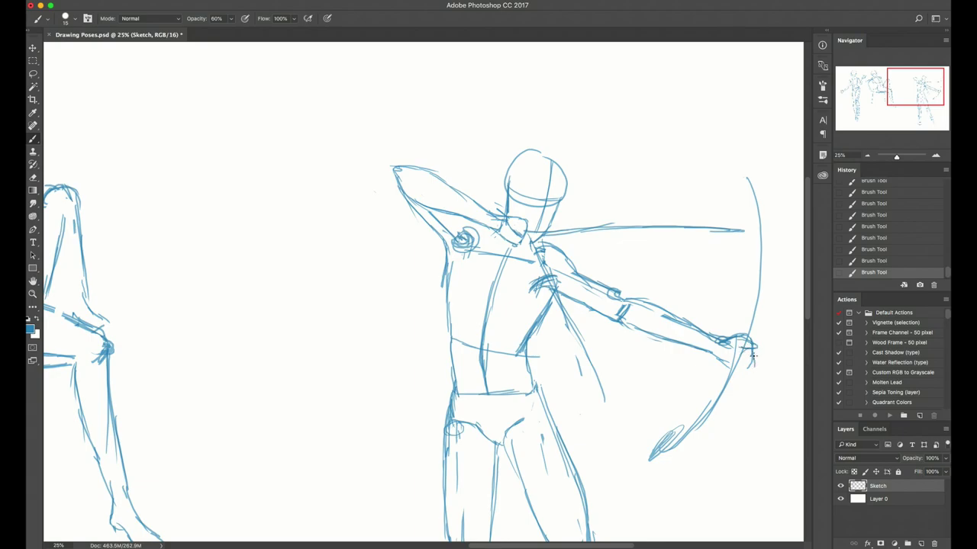
key("e")
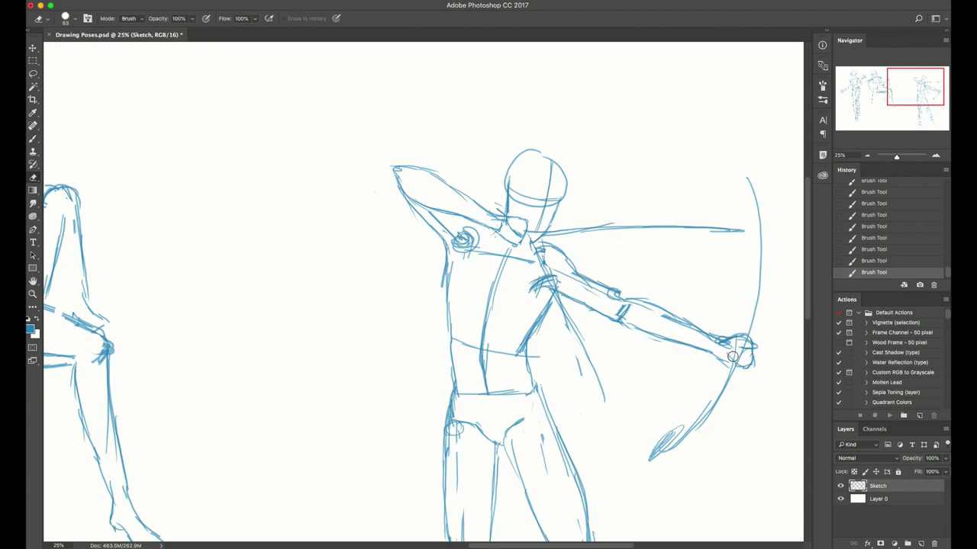
mouse_move(734, 359)
left_mouse_down()
mouse_move(713, 360)
mouse_move(739, 349)
mouse_move(736, 366)
left_mouse_up()
key("b")
mouse_move(736, 363)
left_mouse_down()
mouse_move(751, 367)
mouse_move(752, 351)
mouse_move(735, 364)
left_mouse_up()
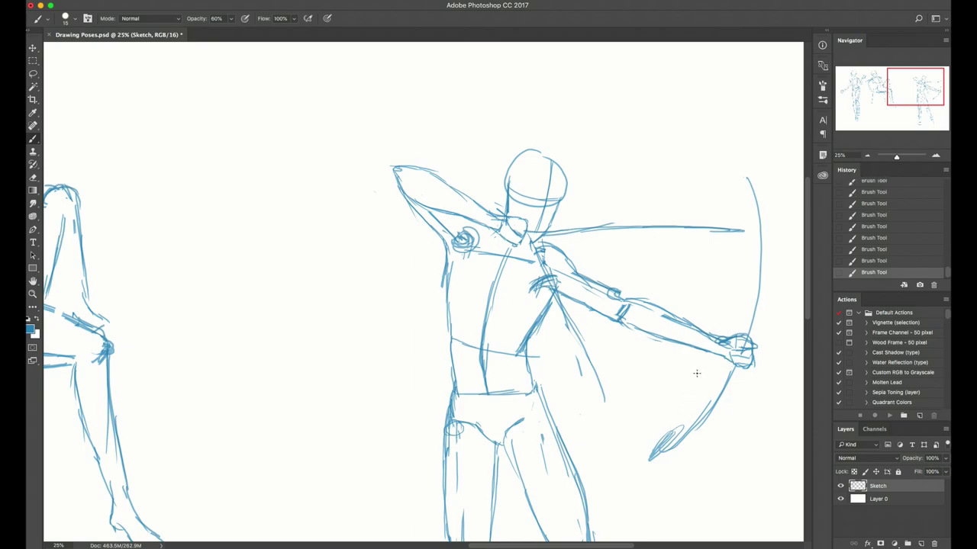
- Erase the bow's upper limb and redraw it as a shorter curve running into the fist
key("e")
left_click_drag(748, 180, 768, 274)
key("b")
mouse_move(729, 200)
left_mouse_down()
mouse_move(762, 282)
mouse_move(741, 221)
mouse_move(757, 295)
left_mouse_up()
key("super+z")
left_click_drag(744, 219, 752, 328)
left_click_drag(758, 287, 747, 334)
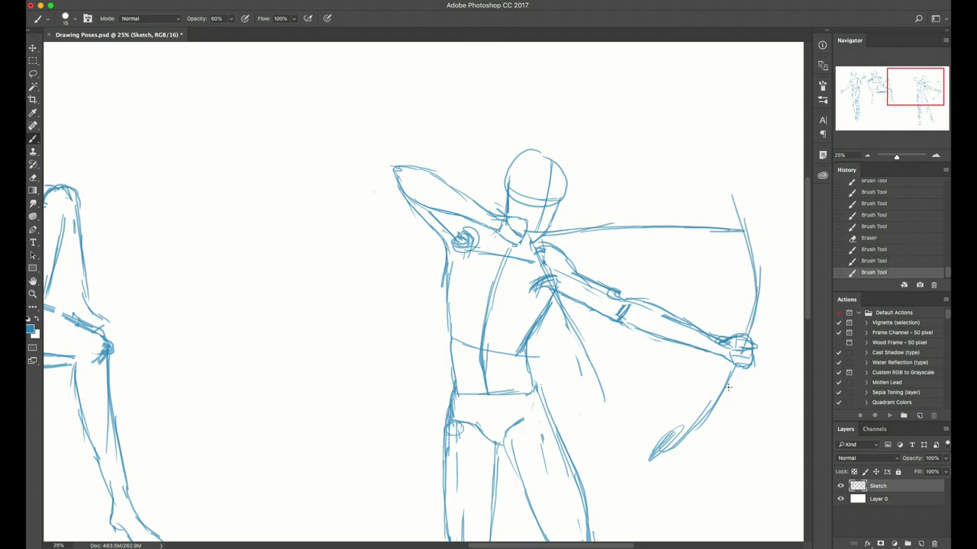
- Redraw the bow's lower limb with a shallower tip, erase the old limb and extend the lower string to meet it
left_click_drag(732, 371, 660, 440)
left_click_drag(710, 403, 626, 441)
left_click_drag(675, 422, 626, 441)
key("e")
mouse_move(685, 425)
left_mouse_down()
mouse_move(628, 466)
mouse_move(659, 417)
left_mouse_up()
key("b")
left_click_drag(583, 362, 624, 433)
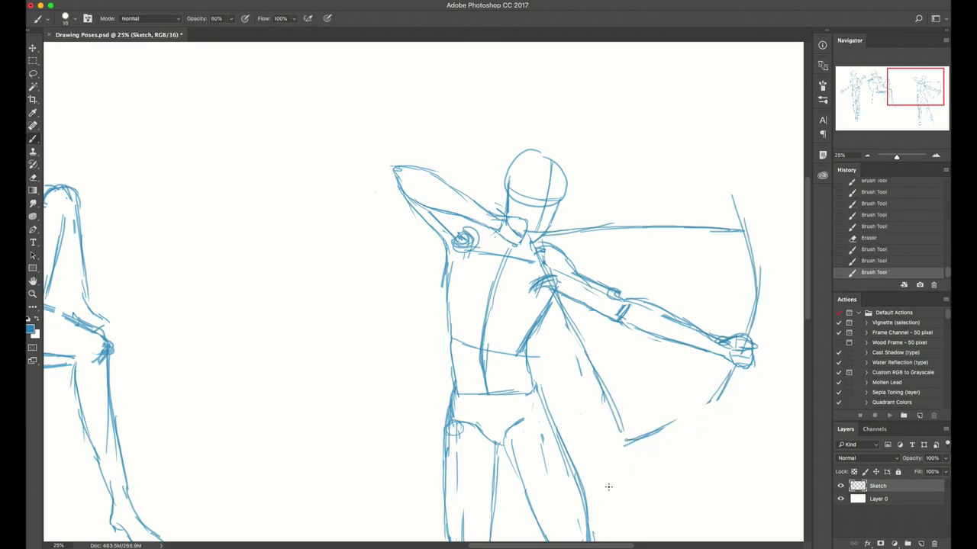
- Move the whole archer to the far right of the canvas and shift the reclining figure slightly up and right
key("super+minus")
key("super+minus")
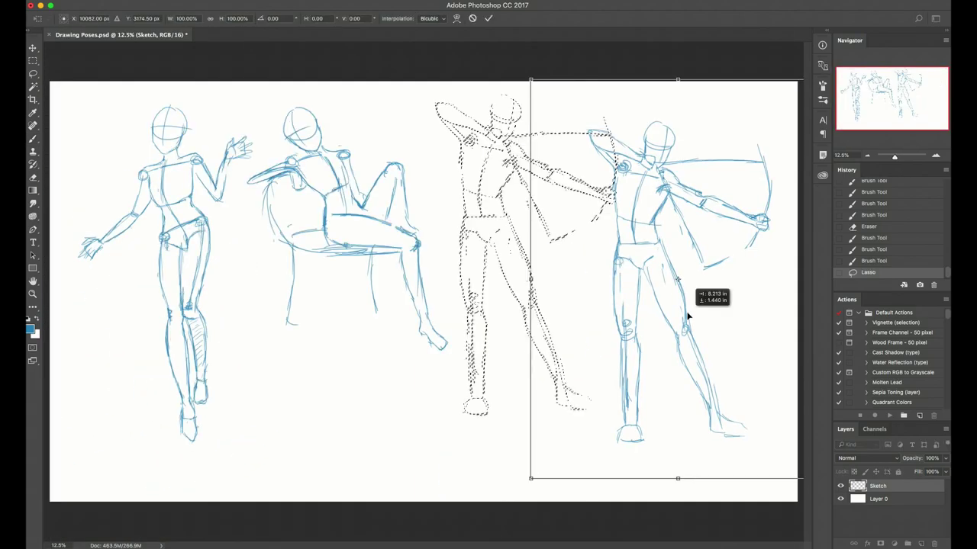
left_click_drag(686, 317, 689, 306)
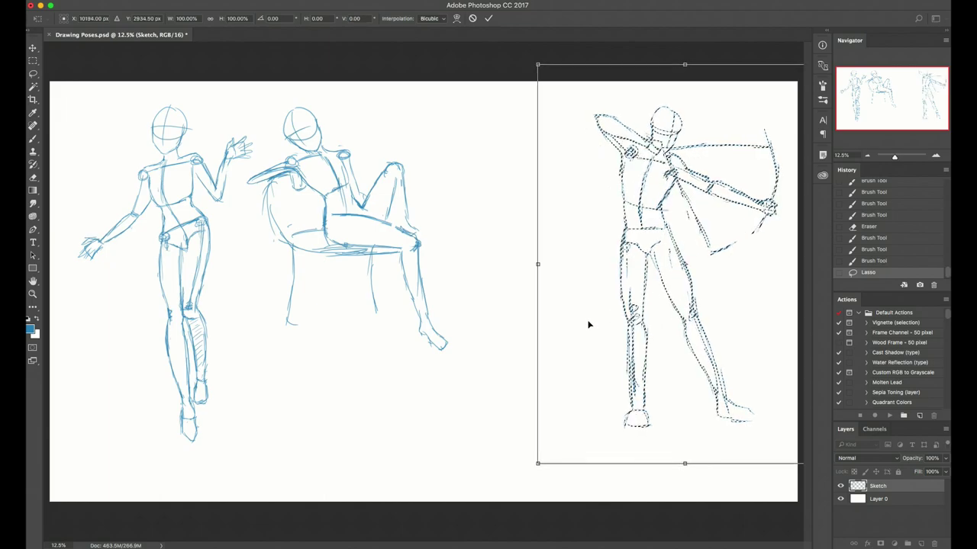
key("Return")
mouse_move(461, 239)
left_mouse_down()
mouse_move(349, 419)
mouse_move(257, 239)
mouse_move(436, 175)
mouse_move(458, 229)
left_mouse_up()
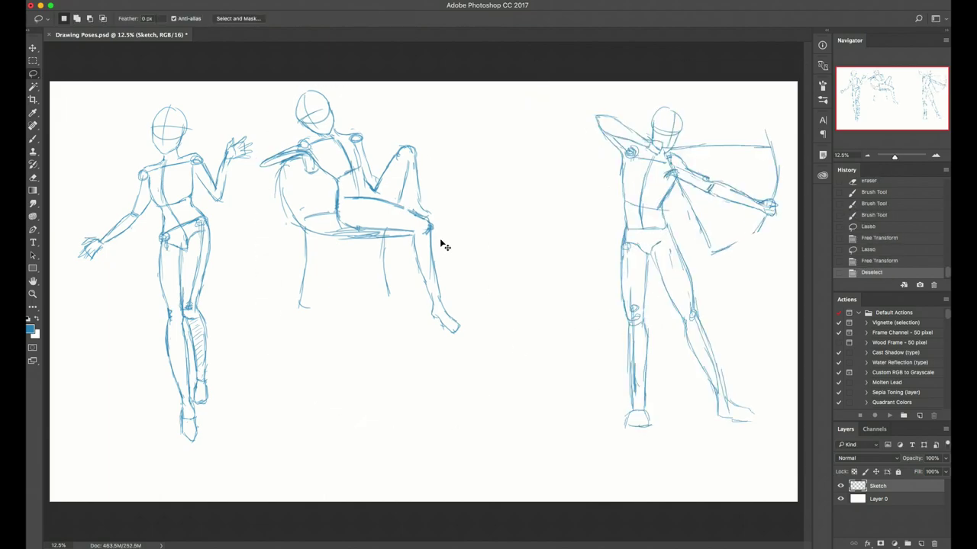
- Select the reclining figure and shift it slightly to the left
key("super+equal")
scroll(496, 252, "down", 2)
scroll(496, 229, "down", 3)
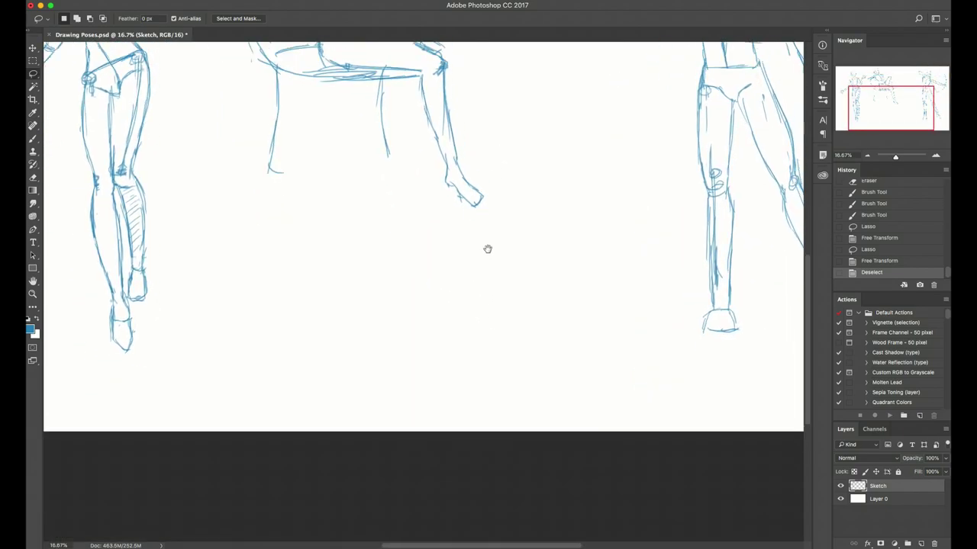
scroll(488, 247, "up", 2)
key("b")
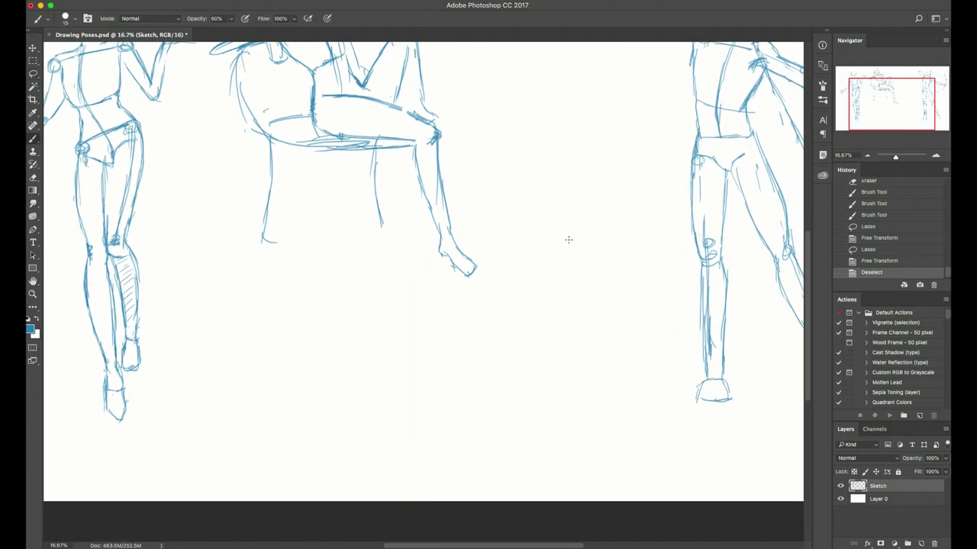
key("super+minus")
key("l")
mouse_move(493, 202)
left_mouse_down()
mouse_move(293, 510)
mouse_move(42, 289)
mouse_move(263, 57)
mouse_move(485, 218)
left_mouse_up()
key("super+t")
left_click_drag(335, 246, 305, 245)
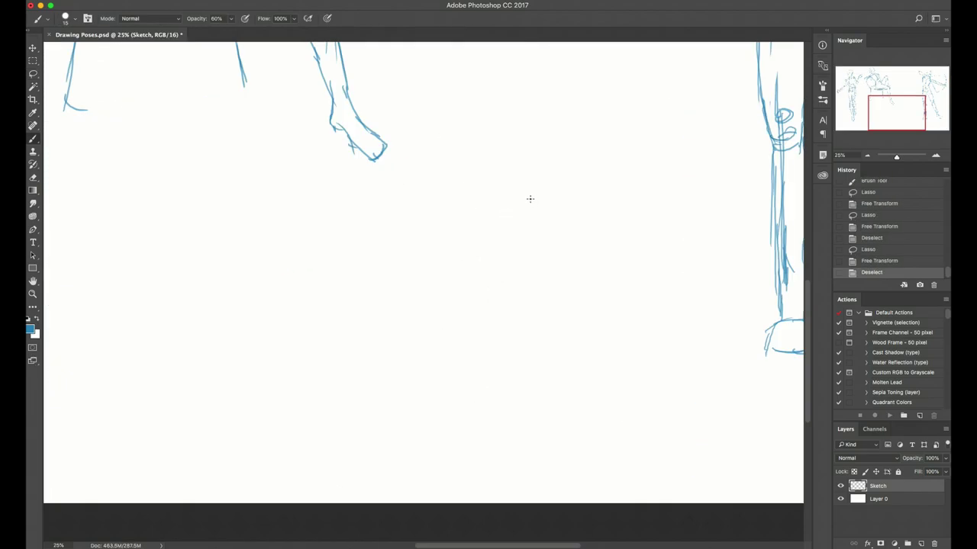
- Start a fourth figure between the reclining figure and the archer with a downward-tilted head, neck line and shoulder circles
mouse_move(506, 192)
left_mouse_down()
mouse_move(523, 240)
mouse_move(519, 203)
mouse_move(489, 203)
mouse_move(530, 258)
mouse_move(497, 229)
mouse_move(520, 211)
mouse_move(516, 255)
mouse_move(534, 271)
mouse_move(554, 214)
mouse_move(530, 265)
left_mouse_up()
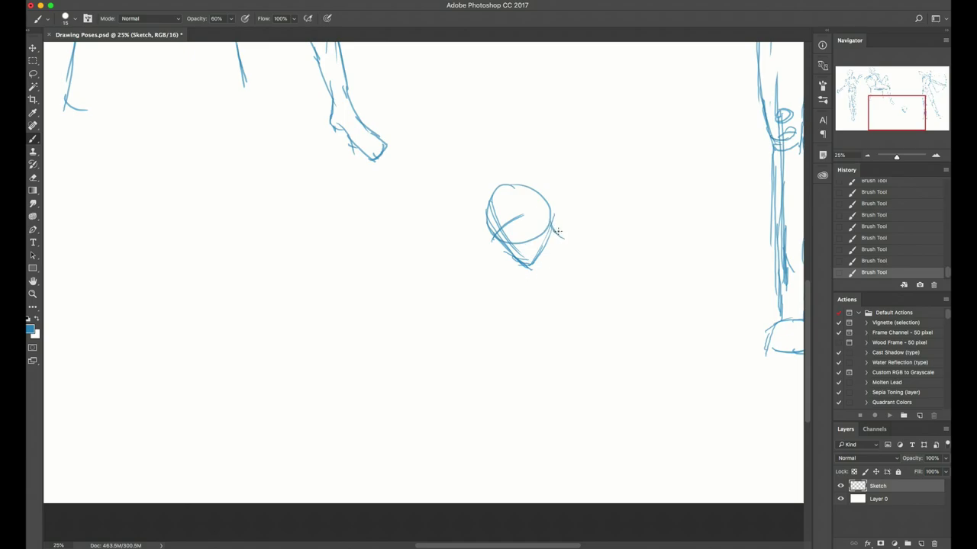
mouse_move(575, 237)
left_mouse_down()
mouse_move(572, 258)
mouse_move(579, 240)
left_mouse_up()
key("super+z")
mouse_move(571, 237)
left_mouse_down()
mouse_move(578, 249)
mouse_move(563, 256)
mouse_move(505, 261)
left_mouse_up()
key("ctrl+z")
- Draw the fourth figure's hunched back as a long curve from the shoulder joint down to the hip
left_click_drag(561, 248, 586, 294)
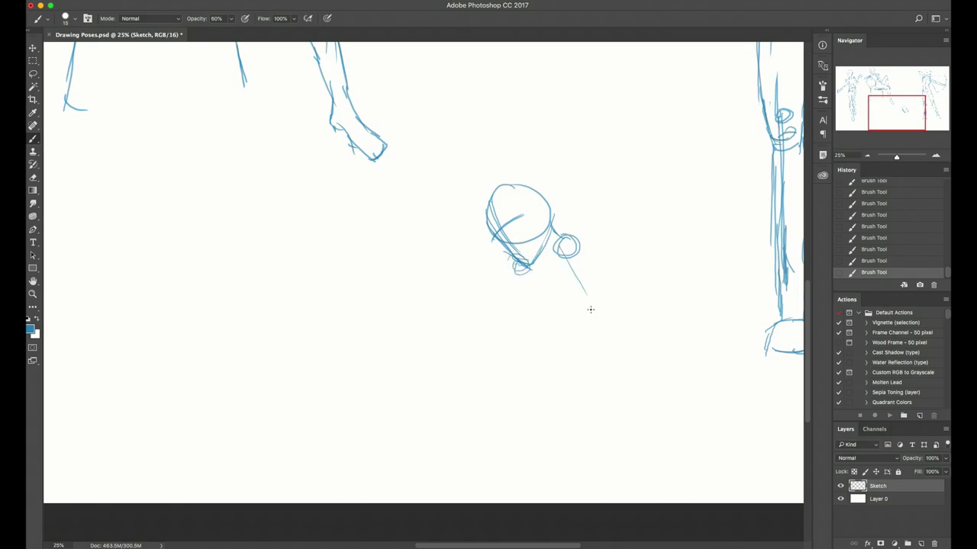
mouse_move(568, 255)
left_mouse_down()
mouse_move(599, 301)
mouse_move(603, 331)
left_mouse_up()
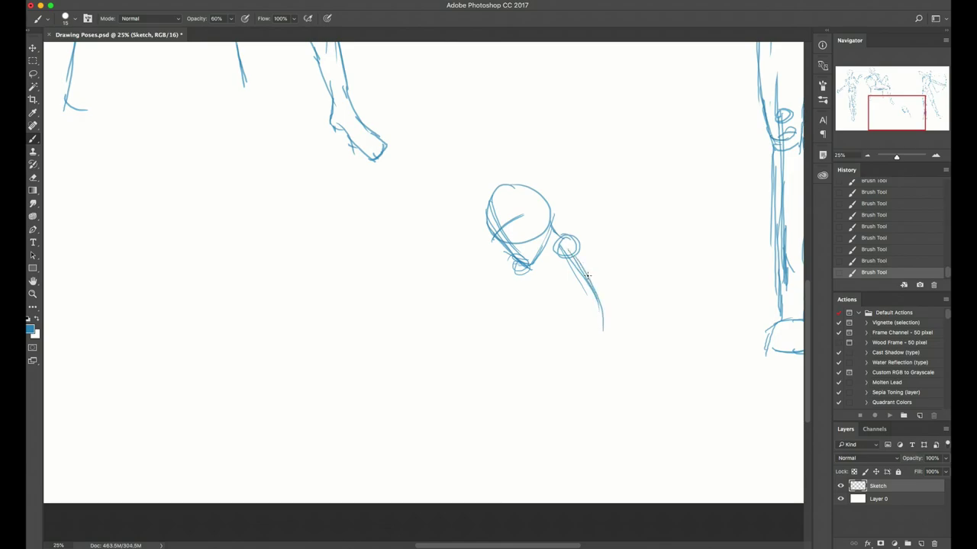
mouse_move(588, 276)
left_mouse_down()
mouse_move(602, 321)
mouse_move(576, 406)
left_mouse_up()
left_click_drag(548, 403, 586, 413)
key("super+z")
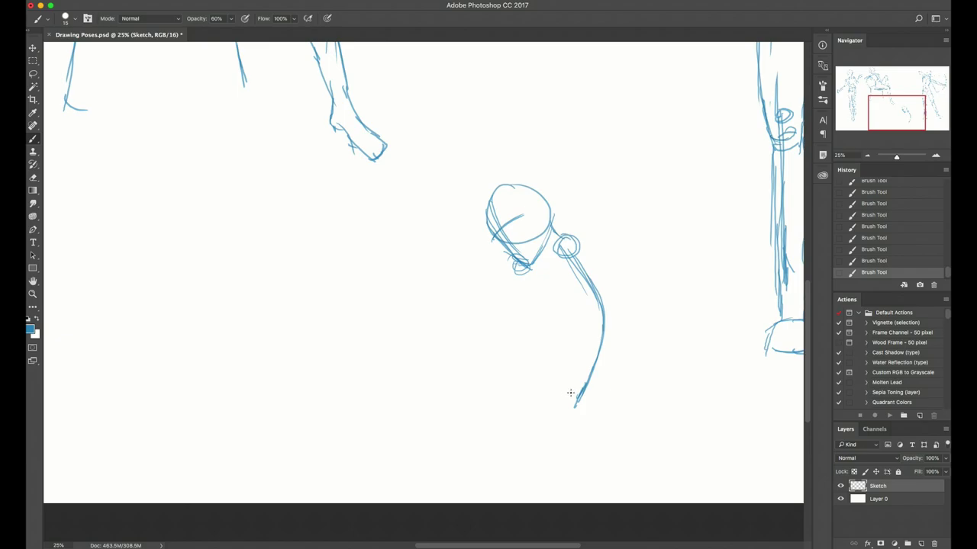
- Add the pelvis line and hip joint, and sketch a bent leg with raised thigh, knee circle and shin
left_click_drag(559, 376, 591, 413)
left_click_drag(548, 366, 597, 415)
mouse_move(554, 388)
left_mouse_down()
mouse_move(569, 404)
mouse_move(555, 401)
mouse_move(512, 328)
left_mouse_up()
mouse_move(552, 402)
left_mouse_down()
mouse_move(499, 279)
mouse_move(482, 409)
left_mouse_up()
mouse_move(501, 277)
left_mouse_down()
mouse_move(476, 417)
mouse_move(504, 269)
mouse_move(473, 423)
left_mouse_up()
left_click_drag(488, 363, 478, 407)
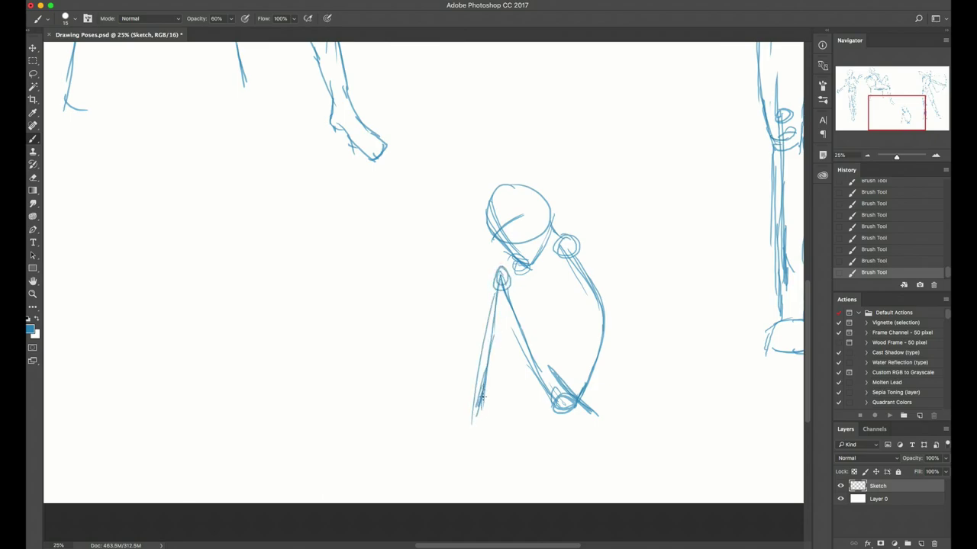
- Draw a second thigh line from the raised knee back to the hip
left_click_drag(509, 297, 528, 322)
key("super+z")
left_click_drag(502, 276, 571, 371)
left_click_drag(534, 326, 576, 373)
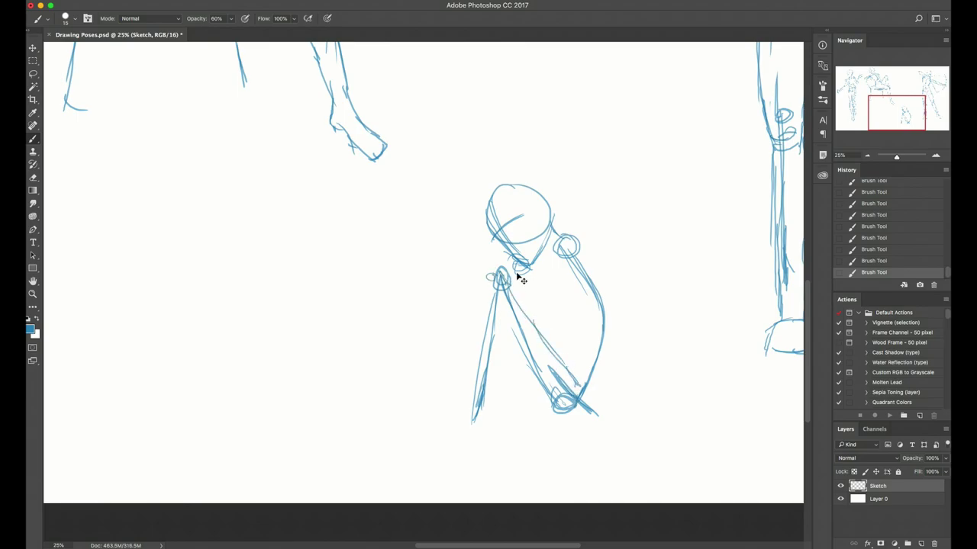
- Add a second knee circle and draw the other shin slanting further forward, undoing the unsuitable strokes
key("super+z")
left_click_drag(504, 291, 495, 377)
key("super+z")
left_click_drag(501, 302, 500, 406)
key("super+z")
mouse_move(497, 290)
left_mouse_down()
mouse_move(456, 410)
mouse_move(459, 386)
left_mouse_up()
key("super+z")
left_click_drag(487, 309, 449, 397)
left_click_drag(467, 351, 444, 418)
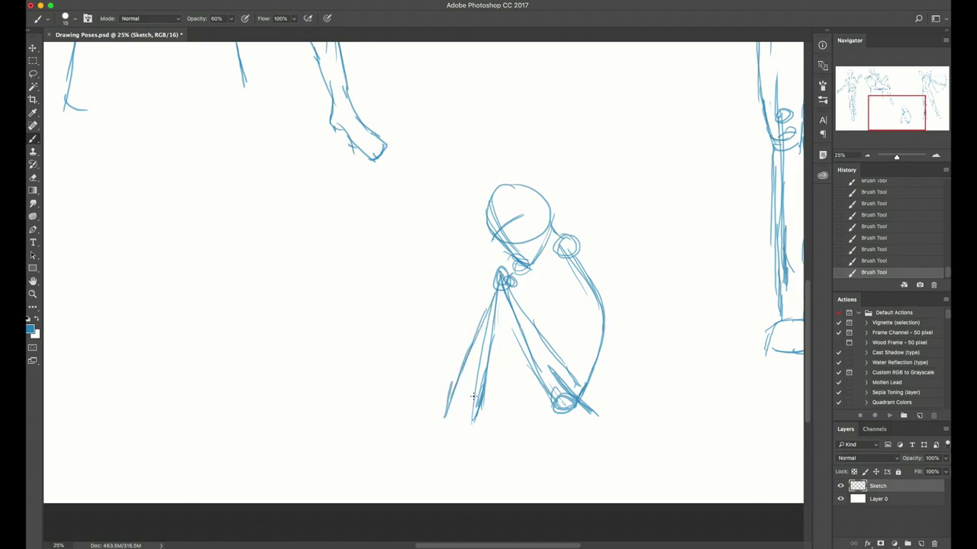
- Select the seated figure's head, then tilt it further downward and shift it slightly forward
key("l")
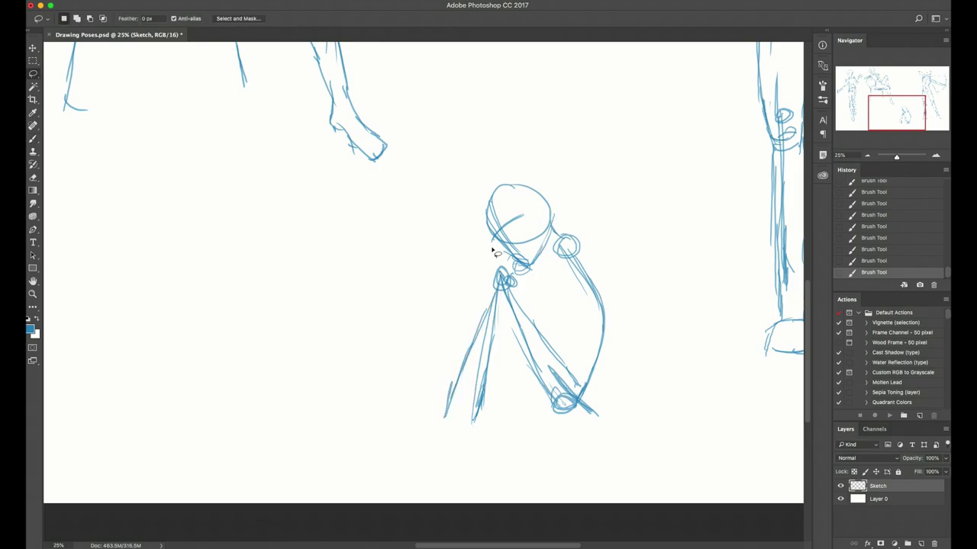
mouse_move(494, 245)
left_mouse_down()
mouse_move(534, 280)
mouse_move(565, 200)
mouse_move(467, 229)
mouse_move(492, 248)
left_mouse_up()
key("super+t")
mouse_move(563, 212)
left_mouse_down()
mouse_move(571, 210)
mouse_move(566, 219)
left_mouse_up()
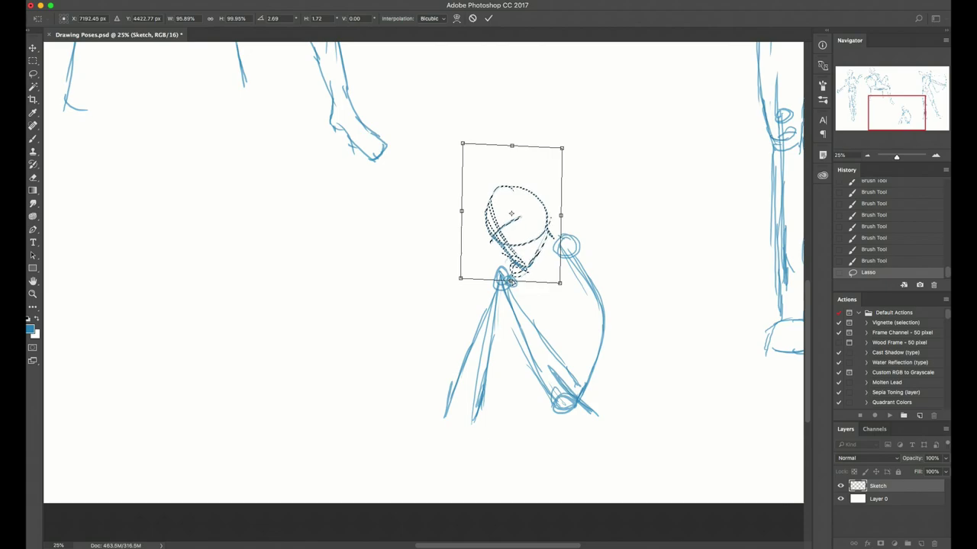
left_click_drag(511, 280, 512, 276)
left_click_drag(642, 234, 609, 185)
left_click_drag(539, 198, 550, 228)
key("Return")
key("ctrl+d")
- Connect the neck to the shoulder and sketch the near arm bent at the elbow, its forearm reaching across the shins
key("b")
left_click_drag(547, 224, 566, 234)
left_click_drag(564, 246, 514, 320)
left_click_drag(513, 318, 450, 380)
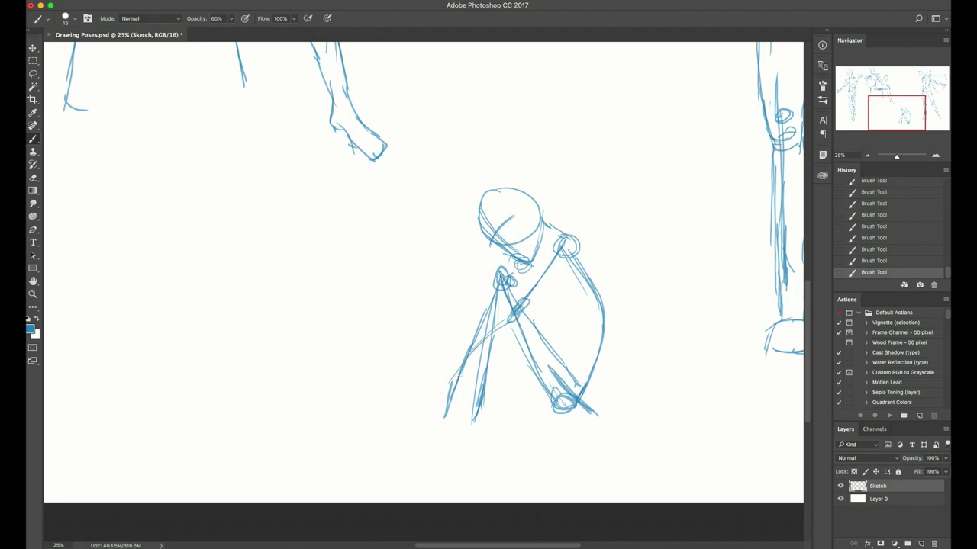
left_click_drag(512, 318, 433, 385)
- Draw the outer back contour from the shoulder down around the buttocks
mouse_move(569, 229)
left_mouse_down()
mouse_move(602, 284)
mouse_move(591, 239)
mouse_move(600, 273)
mouse_move(586, 252)
left_mouse_up()
key("e")
key("b")
left_click_drag(582, 233, 613, 300)
mouse_move(593, 256)
left_mouse_down()
mouse_move(611, 299)
mouse_move(610, 333)
left_mouse_up()
left_click_drag(611, 290, 606, 368)
left_click_drag(609, 335, 600, 383)
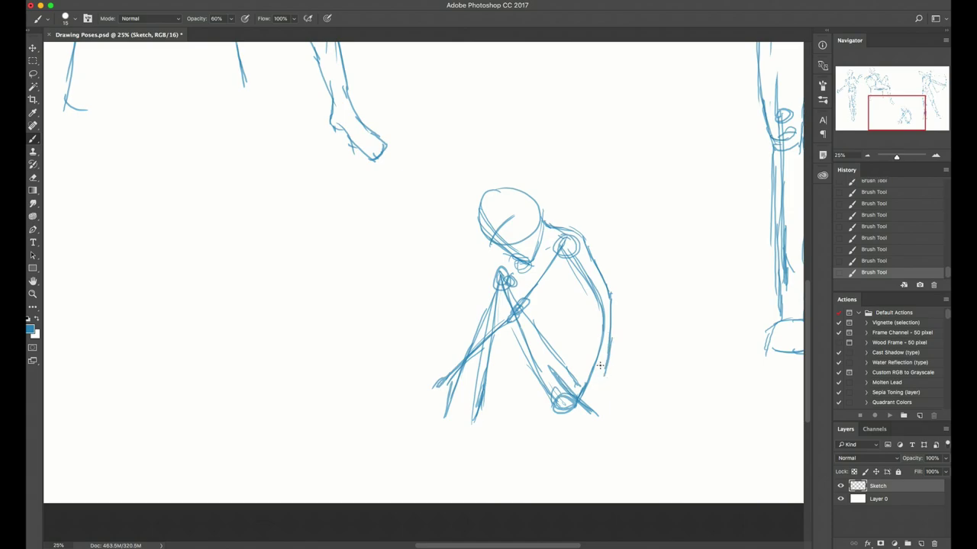
mouse_move(612, 333)
left_mouse_down()
mouse_move(598, 408)
mouse_move(547, 420)
left_mouse_up()
- Erase the shoulder joint and inner back guideline, then outline the near upper arm
key("e")
mouse_move(578, 244)
left_mouse_down()
mouse_move(557, 258)
mouse_move(564, 235)
mouse_move(544, 226)
mouse_move(551, 245)
mouse_move(519, 303)
mouse_move(554, 289)
mouse_move(565, 274)
mouse_move(542, 283)
mouse_move(578, 261)
mouse_move(587, 284)
mouse_move(571, 257)
mouse_move(565, 272)
mouse_move(584, 270)
left_mouse_up()
key("b")
key("e")
key("b")
left_click_drag(568, 271, 581, 272)
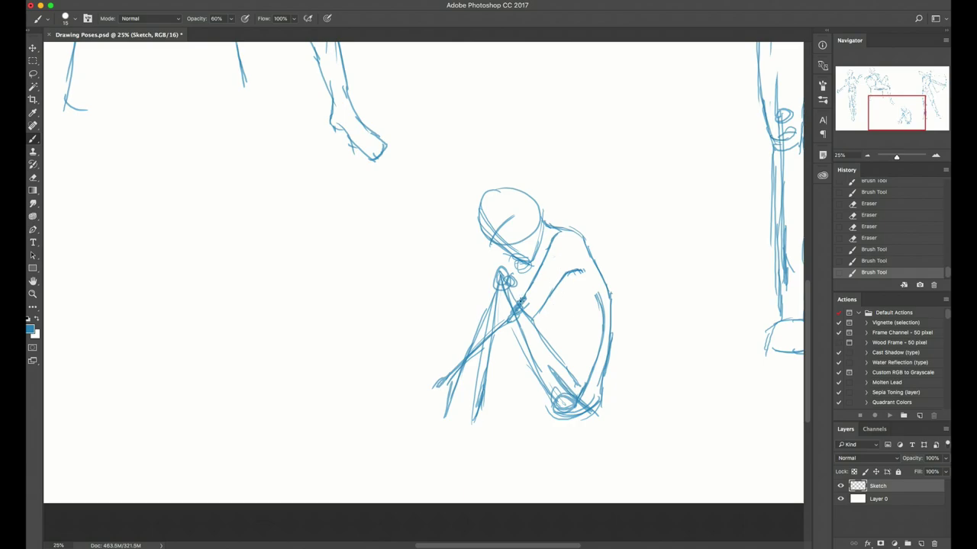
- Clean up the elbow and outline the near forearm and the hand resting over the shins
key("e")
mouse_move(525, 308)
left_mouse_down()
mouse_move(467, 347)
mouse_move(504, 331)
mouse_move(494, 318)
mouse_move(461, 349)
mouse_move(481, 328)
mouse_move(454, 361)
mouse_move(524, 326)
left_mouse_up()
key("b")
key("e")
key("b")
left_click_drag(533, 317, 437, 385)
key("e")
key("b")
mouse_move(465, 345)
left_mouse_down()
mouse_move(448, 368)
mouse_move(446, 393)
mouse_move(461, 365)
mouse_move(447, 395)
mouse_move(452, 379)
left_mouse_up()
key("e")
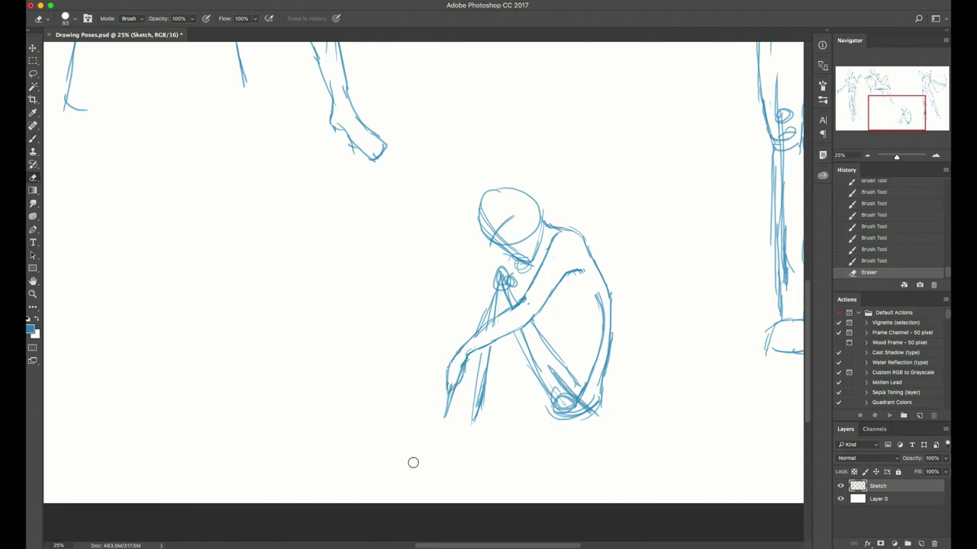
- Add short strokes under the chin and draw the far forearm and hand beside the near hand
key("b")
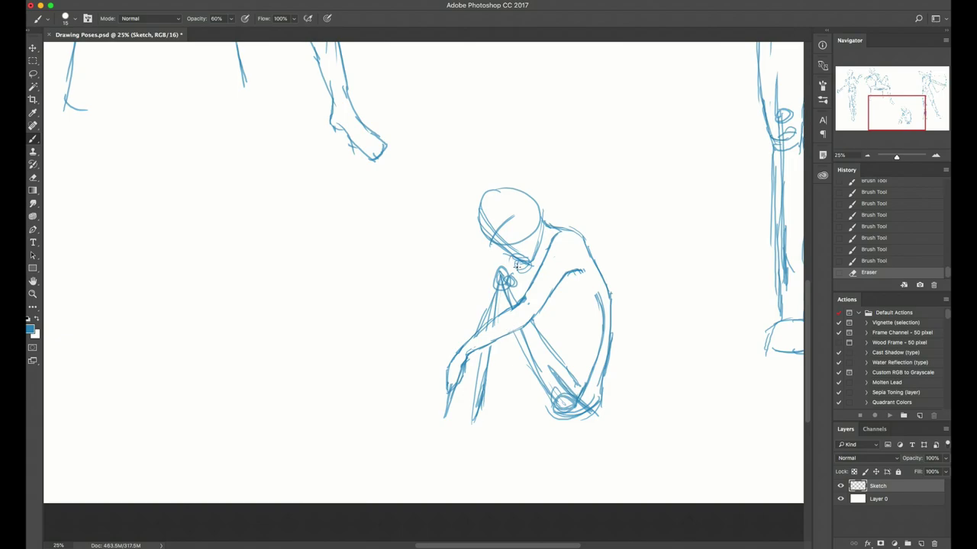
left_click_drag(516, 263, 524, 271)
left_click_drag(517, 266, 525, 271)
left_click_drag(446, 359, 453, 383)
mouse_move(450, 362)
left_mouse_down()
mouse_move(456, 357)
mouse_move(453, 371)
left_mouse_up()
key("e")
mouse_move(457, 348)
left_mouse_down()
mouse_move(482, 315)
mouse_move(468, 338)
left_mouse_up()
key("b")
key("e")
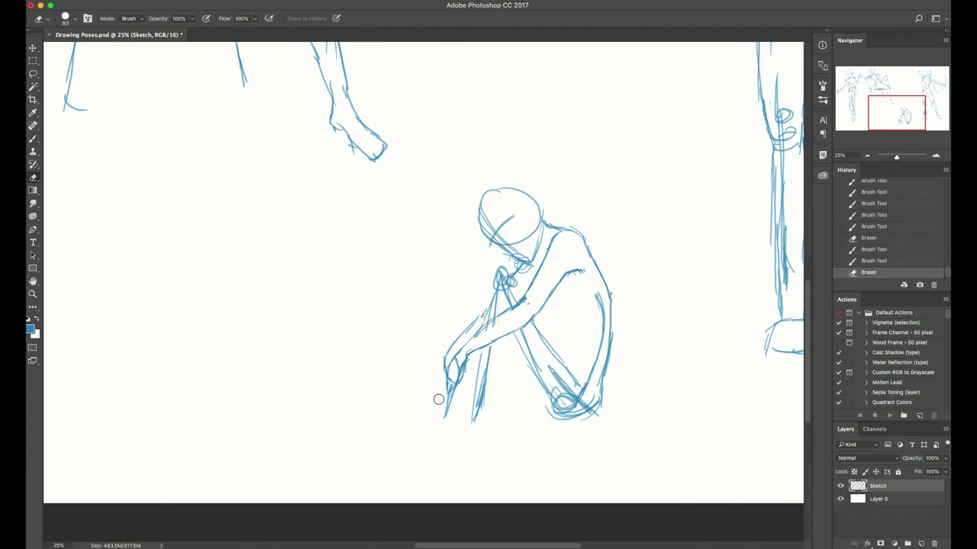
- Round off the knee, draw the thigh's upper contour towards the waist, and erase the inner thigh and hip guidelines
key("b")
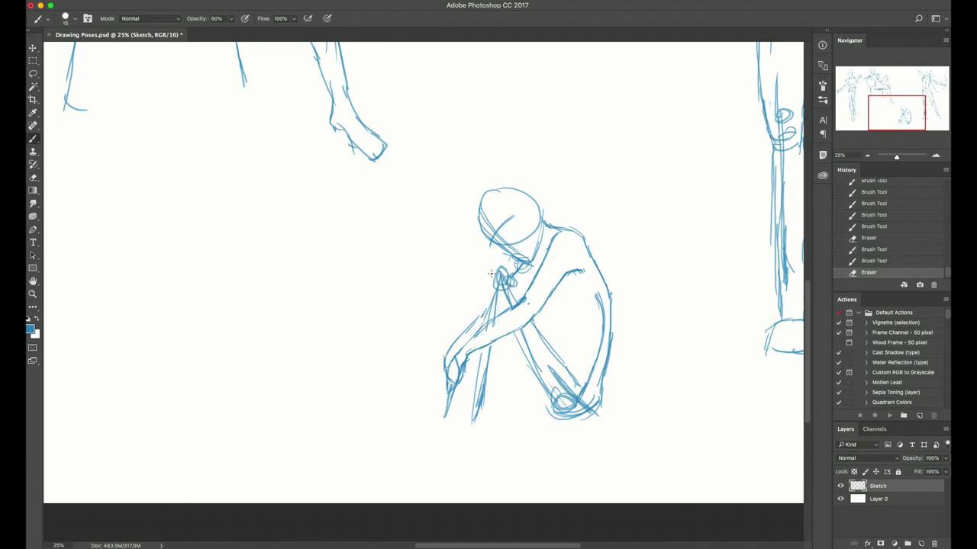
left_click_drag(491, 272, 506, 269)
mouse_move(495, 268)
left_mouse_down()
mouse_move(522, 262)
mouse_move(528, 290)
mouse_move(574, 354)
left_mouse_up()
key("super+z")
mouse_move(545, 309)
left_mouse_down()
mouse_move(597, 371)
mouse_move(585, 361)
mouse_move(601, 359)
mouse_move(583, 382)
left_mouse_up()
key("e")
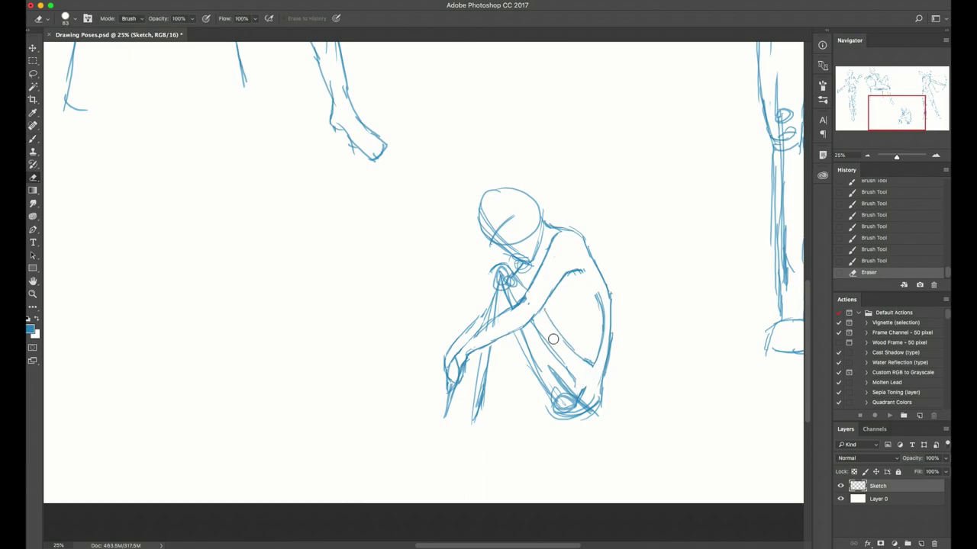
mouse_move(552, 339)
left_mouse_down()
mouse_move(584, 396)
mouse_move(565, 384)
mouse_move(550, 343)
left_mouse_up()
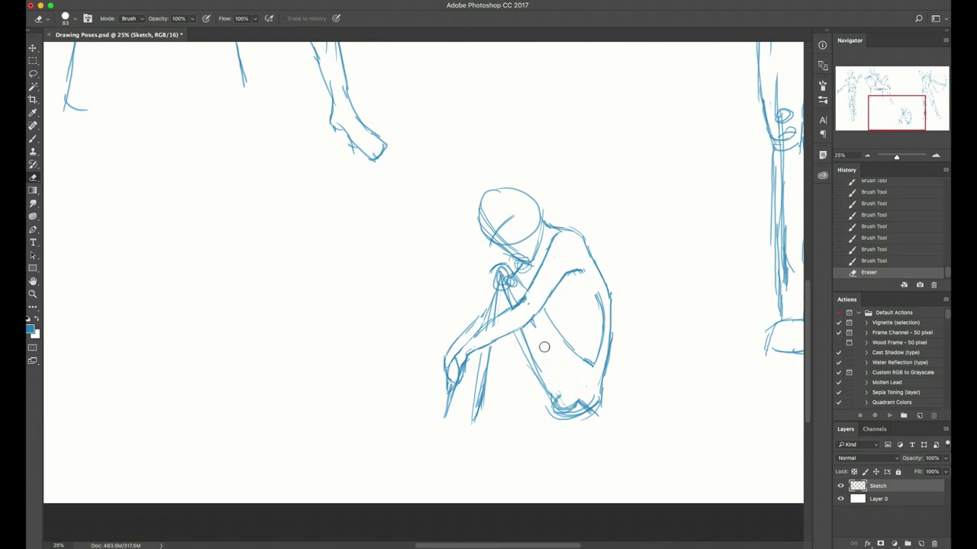
- Draw the thigh's underside contour from behind the knee down to the buttocks
key("b")
left_click_drag(506, 333, 539, 406)
key("super+z")
left_click_drag(526, 349, 553, 419)
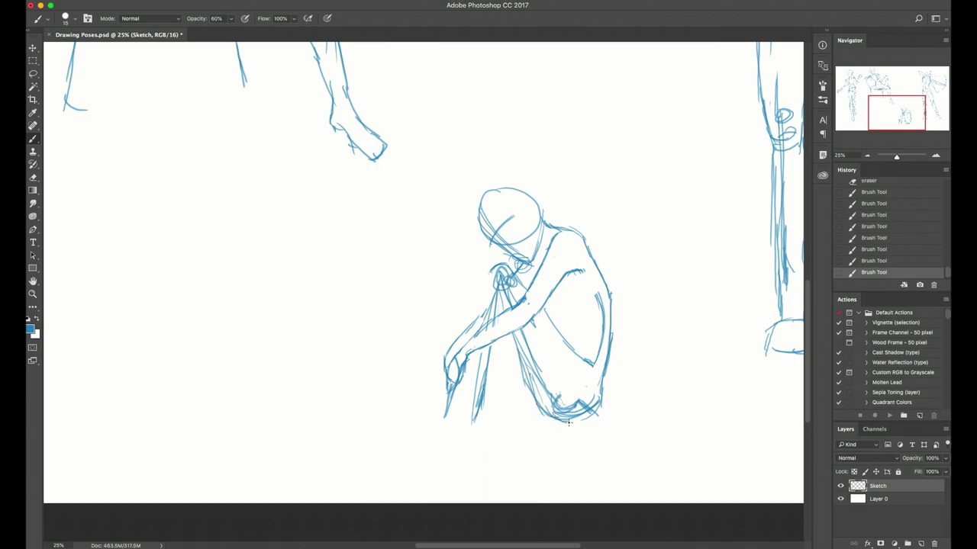
- Erase the rough construction strokes around the seated figure's buttocks, underside of the thigh and inner lower back
key("e")
left_click_drag(528, 360, 541, 389)
left_click_drag(554, 401, 596, 411)
left_click_drag(540, 328, 524, 343)
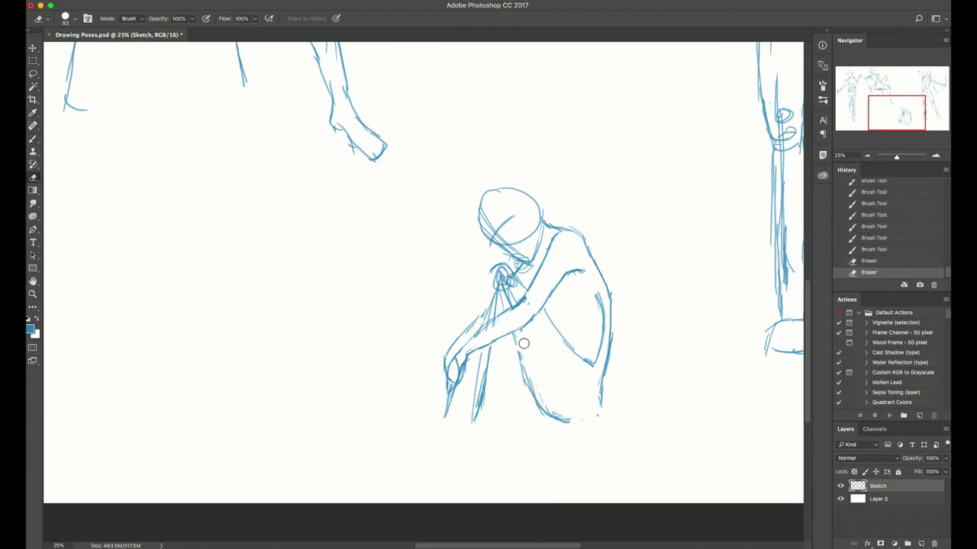
key("b")
key("e")
left_click_drag(599, 296, 586, 363)
key("b")
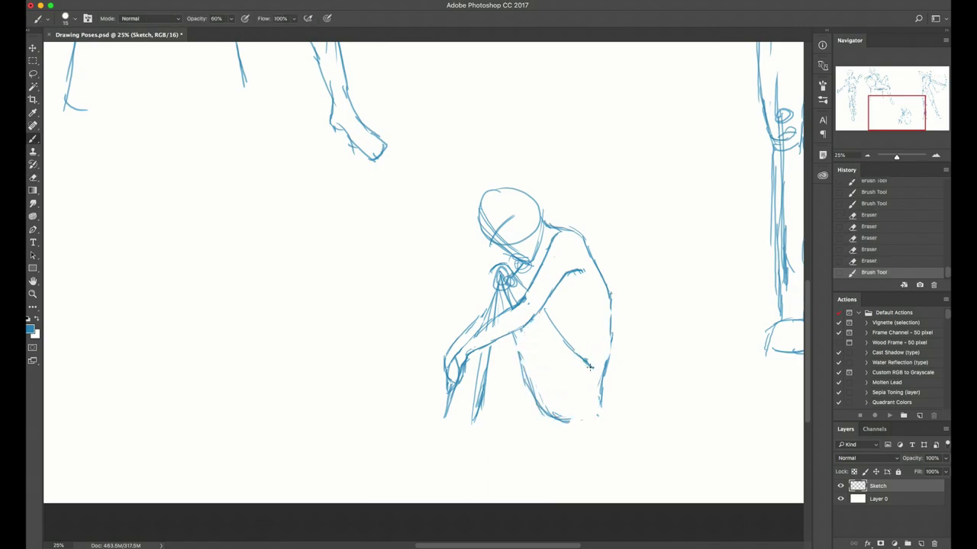
- Strengthen the line between torso and thigh down to the hip, and redraw the rounded buttocks contour
left_click_drag(560, 331, 583, 359)
left_click_drag(548, 311, 584, 357)
left_click_drag(574, 348, 592, 374)
left_click_drag(522, 370, 529, 378)
mouse_move(523, 372)
left_mouse_down()
mouse_move(562, 416)
mouse_move(593, 417)
mouse_move(602, 386)
mouse_move(580, 422)
left_mouse_up()
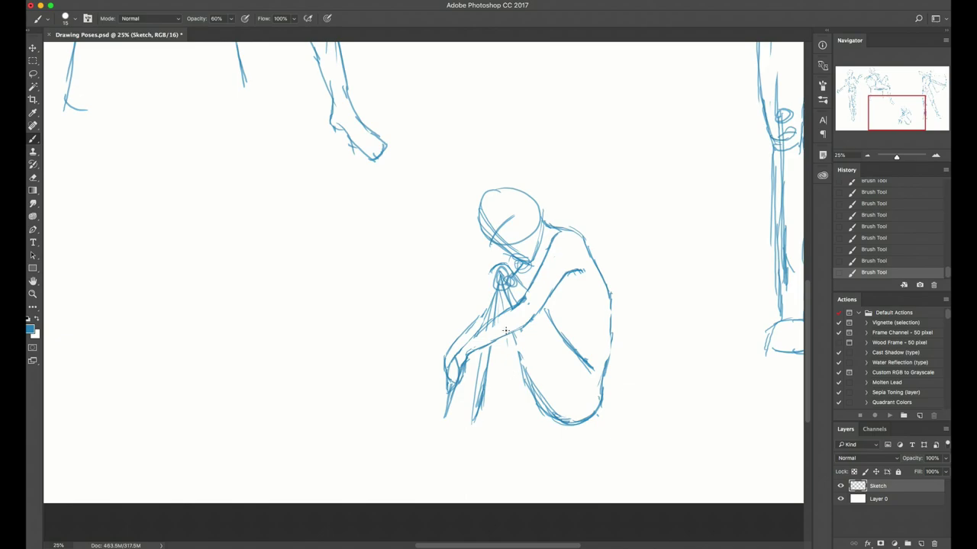
- Extend the thigh's underside contour from behind the forearm down to the buttocks, erasing stray strokes along it
mouse_move(505, 331)
left_mouse_down()
mouse_move(520, 401)
mouse_move(537, 412)
mouse_move(523, 369)
left_mouse_up()
key("e")
left_click_drag(535, 389, 554, 416)
key("b")
mouse_move(516, 336)
left_mouse_down()
mouse_move(528, 381)
mouse_move(571, 422)
left_mouse_up()
left_click_drag(548, 413, 572, 422)
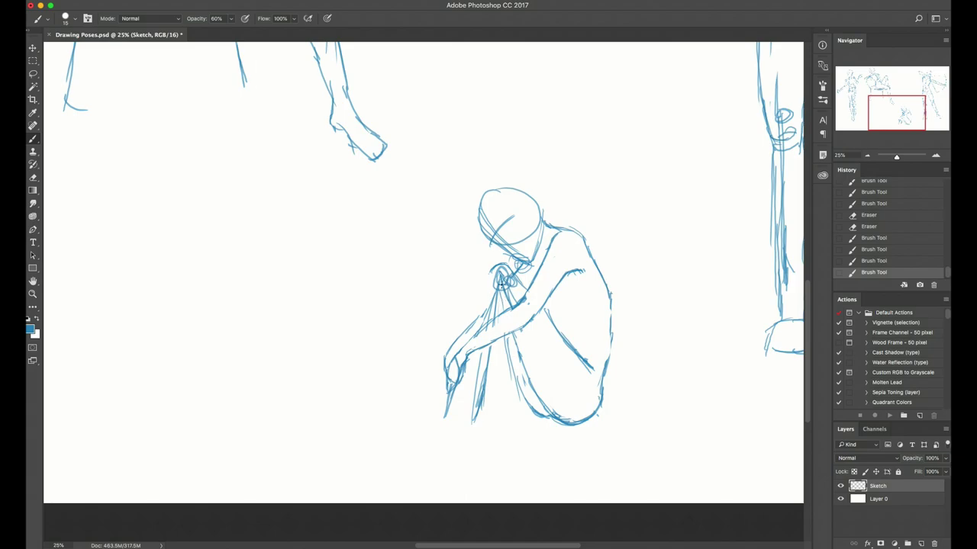
- Draw the near calf's back contour from the knee down to the ankle and erase the knee and shin guidelines
key("e")
mouse_move(504, 293)
left_mouse_down()
mouse_move(504, 277)
mouse_move(502, 294)
left_mouse_up()
key("b")
mouse_move(501, 287)
left_mouse_down()
mouse_move(506, 280)
mouse_move(503, 308)
left_mouse_up()
left_click_drag(502, 282, 502, 405)
left_click_drag(508, 341, 498, 419)
mouse_move(505, 370)
left_mouse_down()
mouse_move(496, 419)
mouse_move(485, 357)
left_mouse_up()
key("e")
key("b")
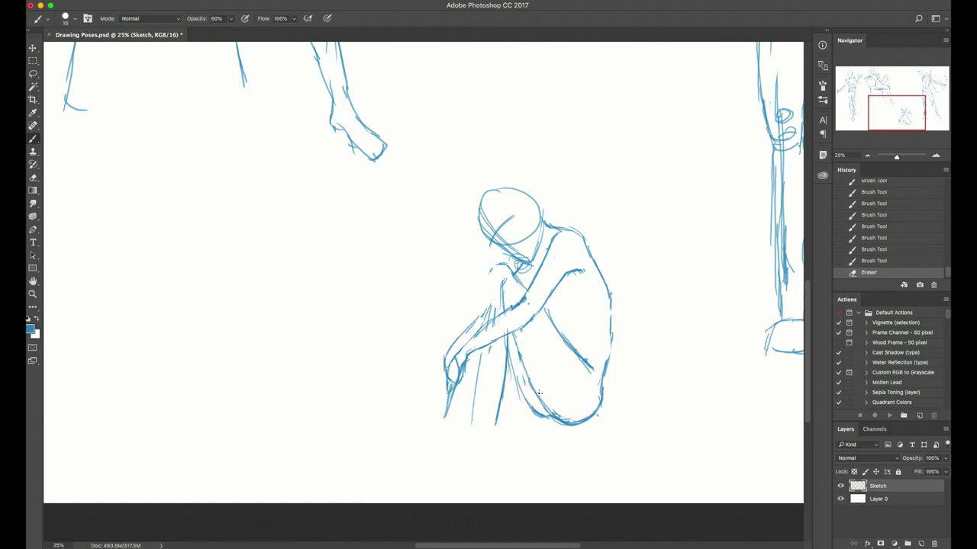
- Draw the rounded kneecap contour beneath the chin and continue it down the front of the shin
left_click_drag(485, 397, 554, 396)
key("ctrl+z")
mouse_move(514, 264)
left_mouse_down()
mouse_move(492, 275)
mouse_move(503, 277)
mouse_move(485, 296)
left_mouse_up()
left_click_drag(487, 284, 480, 323)
key("e")
key("b")
- Draw the far leg's ankle and foot below the clasped hands, with a flat sole
mouse_move(473, 407)
left_mouse_down()
mouse_move(478, 374)
mouse_move(447, 406)
left_mouse_up()
left_click_drag(465, 367, 442, 417)
left_click_drag(465, 412, 418, 421)
mouse_move(443, 413)
left_mouse_down()
mouse_move(415, 423)
mouse_move(461, 427)
mouse_move(422, 412)
mouse_move(415, 425)
left_mouse_up()
key("e")
key("b")
left_click_drag(414, 424, 454, 429)
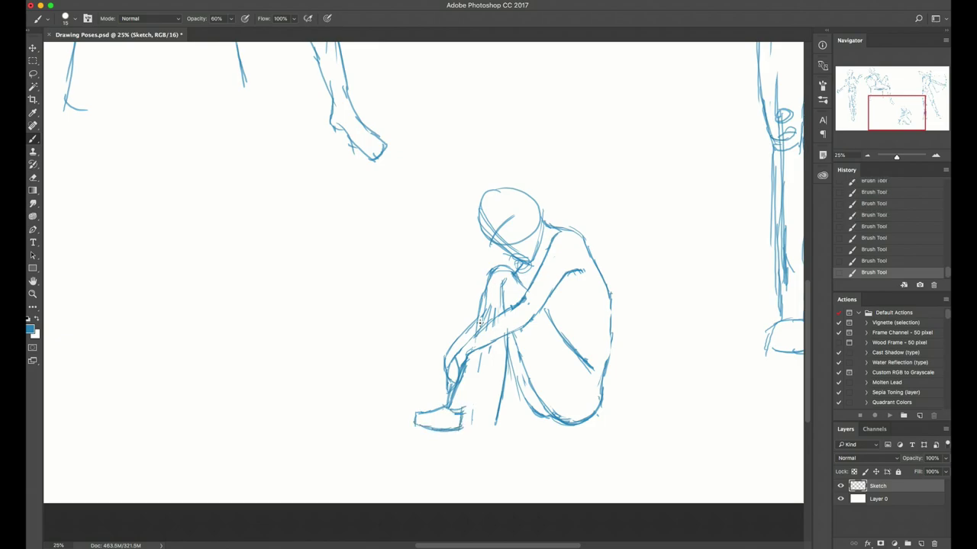
- Erase stray lines at the forearms and redraw the near shin's front contour from the knee to the ankle
key("e")
mouse_move(489, 310)
left_mouse_down()
mouse_move(486, 320)
mouse_move(487, 301)
mouse_move(480, 327)
left_mouse_up()
key("b")
left_click_drag(499, 267, 483, 315)
left_click_drag(488, 274, 481, 312)
mouse_move(485, 289)
left_mouse_down()
mouse_move(474, 348)
mouse_move(481, 386)
left_mouse_up()
left_click_drag(480, 348, 476, 417)
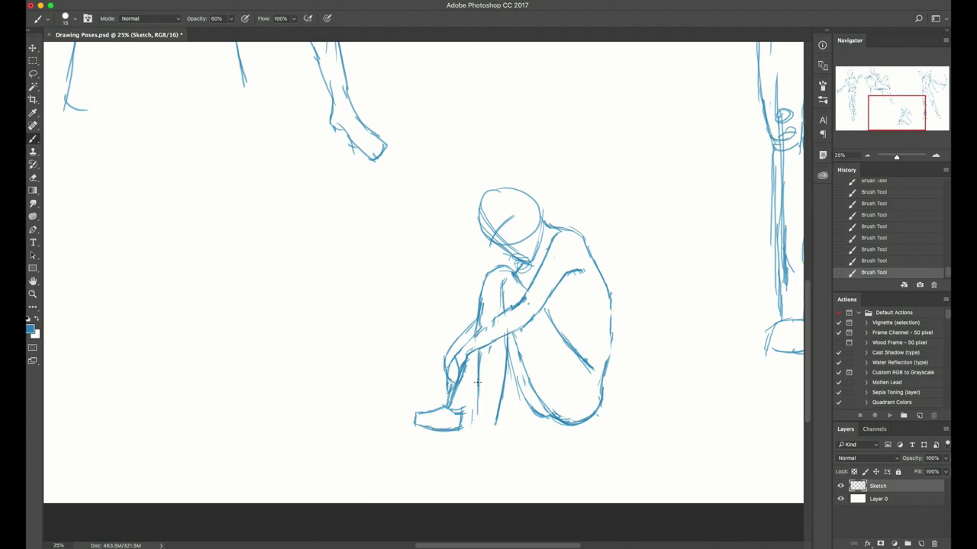
- Refine the near calf contour down to the ankle and draw the near foot in front of the far one
mouse_move(476, 374)
left_mouse_down()
mouse_move(475, 420)
mouse_move(503, 389)
mouse_move(492, 407)
left_mouse_up()
key("e")
key("b")
left_click_drag(505, 364, 489, 409)
left_click_drag(501, 380, 490, 413)
key("e")
mouse_move(506, 353)
left_mouse_down()
mouse_move(493, 411)
mouse_move(501, 368)
mouse_move(492, 401)
left_mouse_up()
key("b")
left_click_drag(503, 363, 490, 419)
left_click_drag(499, 385, 493, 409)
left_click_drag(496, 391, 491, 416)
mouse_move(491, 411)
left_mouse_down()
mouse_move(490, 430)
mouse_move(452, 433)
mouse_move(471, 446)
mouse_move(483, 434)
left_mouse_up()
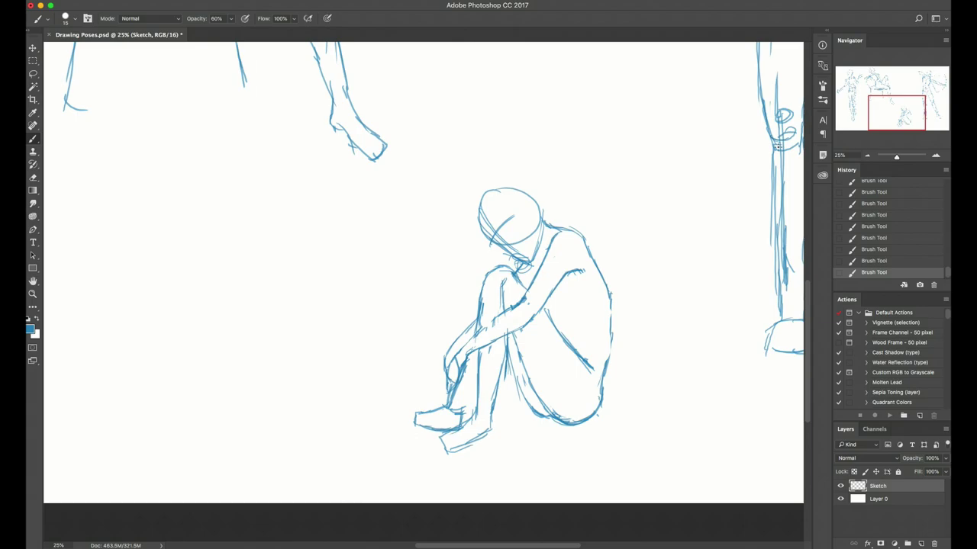
- Add curved contour lines across the ribcage and waist, and rework the outer hip contour
left_click_drag(562, 333, 610, 313)
key("super+z")
left_click_drag(608, 368, 601, 402)
right_click(600, 378)
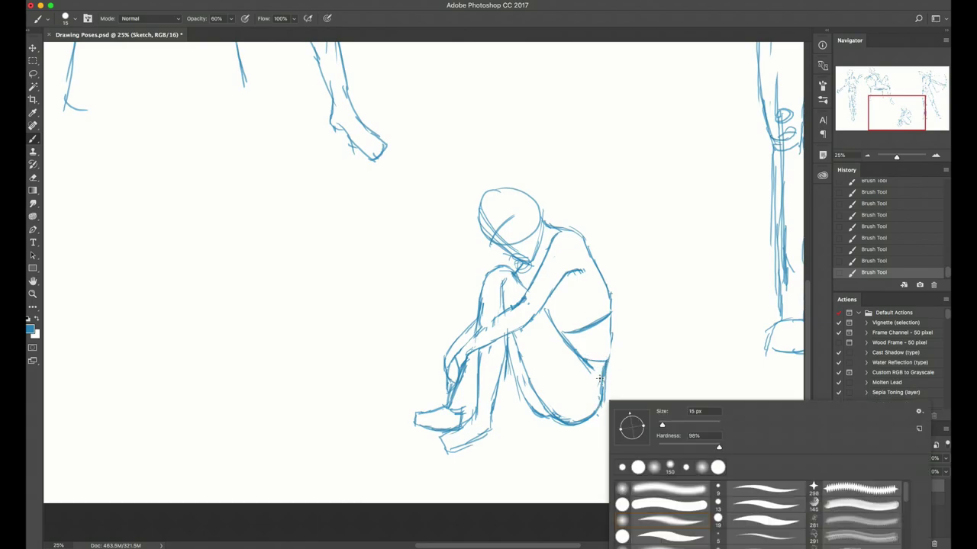
left_click(602, 401)
key("e")
left_click_drag(600, 371, 593, 412)
key("b")
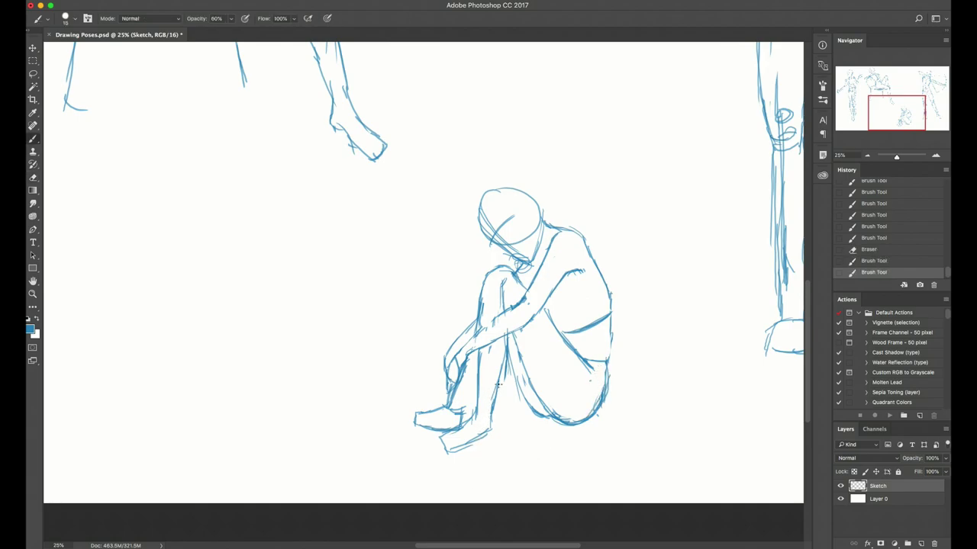
- Lasso the seated figure's head, move it lower and forward with Free Transform, and redraw the neck line
key("l")
mouse_move(510, 252)
left_mouse_down()
mouse_move(521, 272)
mouse_move(546, 256)
mouse_move(549, 196)
mouse_move(479, 247)
mouse_move(508, 256)
left_mouse_up()
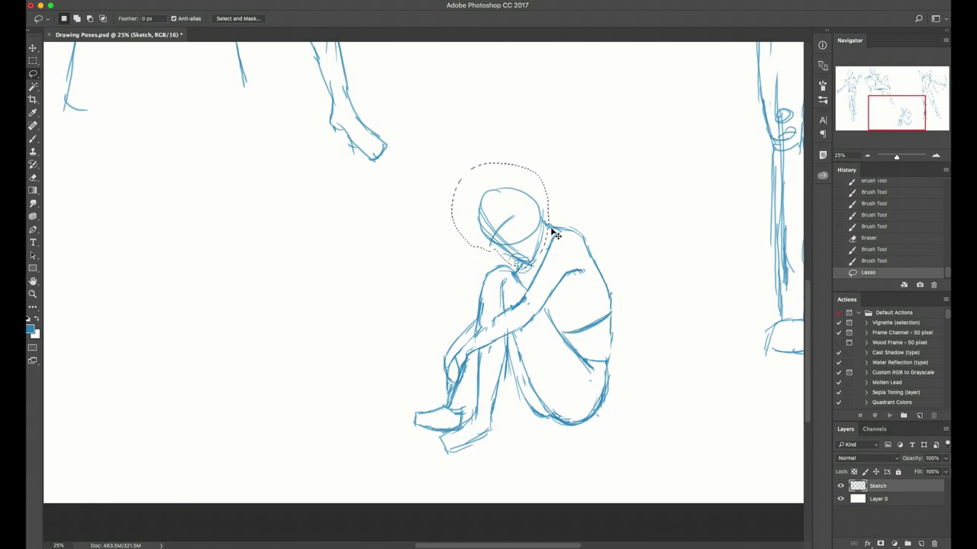
key("ctrl+t")
mouse_move(554, 226)
left_mouse_down()
mouse_move(519, 197)
mouse_move(504, 204)
mouse_move(568, 221)
mouse_move(538, 241)
mouse_move(554, 237)
left_mouse_up()
key("Return")
key("super+d")
key("e")
key("b")
left_click_drag(544, 245, 547, 261)
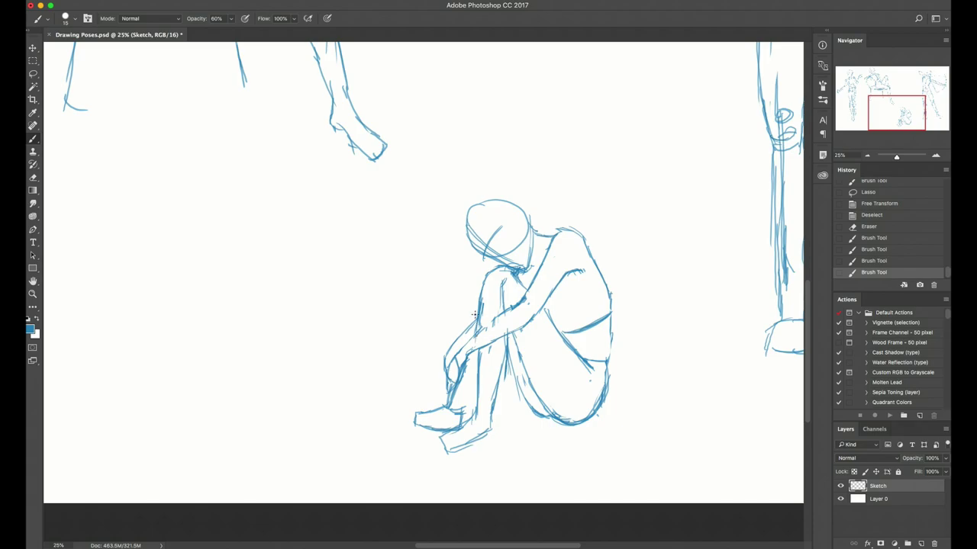
- Lasso the seated figure, enlarge it with Free Transform, and place it between the reclining figure and the archer
key("ctrl+minus")
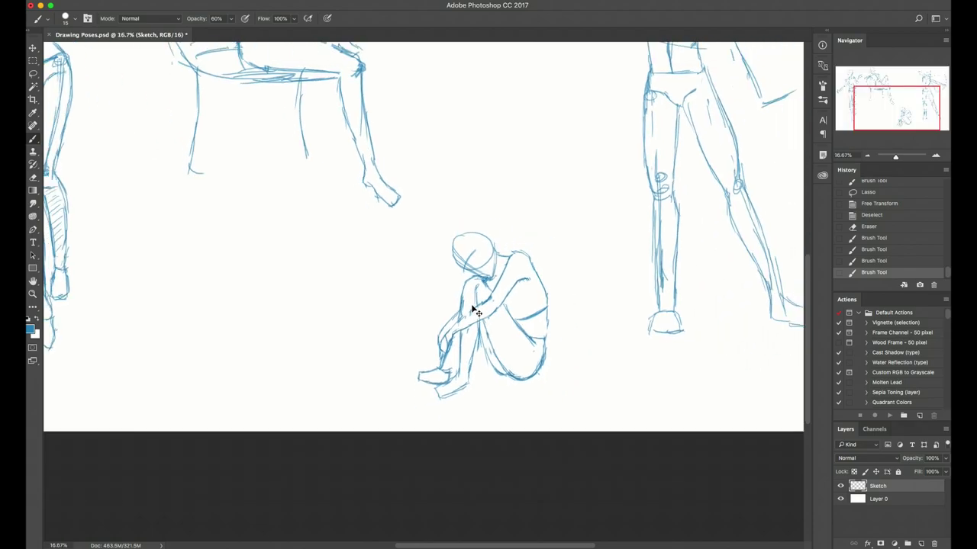
key("l")
left_click_drag(505, 302, 538, 498)
key("ctrl+t")
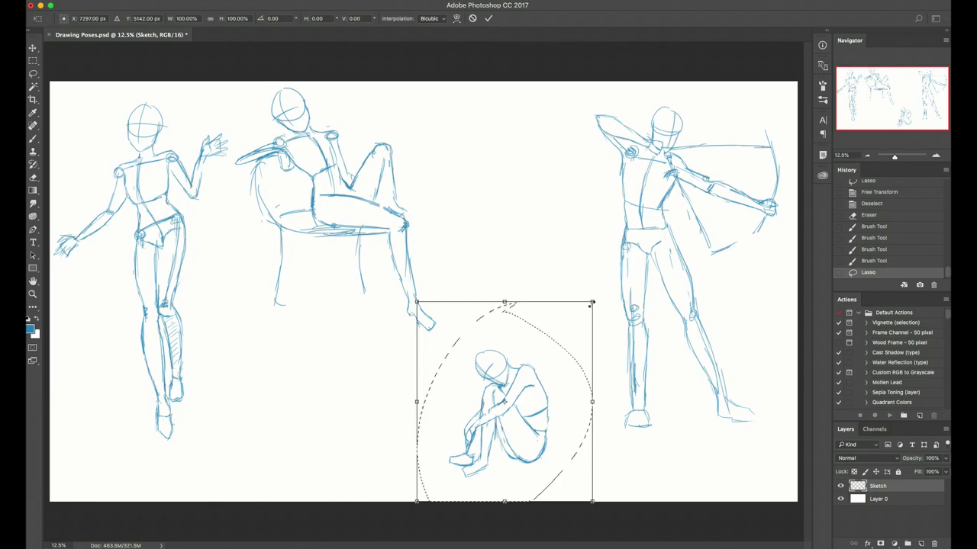
left_click_drag(592, 303, 567, 146)
left_click_drag(624, 82, 627, 83)
key("Return")
key("ctrl+d")
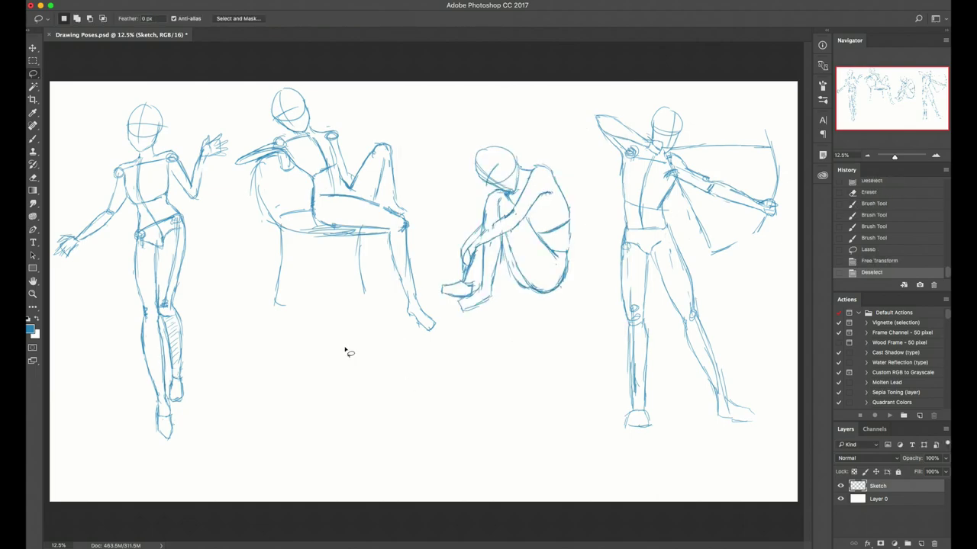
- Lasso the seated figure and move it directly below the reclining figure
left_click_drag(441, 175, 447, 312)
mouse_move(429, 252)
left_mouse_down()
mouse_move(454, 209)
mouse_move(453, 186)
left_mouse_up()
key("ctrl+t")
left_click_drag(539, 233, 359, 400)
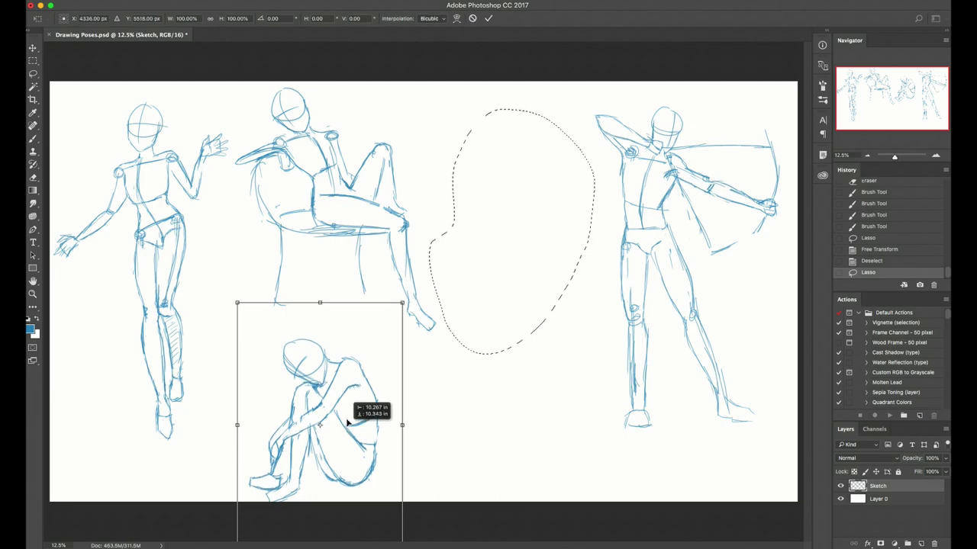
key("Return")
key("ctrl+d")
- Lasso the archer and move it beside the reclining and seated figures, freeing the far side of the canvas
mouse_move(510, 239)
left_mouse_down()
mouse_move(578, 506)
mouse_move(802, 156)
mouse_move(543, 200)
left_mouse_up()
key("ctrl+t")
left_click_drag(666, 326, 506, 361)
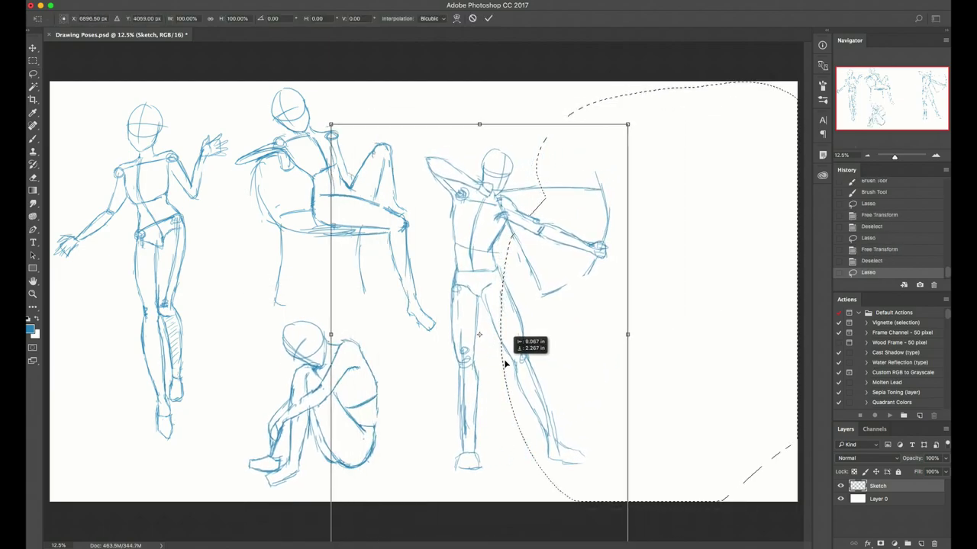
key("Return")
key("ctrl+d")
- Sketch a fifth figure's egg-shaped head with face guidelines in the empty space beside the archer, plus a slanted shoulder line
key("b")
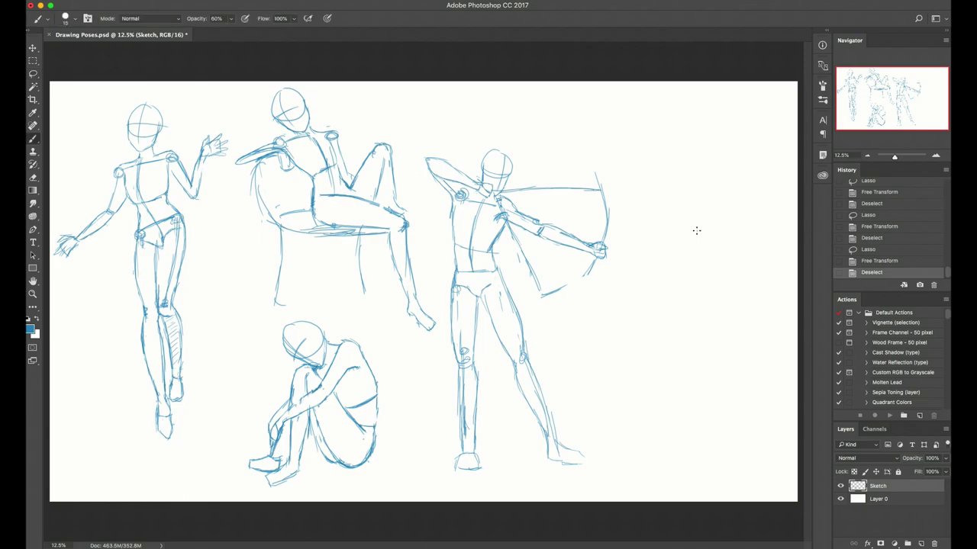
key("ctrl+=")
scroll(698, 178, "right", 5)
left_click_drag(578, 139, 588, 156)
key("ctrl+z")
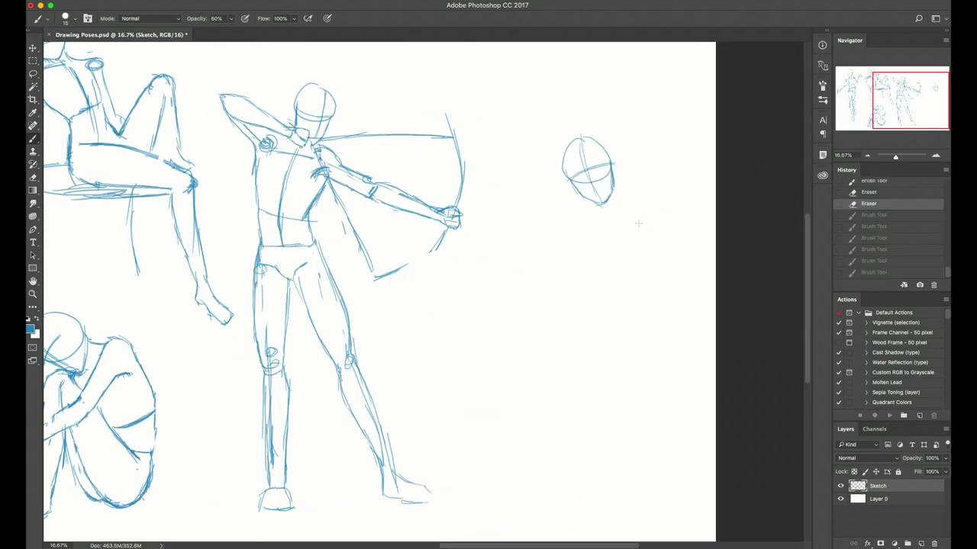
mouse_move(573, 217)
left_mouse_down()
mouse_move(643, 175)
mouse_move(565, 227)
left_mouse_up()
mouse_move(631, 184)
left_mouse_down()
mouse_move(670, 148)
mouse_move(713, 170)
left_mouse_up()
mouse_move(569, 223)
left_mouse_down()
mouse_move(555, 297)
mouse_move(627, 334)
left_mouse_up()
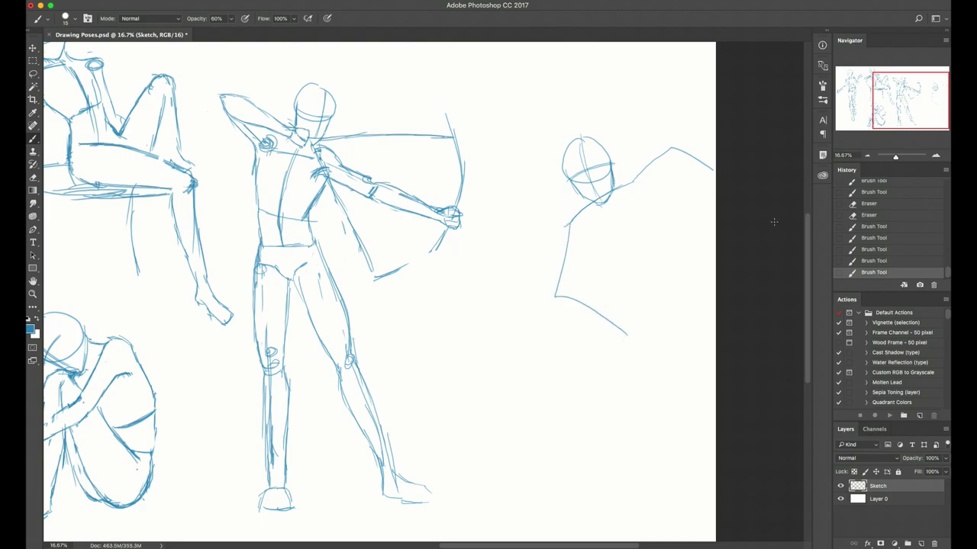
left_click(883, 260)
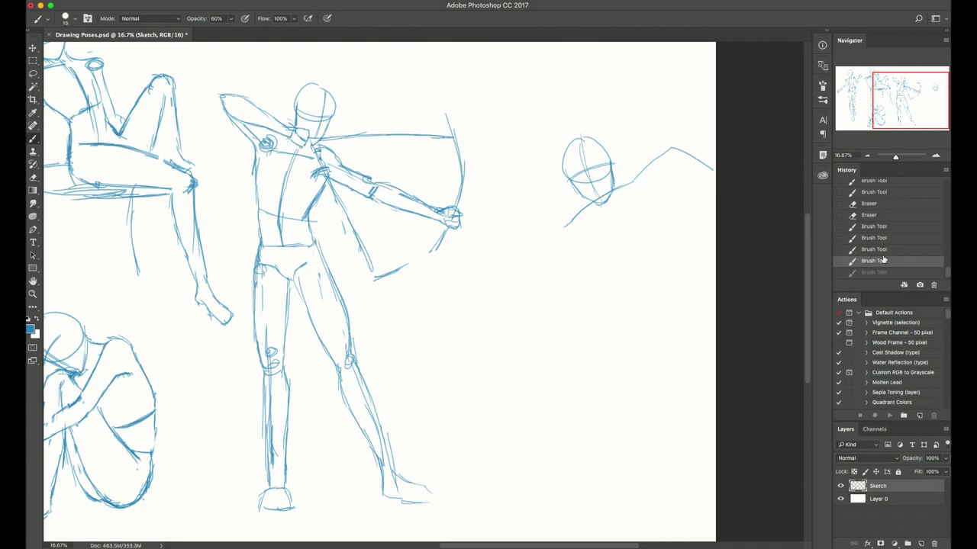
left_click(880, 249)
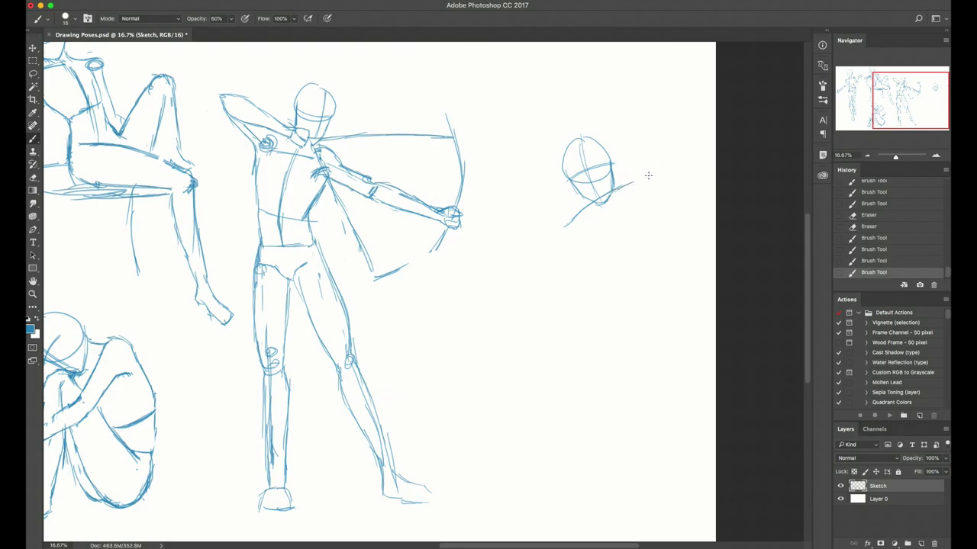
- Mark the fifth figure's shoulder joints with small ovals and sketch a curved spine ending in a hip line
left_click_drag(647, 175, 635, 178)
mouse_move(571, 223)
left_mouse_down()
mouse_move(563, 231)
mouse_move(607, 214)
mouse_move(634, 253)
mouse_move(630, 296)
mouse_move(657, 288)
left_mouse_up()
mouse_move(600, 306)
left_mouse_down()
mouse_move(658, 296)
mouse_move(641, 296)
left_mouse_up()
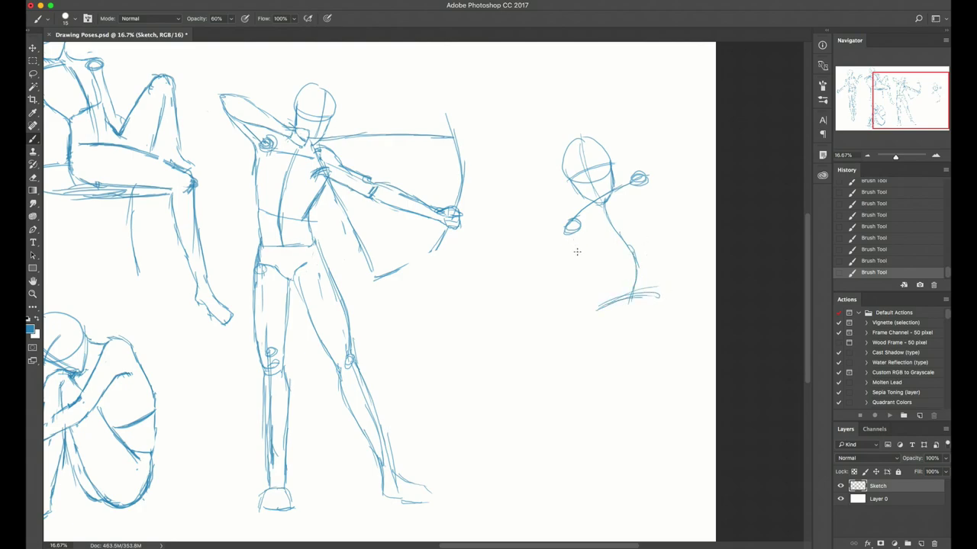
- Redraw the hip line as a steeper, slightly longer curve and erase the old hip strokes
mouse_move(584, 246)
left_mouse_down()
mouse_move(622, 243)
mouse_move(631, 252)
left_mouse_up()
key("super+z")
mouse_move(593, 309)
left_mouse_down()
mouse_move(666, 285)
mouse_move(662, 292)
left_mouse_up()
key("e")
key("b")
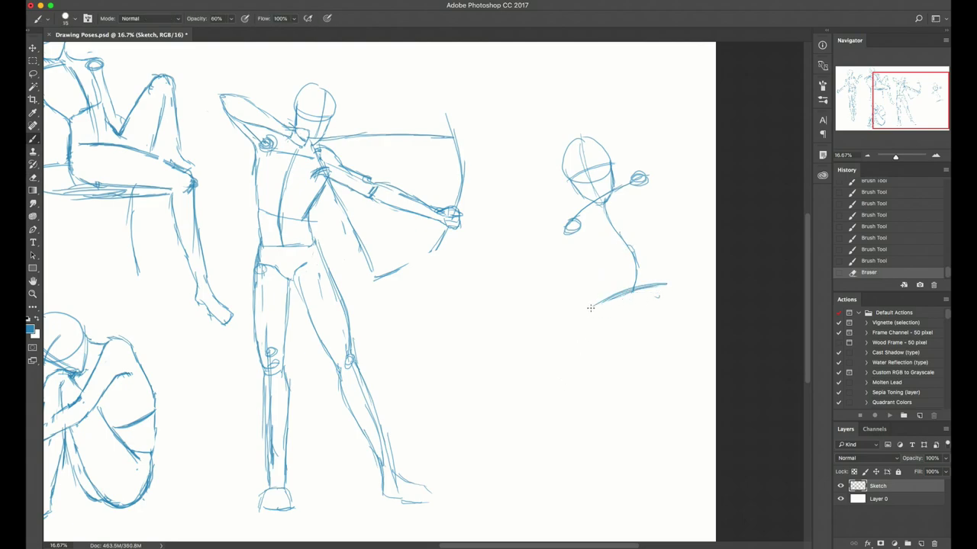
left_click_drag(587, 312, 667, 281)
- Add the hip joint circles and sketch the bent leg with its thigh, knee joint and lower leg kicked back
left_click_drag(593, 298, 595, 302)
mouse_move(655, 294)
left_mouse_down()
mouse_move(629, 349)
mouse_move(676, 341)
mouse_move(657, 324)
left_mouse_up()
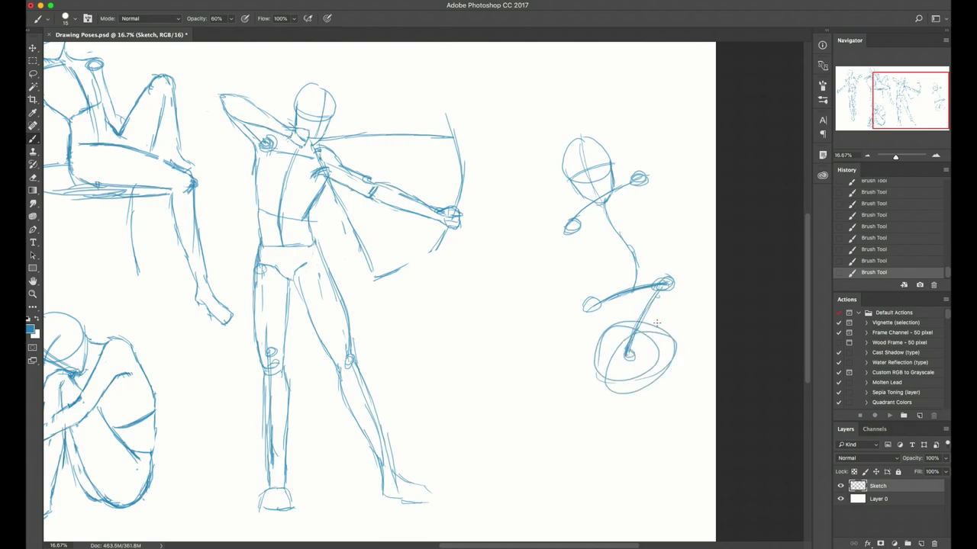
key("super+z")
key("e")
mouse_move(597, 366)
left_mouse_down()
mouse_move(617, 383)
mouse_move(699, 326)
left_mouse_up()
- Sketch the straight supporting leg from the lower hip joint through a knee circle to a pointed foot
key("b")
mouse_move(590, 312)
left_mouse_down()
mouse_move(594, 301)
mouse_move(620, 392)
left_mouse_up()
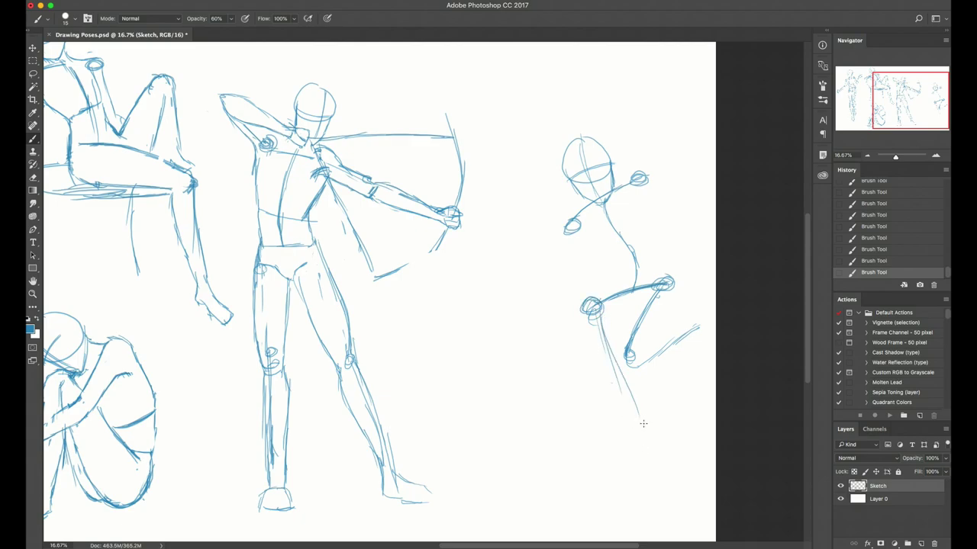
left_click_drag(608, 333, 645, 432)
mouse_move(633, 400)
left_mouse_down()
mouse_move(653, 424)
mouse_move(631, 405)
mouse_move(659, 484)
left_mouse_up()
left_click_drag(645, 432, 663, 495)
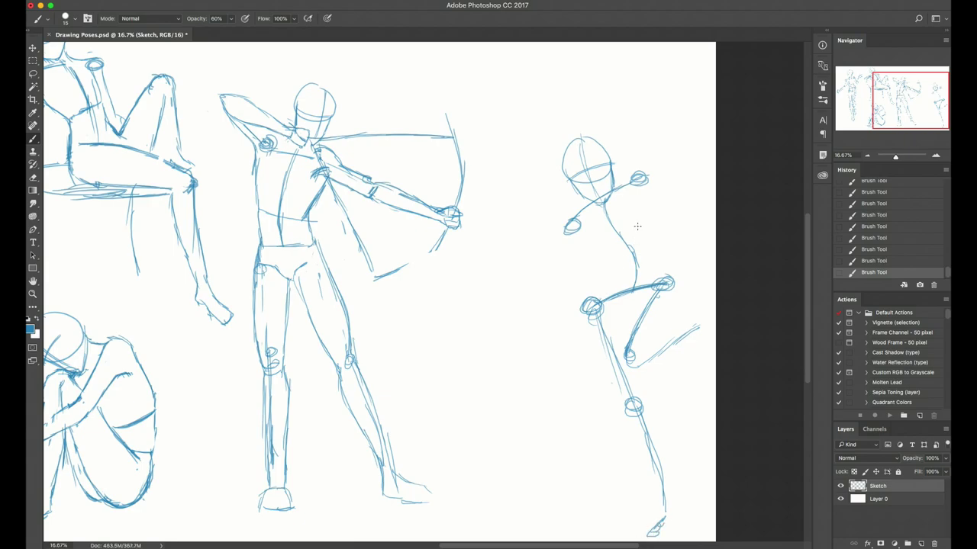
- Lasso the supporting leg's hip joint and thigh, slightly stretch and skew them with Free Transform, and deselect
key("l")
mouse_move(588, 261)
left_mouse_down()
mouse_move(617, 415)
mouse_move(634, 399)
mouse_move(630, 305)
mouse_move(607, 279)
left_mouse_up()
key("ctrl+t")
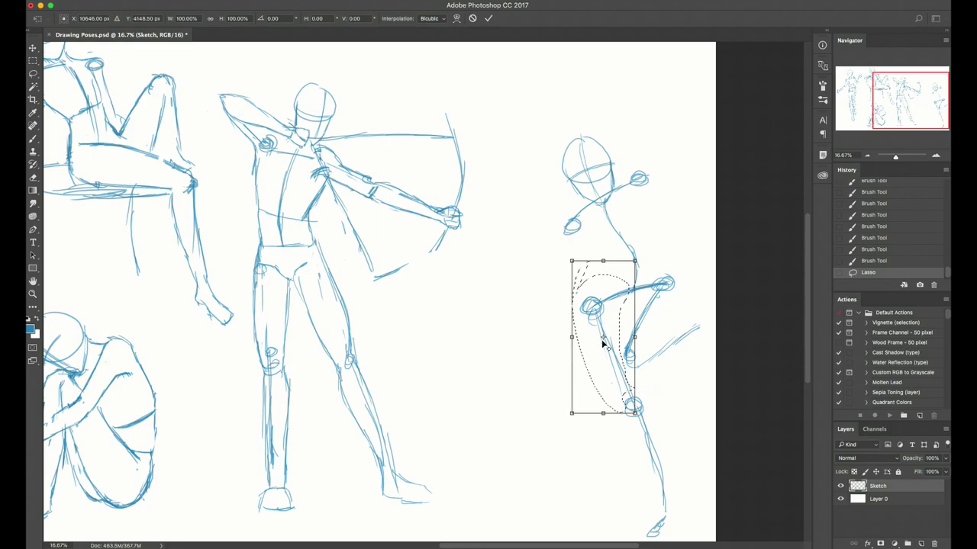
left_click_drag(603, 337, 622, 395)
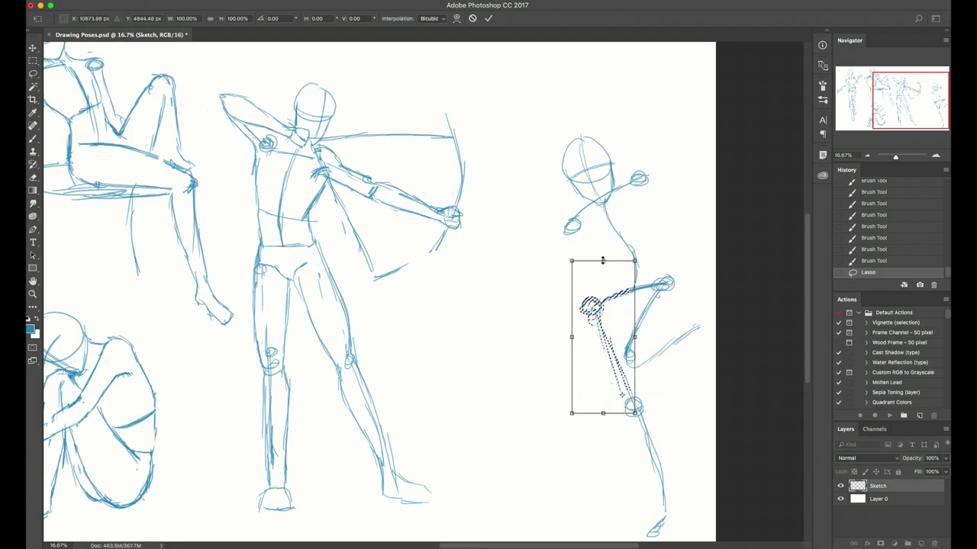
left_click_drag(603, 261, 614, 256)
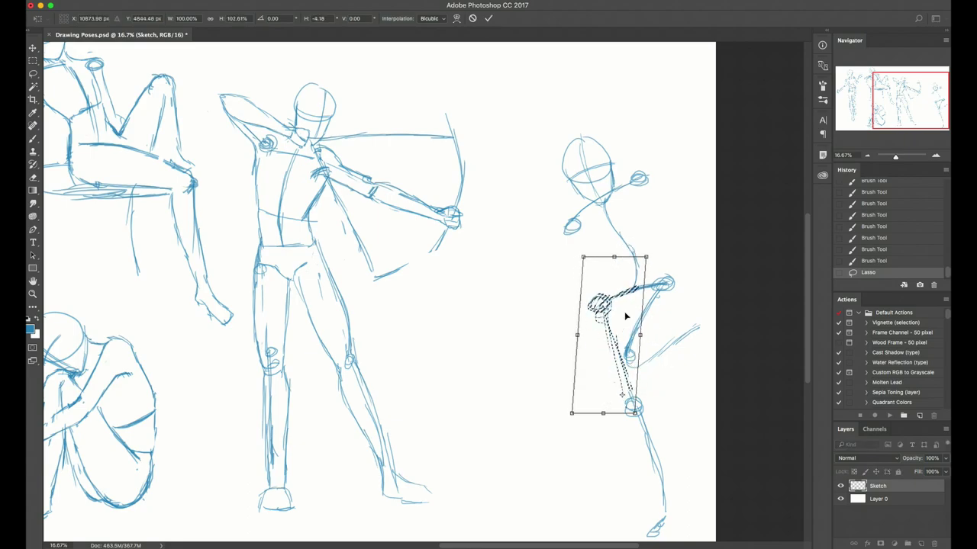
key("Return")
key("super+d")
key("b")
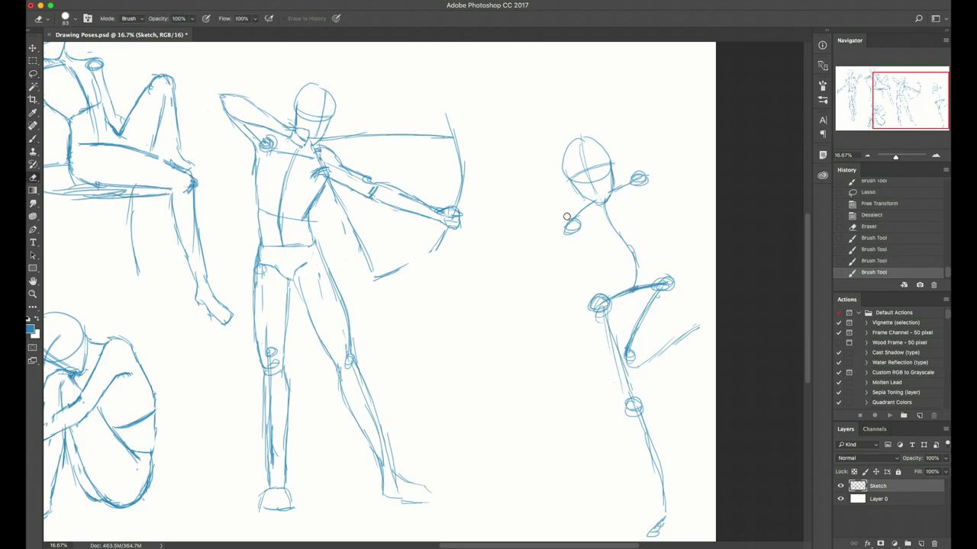
- Build up the curved contour over the fifth figure's shoulder joints
key("b")
mouse_move(566, 217)
left_mouse_down()
mouse_move(582, 200)
mouse_move(571, 211)
left_mouse_up()
left_click_drag(576, 206, 567, 214)
left_click_drag(573, 209, 563, 221)
left_click_drag(570, 212, 563, 222)
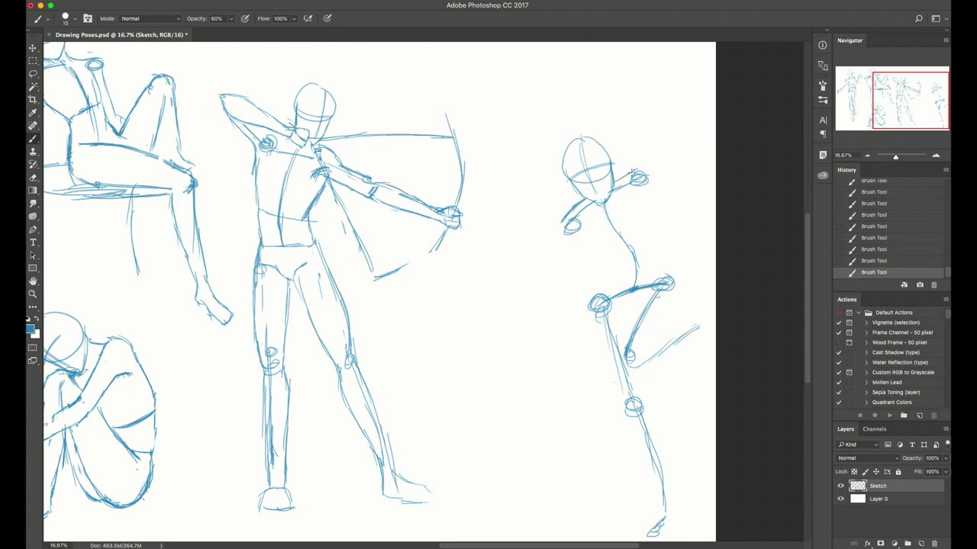
left_click_drag(645, 168, 656, 178)
- Rework the lower shoulder joint and sketch the upper arm hanging down to the elbow
key("e")
left_click_drag(579, 201, 562, 222)
key("b")
mouse_move(564, 217)
left_mouse_down()
mouse_move(558, 230)
mouse_move(566, 227)
left_mouse_up()
mouse_move(566, 222)
left_mouse_down()
mouse_move(559, 274)
mouse_move(560, 261)
left_mouse_up()
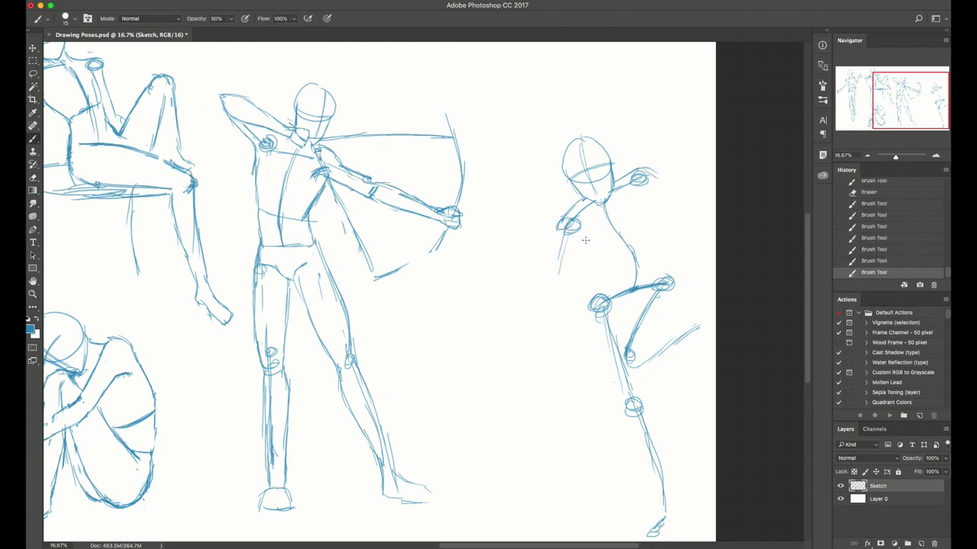
key("super+z")
left_click_drag(581, 223, 554, 285)
key("e")
left_click_drag(563, 220, 571, 233)
- Sketch the bent arm's forearm and hand across the waist, and extend the other arm straight outwards
key("b")
mouse_move(577, 210)
left_mouse_down()
mouse_move(566, 216)
mouse_move(577, 211)
mouse_move(555, 284)
mouse_move(620, 261)
mouse_move(624, 282)
left_mouse_up()
key("super+z")
left_click_drag(629, 263, 626, 282)
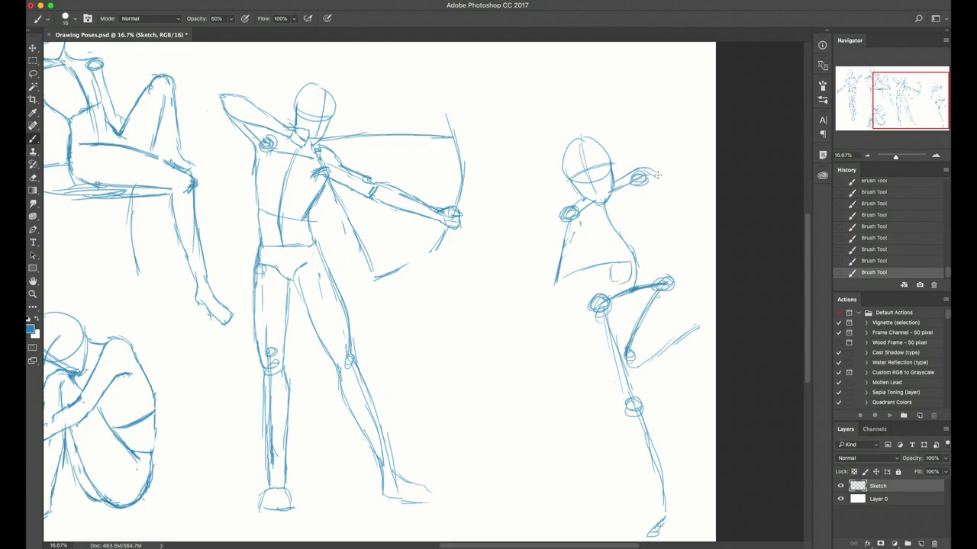
left_click_drag(667, 177, 692, 177)
- Lasso the whole fifth figure and move it closer to the archer with Free Transform
key("l")
mouse_move(586, 77)
left_mouse_down()
mouse_move(539, 523)
mouse_move(760, 161)
mouse_move(586, 79)
left_mouse_up()
key("ctrl+t")
mouse_move(626, 214)
left_mouse_down()
mouse_move(578, 226)
mouse_move(586, 225)
left_mouse_up()
key("Return")
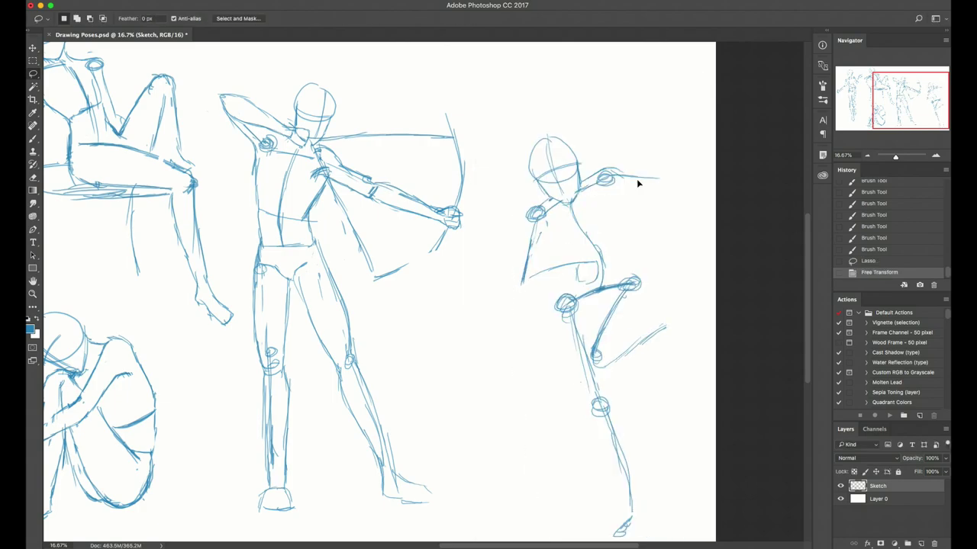
- Erase the fifth figure's outstretched arm line and redraw the arm bent at the elbow, with the forearm and hand hanging down
key("ctrl+d")
key("b")
key("e")
mouse_move(648, 180)
left_mouse_down()
mouse_move(626, 163)
mouse_move(605, 177)
mouse_move(615, 176)
left_mouse_up()
key("b")
mouse_move(604, 177)
left_mouse_down()
mouse_move(643, 172)
mouse_move(648, 192)
left_mouse_up()
left_click_drag(642, 176, 657, 229)
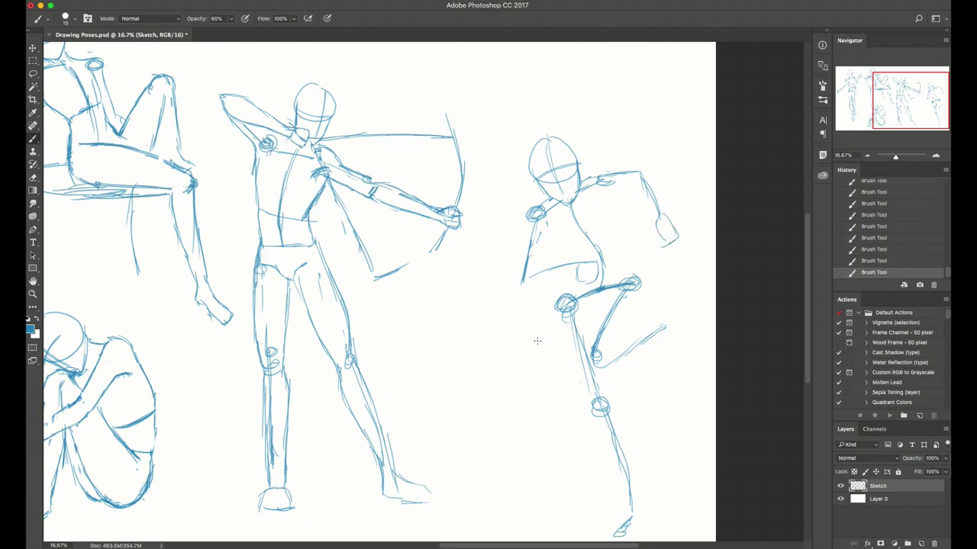
- Erase the square hand at the fifth figure's waist and resketch it as a smaller fist
key("e")
mouse_move(587, 273)
left_mouse_down()
mouse_move(577, 256)
mouse_move(599, 267)
mouse_move(586, 276)
left_mouse_up()
key("b")
right_click(588, 230)
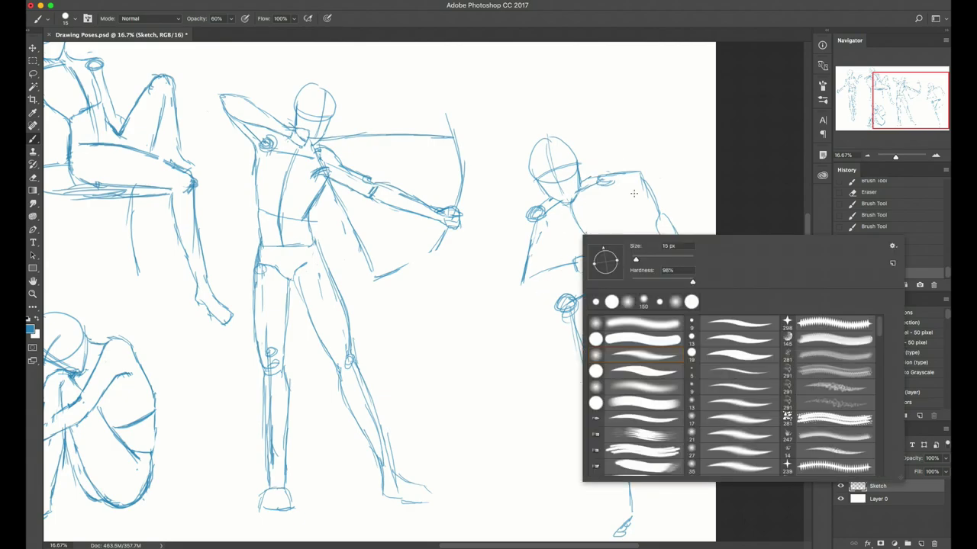
left_click(631, 199)
key("super+z")
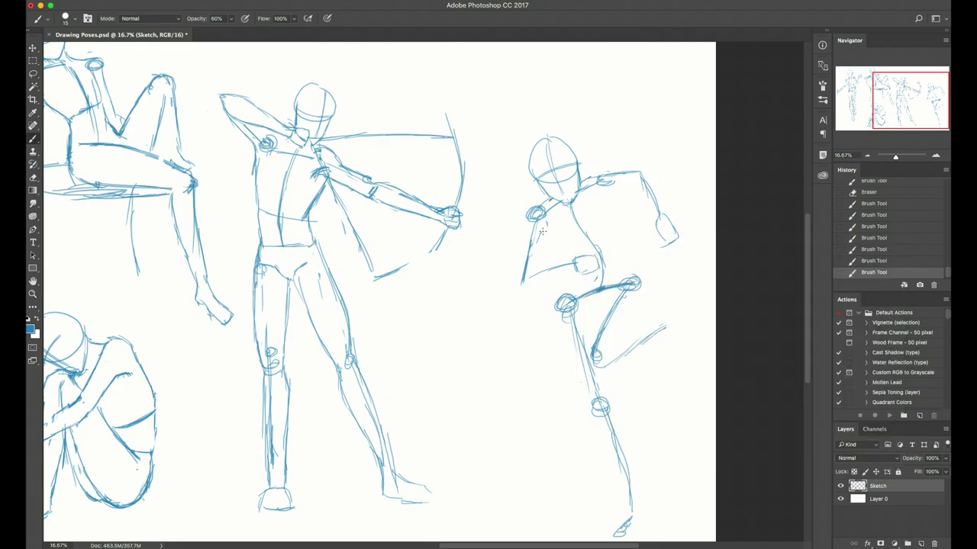
- Sketch both sides of the fifth figure's torso from the armpits to the waist
left_click_drag(542, 218, 566, 249)
key("e")
key("b")
left_click_drag(610, 185, 621, 231)
mouse_move(620, 218)
left_mouse_down()
mouse_move(624, 245)
mouse_move(608, 257)
left_mouse_up()
left_click_drag(608, 256, 598, 259)
mouse_move(540, 217)
left_mouse_down()
mouse_move(565, 261)
mouse_move(618, 243)
left_mouse_up()
- Reinforce the torso's side contours and clean up where they meet the forearm at the waist
key("e")
key("b")
left_click_drag(614, 195, 614, 255)
key("e")
left_click_drag(557, 245, 566, 260)
key("b")
left_click_drag(559, 250, 568, 261)
- Draw the outer contour of the fifth figure's hip and raised thigh down towards the knee
mouse_move(619, 204)
left_mouse_down()
mouse_move(614, 267)
mouse_move(639, 287)
mouse_move(637, 308)
left_mouse_up()
key("e")
key("b")
key("6")
left_click_drag(639, 289, 635, 310)
left_click_drag(641, 269, 627, 342)
mouse_move(640, 293)
left_mouse_down()
mouse_move(613, 362)
mouse_move(626, 342)
left_mouse_up()
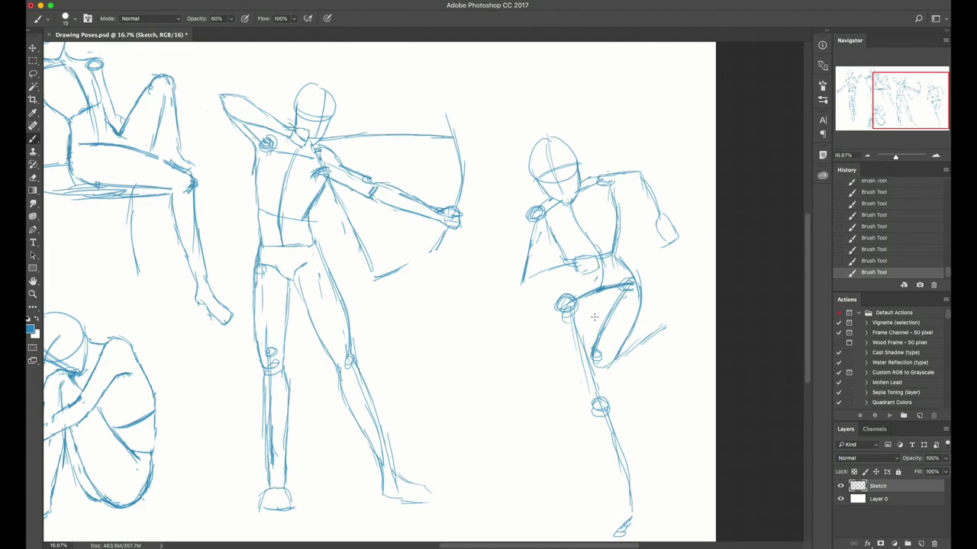
key("super+z")
- Sketch the raised leg's inner thigh line and rounded knee, clearing the old leg construction lines
left_click_drag(599, 293, 588, 375)
mouse_move(596, 329)
left_mouse_down()
mouse_move(587, 385)
mouse_move(608, 381)
mouse_move(599, 363)
mouse_move(612, 311)
mouse_move(592, 380)
left_mouse_up()
key("e")
key("b")
left_click_drag(587, 392, 616, 376)
left_click_drag(601, 386, 658, 334)
mouse_move(624, 369)
left_mouse_down()
mouse_move(659, 336)
mouse_move(608, 360)
mouse_move(606, 371)
mouse_move(656, 313)
mouse_move(664, 318)
left_mouse_up()
key("e")
key("b")
- Erase stray lines around the raised leg's knee and strengthen the inner thigh and knee contours
key("e")
left_click_drag(626, 357, 619, 376)
left_click_drag(584, 367, 586, 383)
key("b")
left_click_drag(594, 333, 587, 371)
mouse_move(595, 314)
left_mouse_down()
mouse_move(588, 376)
mouse_move(602, 387)
left_mouse_up()
left_click_drag(600, 388, 624, 369)
left_click_drag(618, 383, 626, 367)
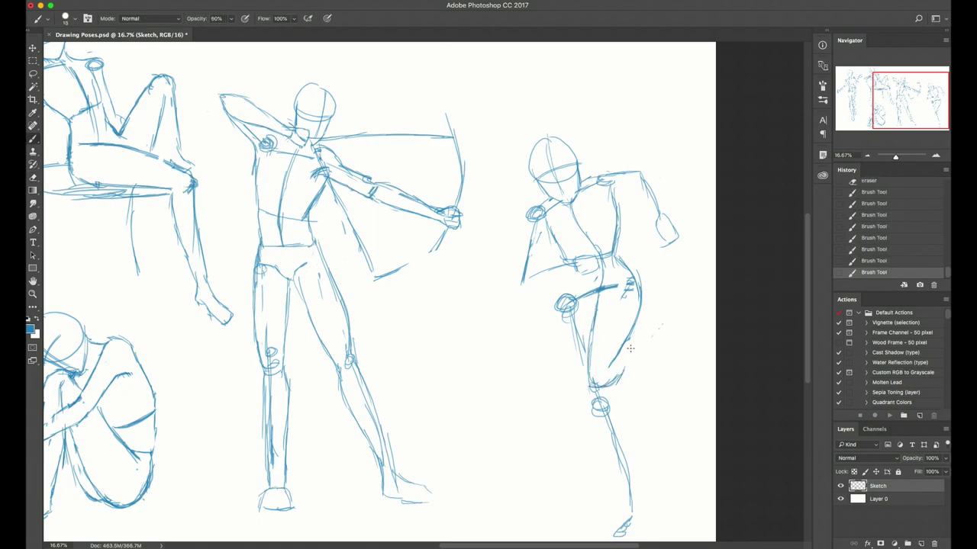
- Add the foot behind the raised leg, remove the hip joint circles, and draw the opposite hip's contour
mouse_move(638, 326)
left_mouse_down()
mouse_move(645, 319)
mouse_move(654, 352)
mouse_move(601, 391)
mouse_move(590, 384)
mouse_move(594, 332)
left_mouse_up()
key("e")
key("b")
key("e")
mouse_move(631, 281)
left_mouse_down()
mouse_move(628, 297)
mouse_move(613, 290)
left_mouse_up()
key("b")
left_click_drag(562, 252, 571, 290)
mouse_move(571, 277)
left_mouse_down()
mouse_move(574, 344)
mouse_move(559, 303)
mouse_move(576, 329)
left_mouse_up()
key("e")
left_click_drag(557, 291, 567, 335)
key("b")
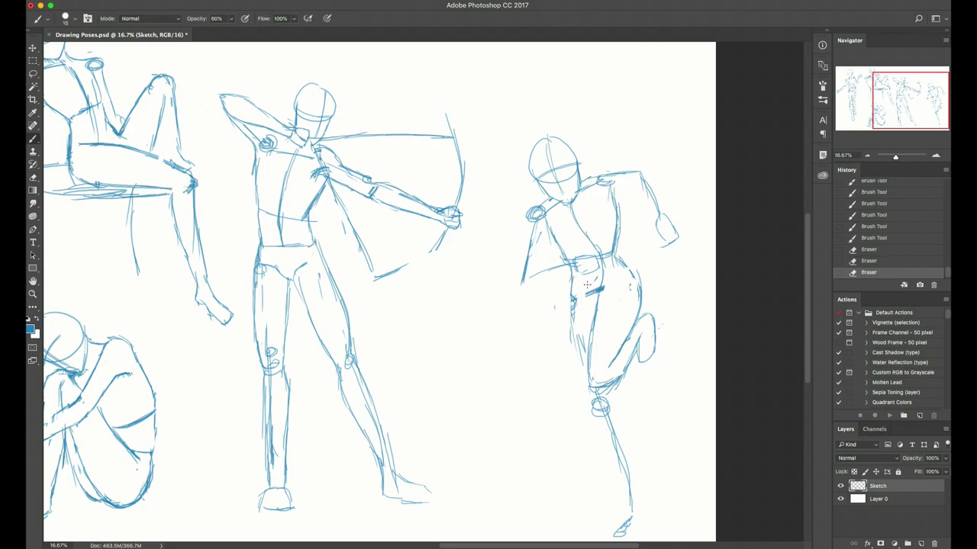
- Clean up the pelvis area and draw the waistline and the crease where the raised thigh meets the hip
key("e")
mouse_move(609, 267)
left_mouse_down()
mouse_move(598, 239)
mouse_move(605, 294)
mouse_move(589, 306)
mouse_move(600, 319)
mouse_move(634, 275)
left_mouse_up()
key("b")
mouse_move(606, 289)
left_mouse_down()
mouse_move(602, 300)
mouse_move(627, 288)
left_mouse_up()
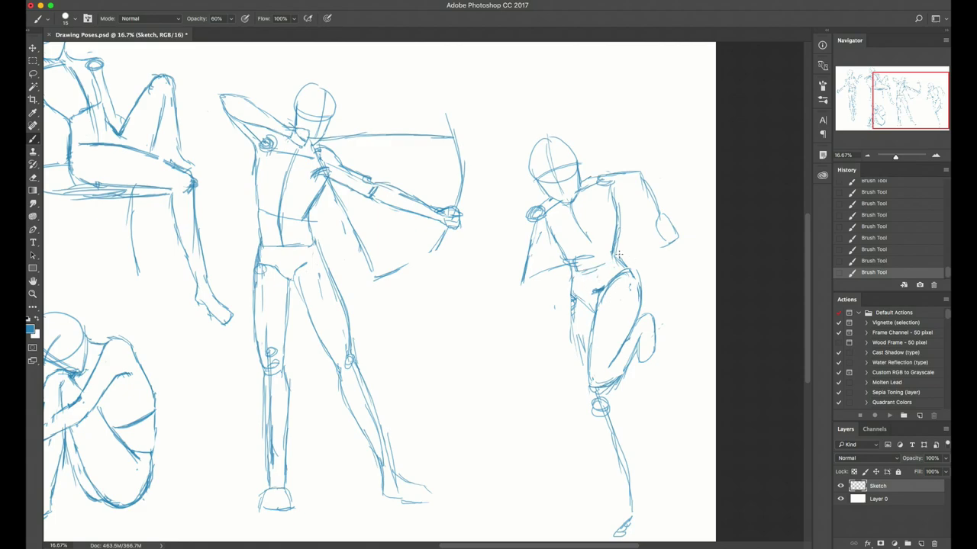
left_click_drag(619, 256, 571, 273)
key("e")
key("b")
mouse_move(567, 362)
left_mouse_down()
mouse_move(574, 329)
mouse_move(571, 356)
left_mouse_up()
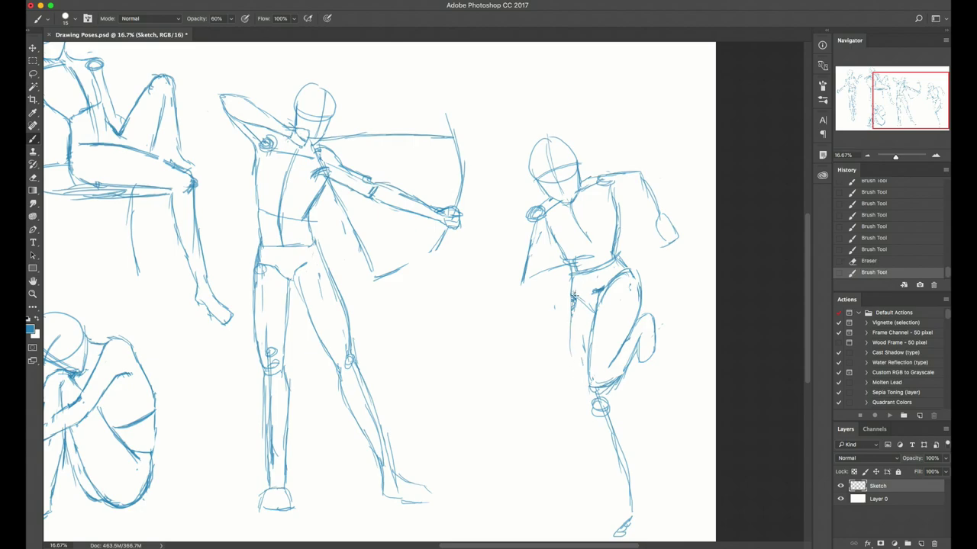
- Draw the standing leg's outer thigh contour down past the knee, removing the knee joint circle
left_click_drag(574, 301, 585, 386)
left_click_drag(571, 327, 591, 399)
left_click_drag(589, 394, 600, 420)
mouse_move(595, 404)
left_mouse_down()
mouse_move(603, 433)
mouse_move(604, 424)
mouse_move(595, 436)
mouse_move(602, 415)
mouse_move(609, 424)
left_mouse_up()
key("e")
key("b")
mouse_move(603, 418)
left_mouse_down()
mouse_move(612, 433)
mouse_move(578, 404)
mouse_move(572, 379)
left_mouse_up()
- Lasso the whole fifth figure and shift it slightly upwards with Free Transform
key("l")
mouse_move(506, 365)
left_mouse_down()
mouse_move(610, 516)
mouse_move(705, 118)
mouse_move(545, 59)
mouse_move(473, 241)
left_mouse_up()
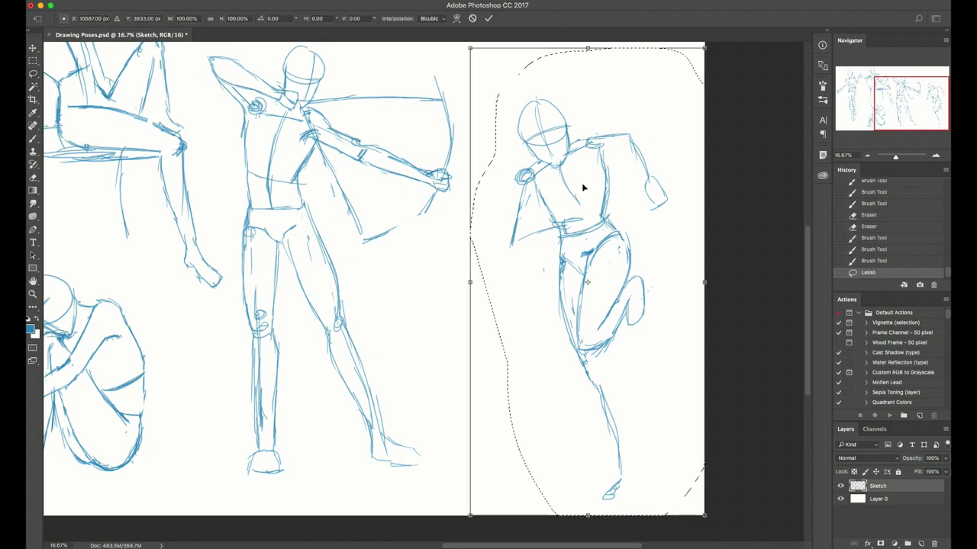
key("ctrl+t")
key("Return")
key("ctrl+d")
key("b")
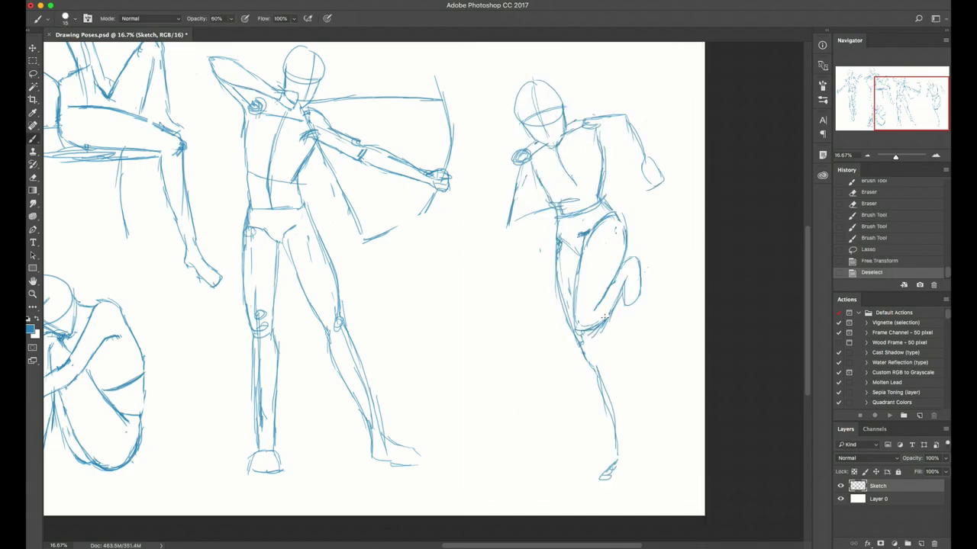
- Sketch the standing leg's calf contour from the knee to the ankle and erase the old lower-leg construction line
key("e")
left_click_drag(602, 345, 592, 329)
key("b")
mouse_move(608, 322)
left_mouse_down()
mouse_move(600, 328)
mouse_move(623, 397)
mouse_move(622, 444)
left_mouse_up()
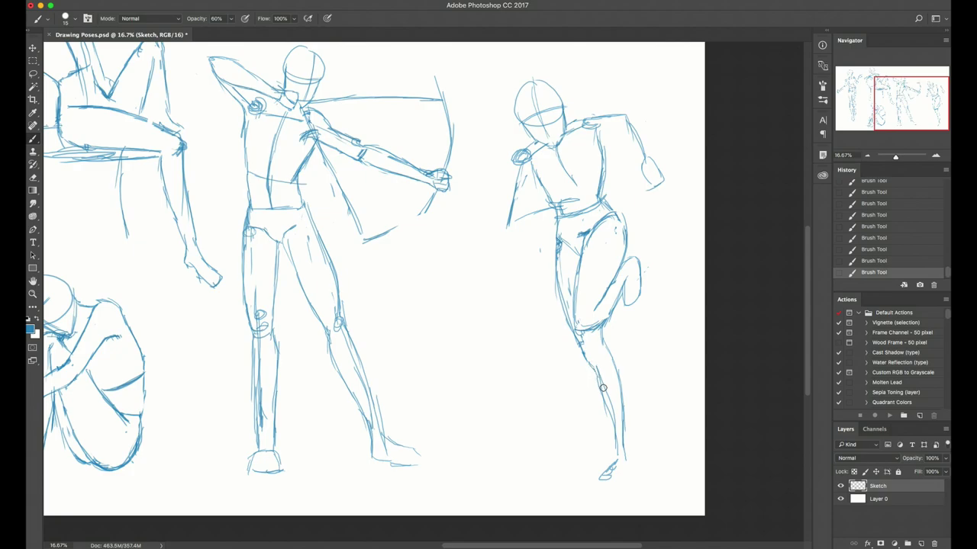
key("e")
left_click_drag(602, 388, 613, 430)
key("b")
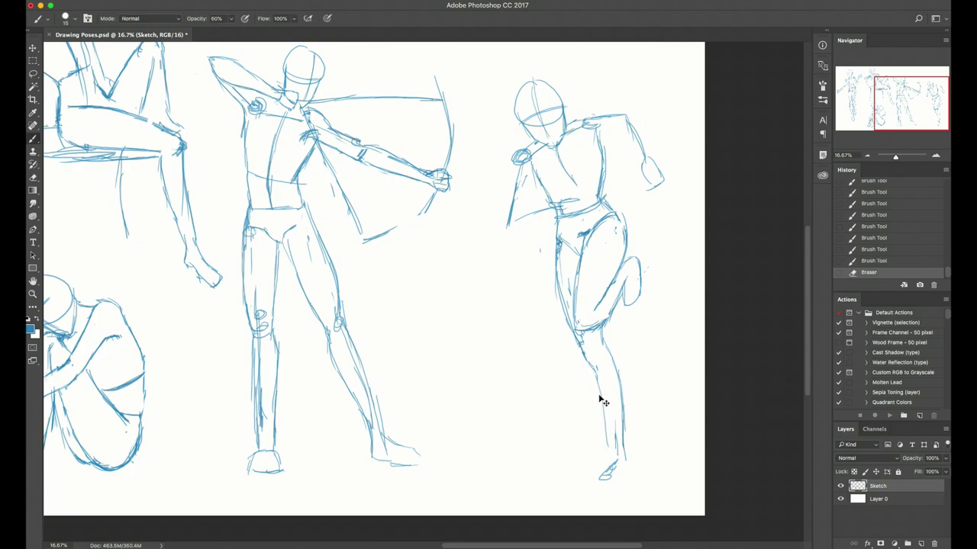
- Draw the standing leg's shin down to the ankle and replace the small foot with a larger one
left_click_drag(592, 370, 615, 451)
mouse_move(603, 404)
left_mouse_down()
mouse_move(607, 468)
mouse_move(618, 433)
mouse_move(612, 485)
mouse_move(604, 483)
mouse_move(627, 433)
mouse_move(625, 460)
mouse_move(630, 421)
mouse_move(631, 467)
left_mouse_up()
left_click_drag(628, 442, 632, 468)
key("e")
key("b")
left_click_drag(625, 418, 629, 473)
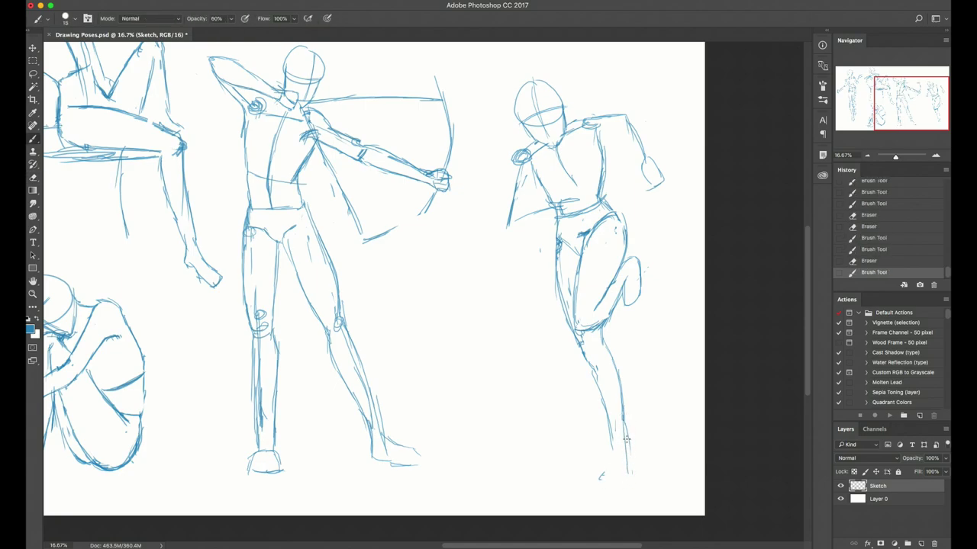
mouse_move(624, 436)
left_mouse_down()
mouse_move(628, 473)
mouse_move(610, 478)
mouse_move(612, 467)
left_mouse_up()
mouse_move(609, 467)
left_mouse_down()
mouse_move(604, 489)
mouse_move(627, 488)
left_mouse_up()
- Lasso the fifth figure's head, then flatten and skew it slightly with Free Transform
key("l")
mouse_move(502, 99)
left_mouse_down()
mouse_move(523, 134)
mouse_move(557, 147)
mouse_move(569, 123)
mouse_move(557, 74)
mouse_move(512, 87)
mouse_move(545, 78)
left_mouse_up()
key("ctrl+t")
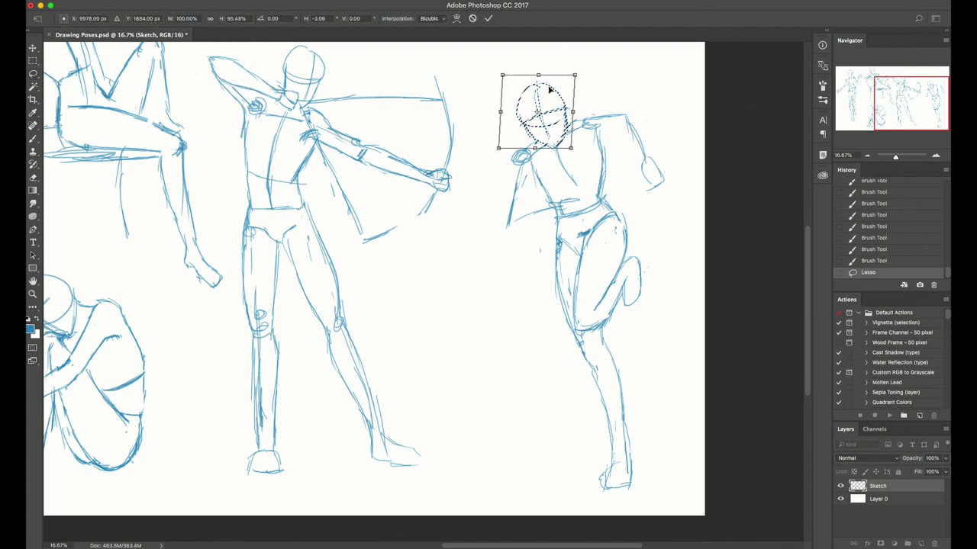
key("Return")
key("ctrl+d")
key("b")
- Add thickness to the bent arm across the waist by outlining its upper arm, elbow and forearm
left_click(532, 177)
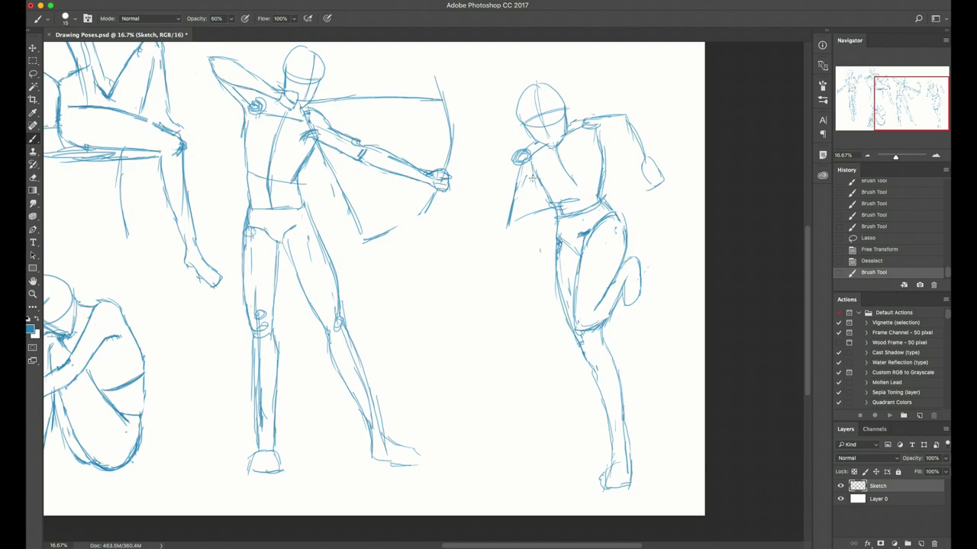
left_click_drag(528, 192, 525, 215)
mouse_move(513, 205)
left_mouse_down()
mouse_move(509, 225)
mouse_move(565, 207)
mouse_move(506, 231)
left_mouse_up()
key("e")
key("b")
key("e")
key("b")
mouse_move(509, 221)
left_mouse_down()
mouse_move(506, 232)
mouse_move(570, 214)
left_mouse_up()
mouse_move(551, 218)
left_mouse_down()
mouse_move(579, 203)
mouse_move(585, 213)
left_mouse_up()
key("e")
key("b")
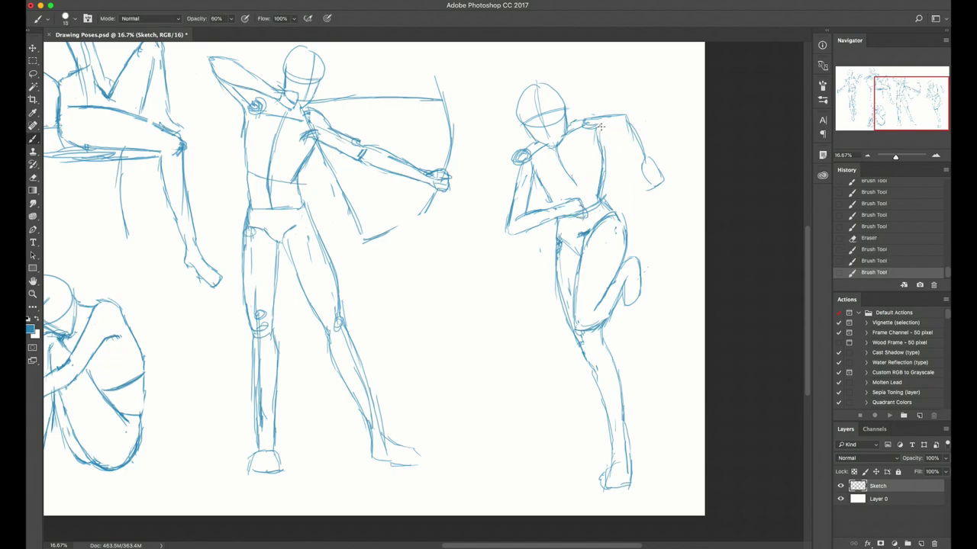
- Erase the shoulder joint of the raised arm and outline the shoulder and upper arm out to the elbow
key("e")
mouse_move(598, 124)
left_mouse_down()
mouse_move(595, 145)
mouse_move(602, 133)
left_mouse_up()
key("b")
mouse_move(603, 152)
left_mouse_down()
mouse_move(623, 128)
mouse_move(612, 135)
mouse_move(621, 117)
mouse_move(623, 130)
mouse_move(621, 113)
mouse_move(589, 120)
left_mouse_up()
key("e")
key("b")
left_click_drag(574, 121, 603, 118)
left_click_drag(602, 136, 633, 116)
- Outline the raised arm's elbow and forearm, and erase the old hand shape
key("e")
key("b")
mouse_move(631, 114)
left_mouse_down()
mouse_move(634, 150)
mouse_move(642, 160)
mouse_move(633, 128)
mouse_move(652, 164)
mouse_move(647, 140)
mouse_move(651, 171)
mouse_move(663, 163)
mouse_move(651, 188)
left_mouse_up()
key("e")
key("b")
key("e")
key("b")
key("e")
key("b")
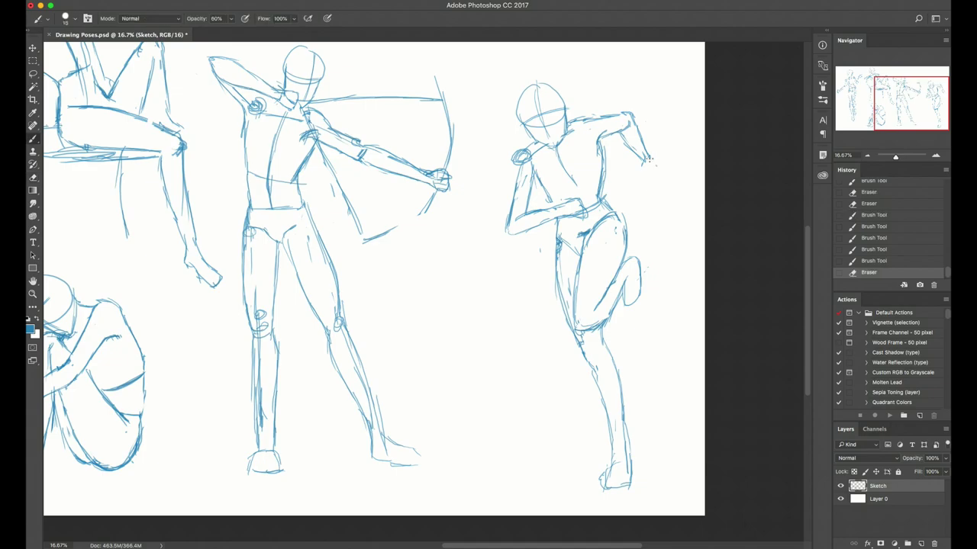
- Sketch the fist at the end of the raised arm's forearm and save the document
left_click_drag(645, 154, 653, 185)
mouse_move(654, 177)
left_mouse_down()
mouse_move(652, 189)
mouse_move(639, 183)
mouse_move(655, 187)
left_mouse_up()
left_click_drag(651, 152, 653, 184)
key("e")
key("b")
left_click_drag(656, 158, 659, 182)
key("super+s")
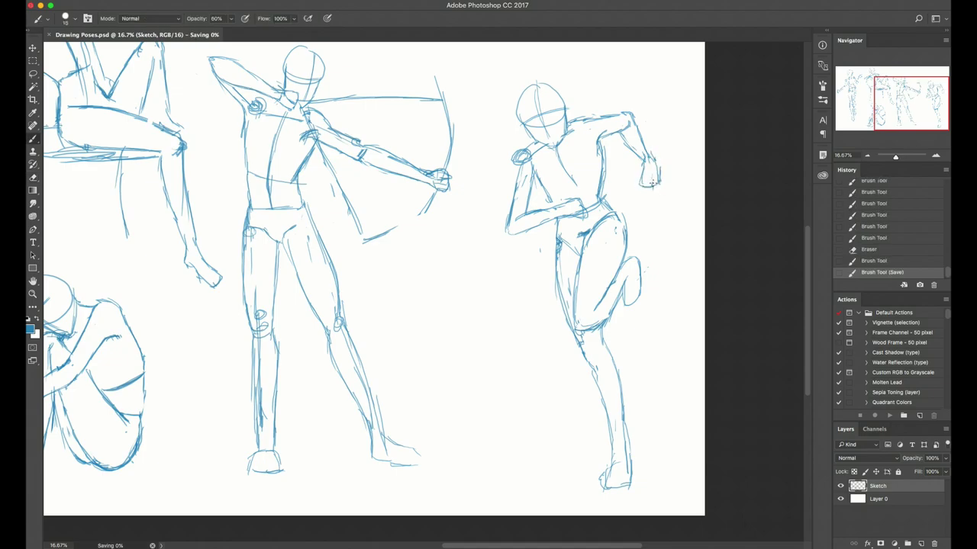
- Lasso the whole archer, including the bow, and enlarge it slightly with Free Transform
key("ctrl+0")
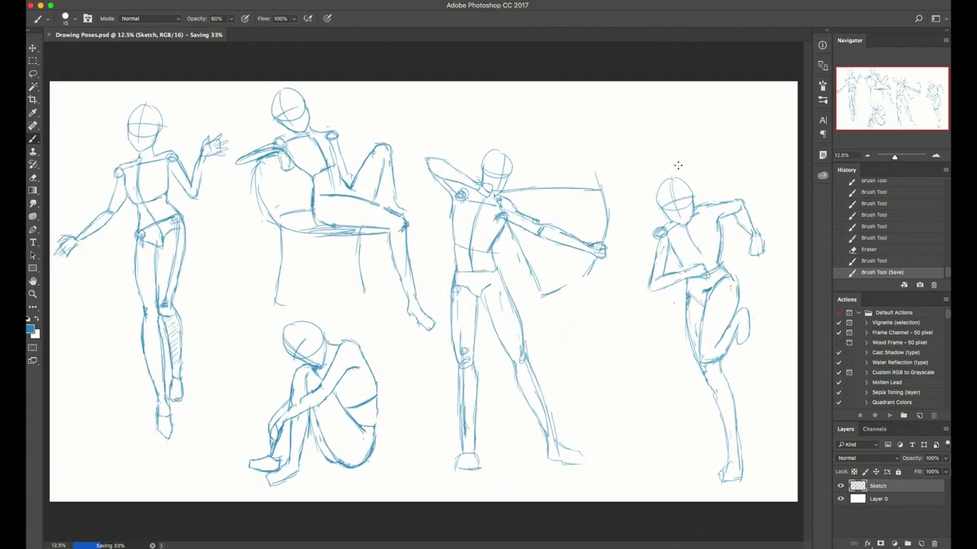
key("l")
mouse_move(412, 405)
left_mouse_down()
mouse_move(433, 153)
mouse_move(454, 301)
mouse_move(439, 372)
mouse_move(412, 405)
left_mouse_up()
key("ctrl+t")
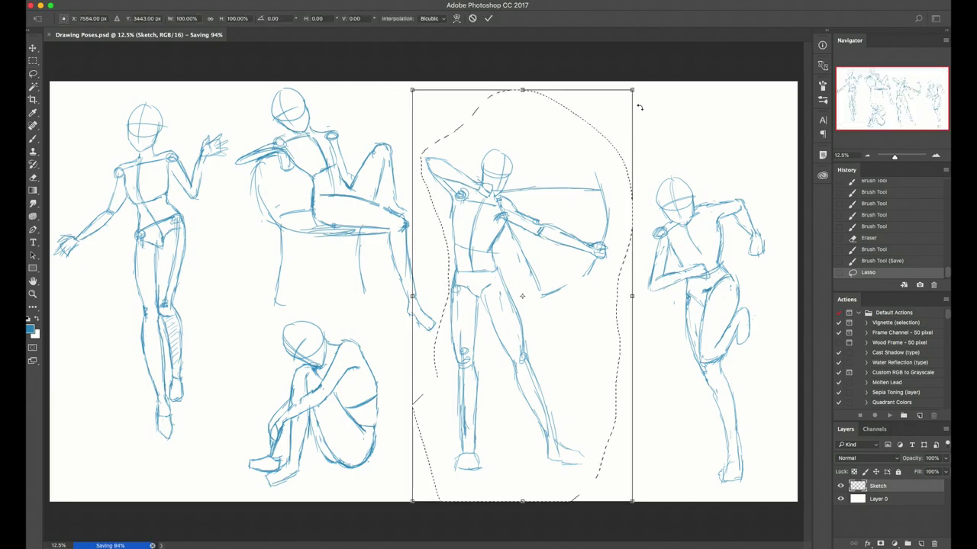
left_click_drag(630, 88, 666, 74)
key("Return")
key("ctrl+d")
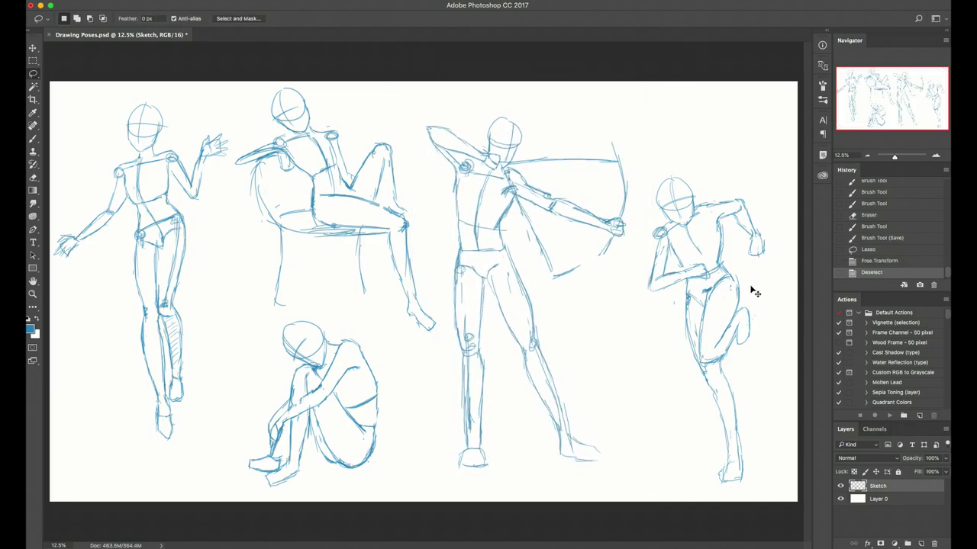